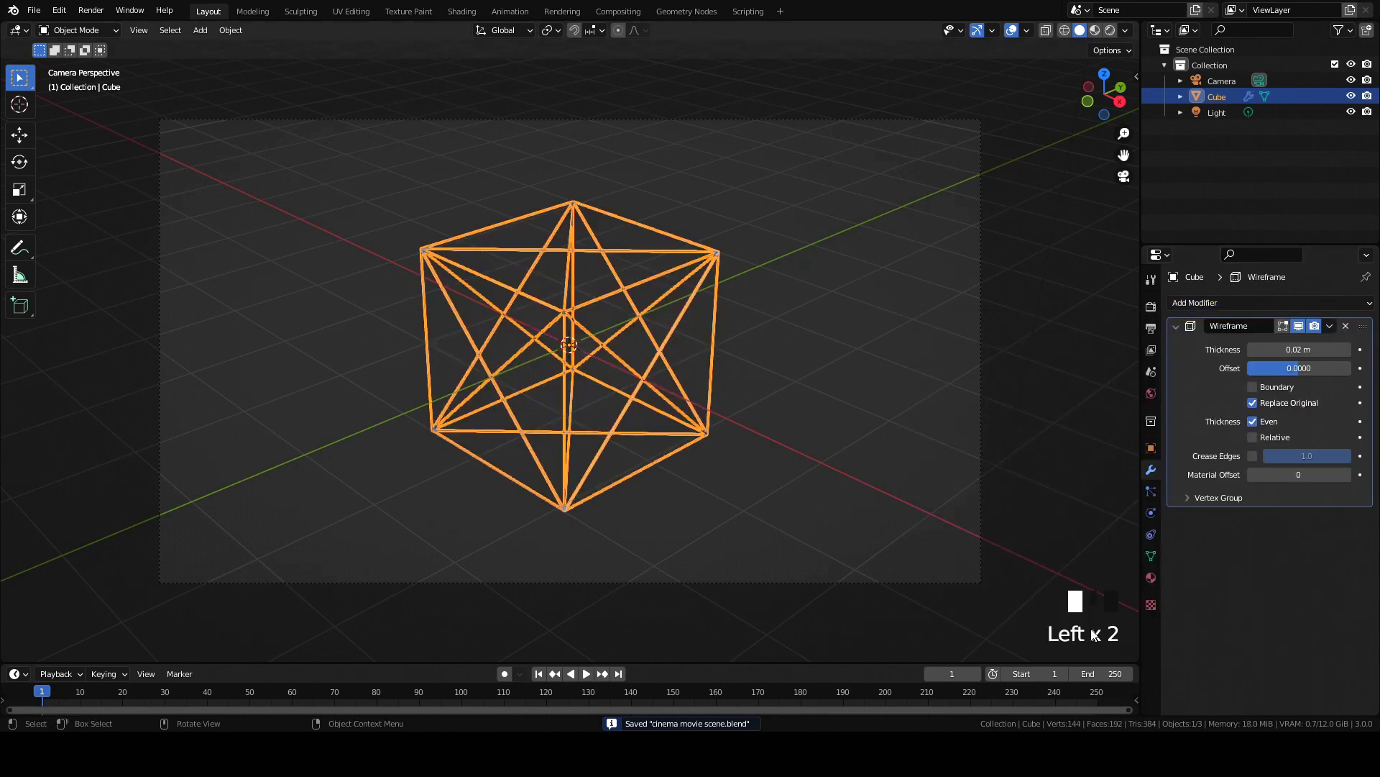
- Add a Subdivision Surface modifier to the wireframe cube and set its render level to 6
left_click(1260, 302)
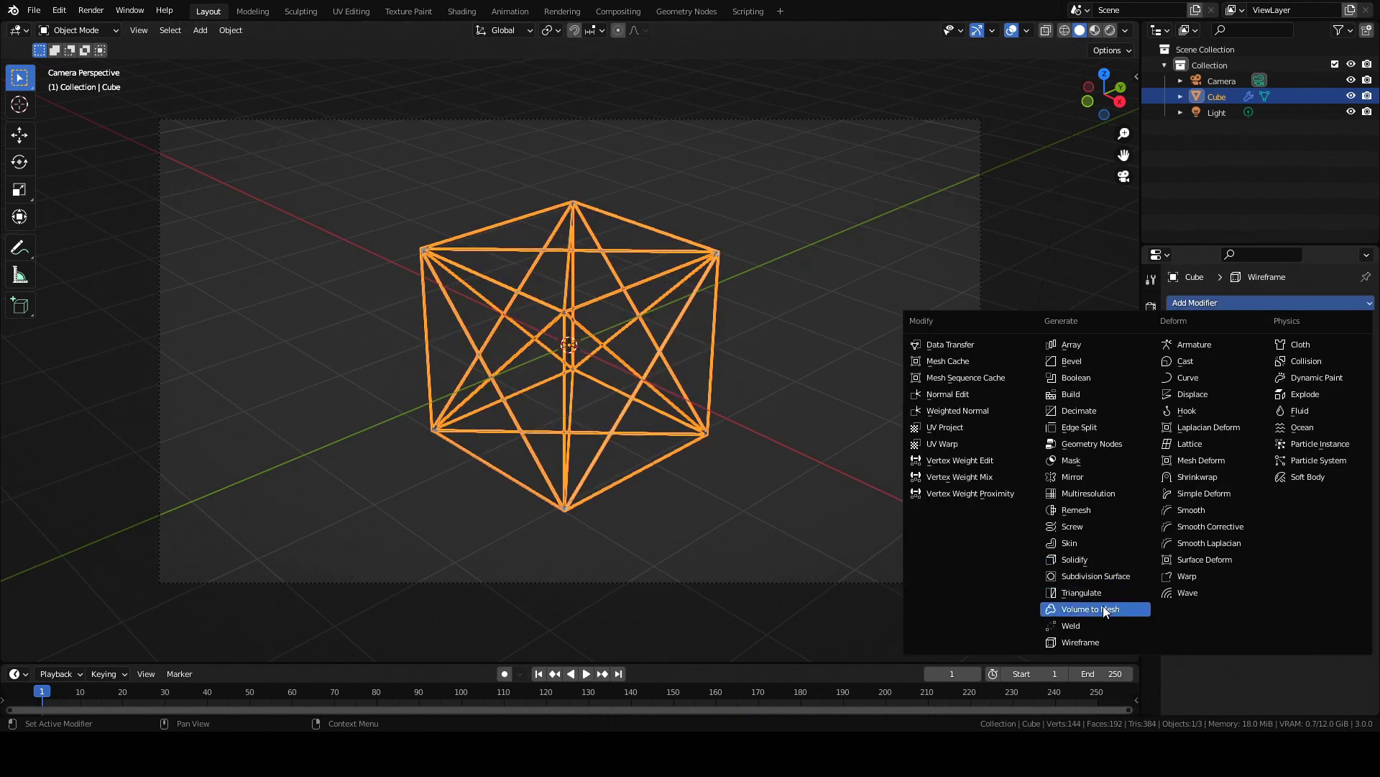
left_click(1102, 576)
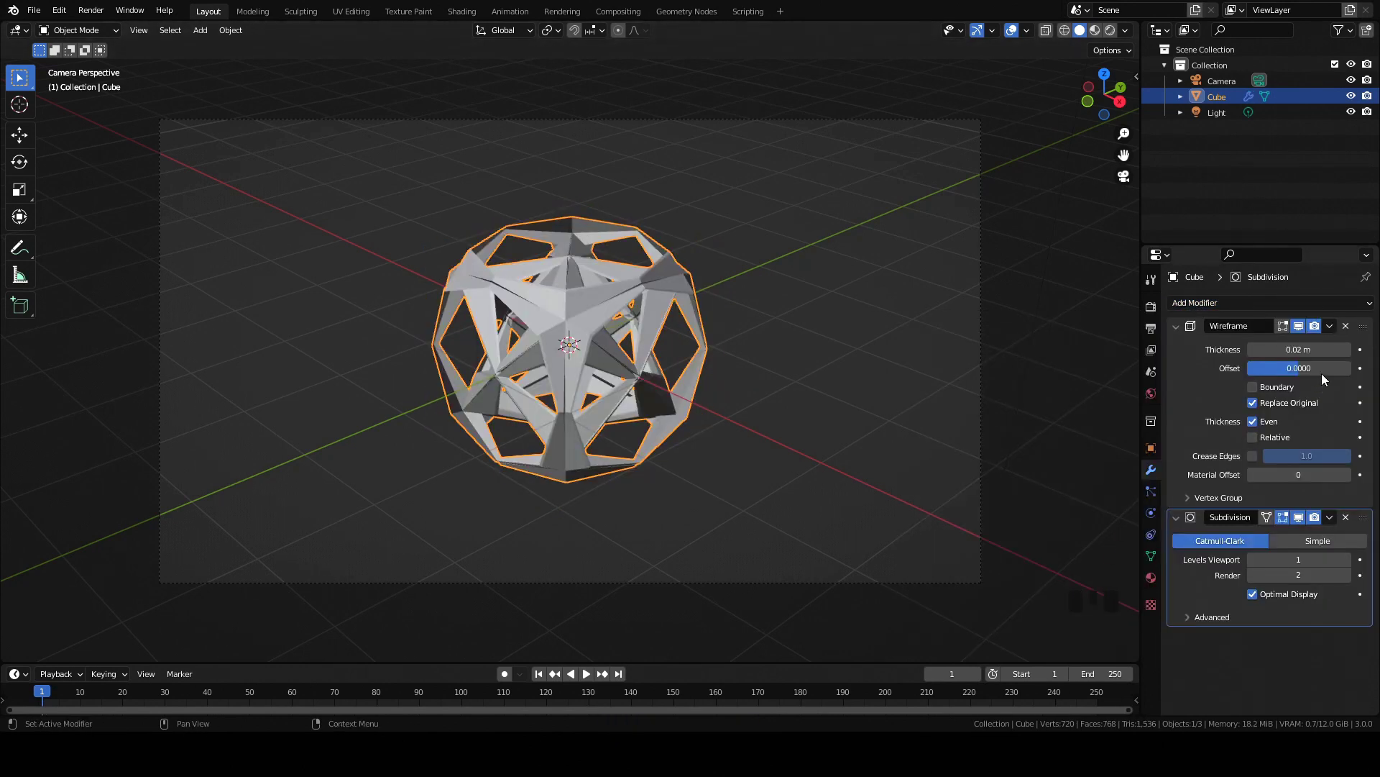
left_click(1316, 575)
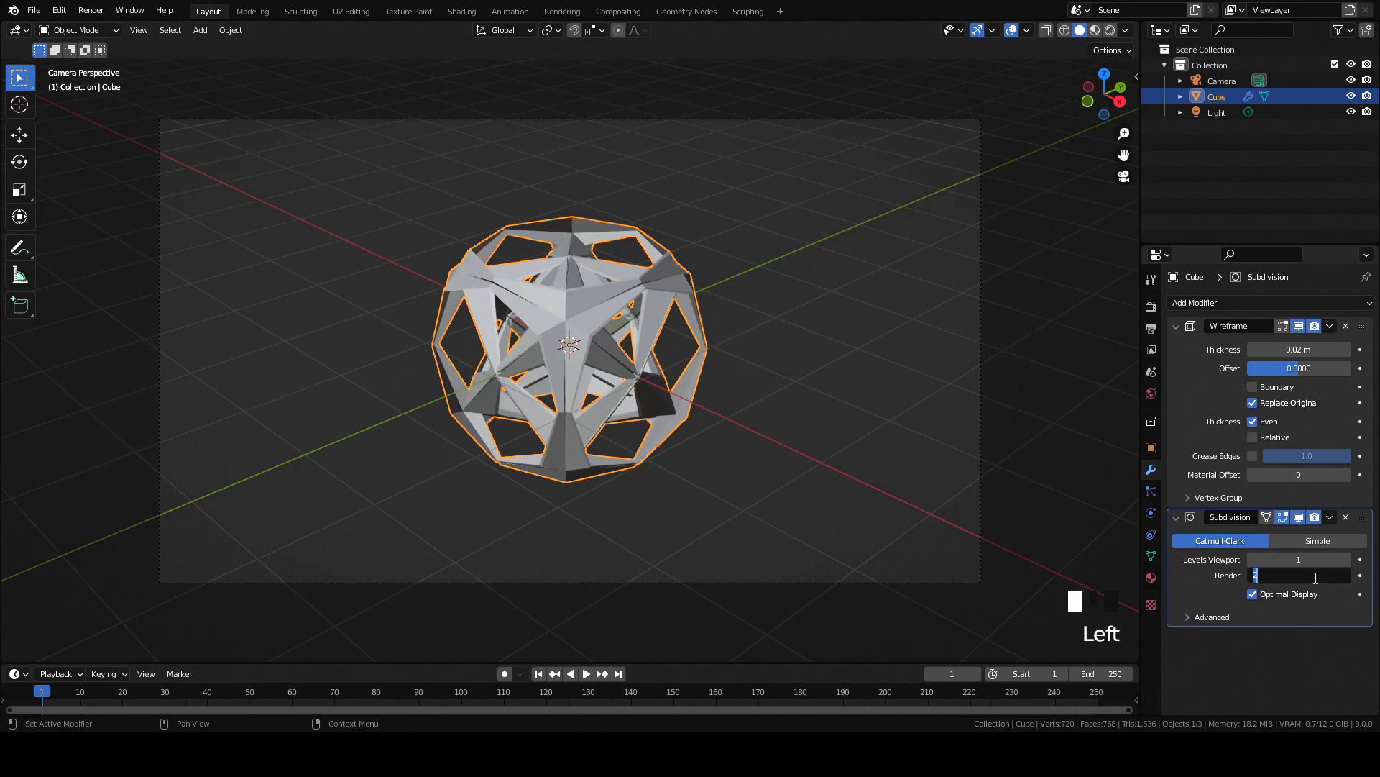
type("6")
key("Return")
- Raise the cube's Subdivision viewport level to 6
left_click(1352, 560)
left_click(1352, 559)
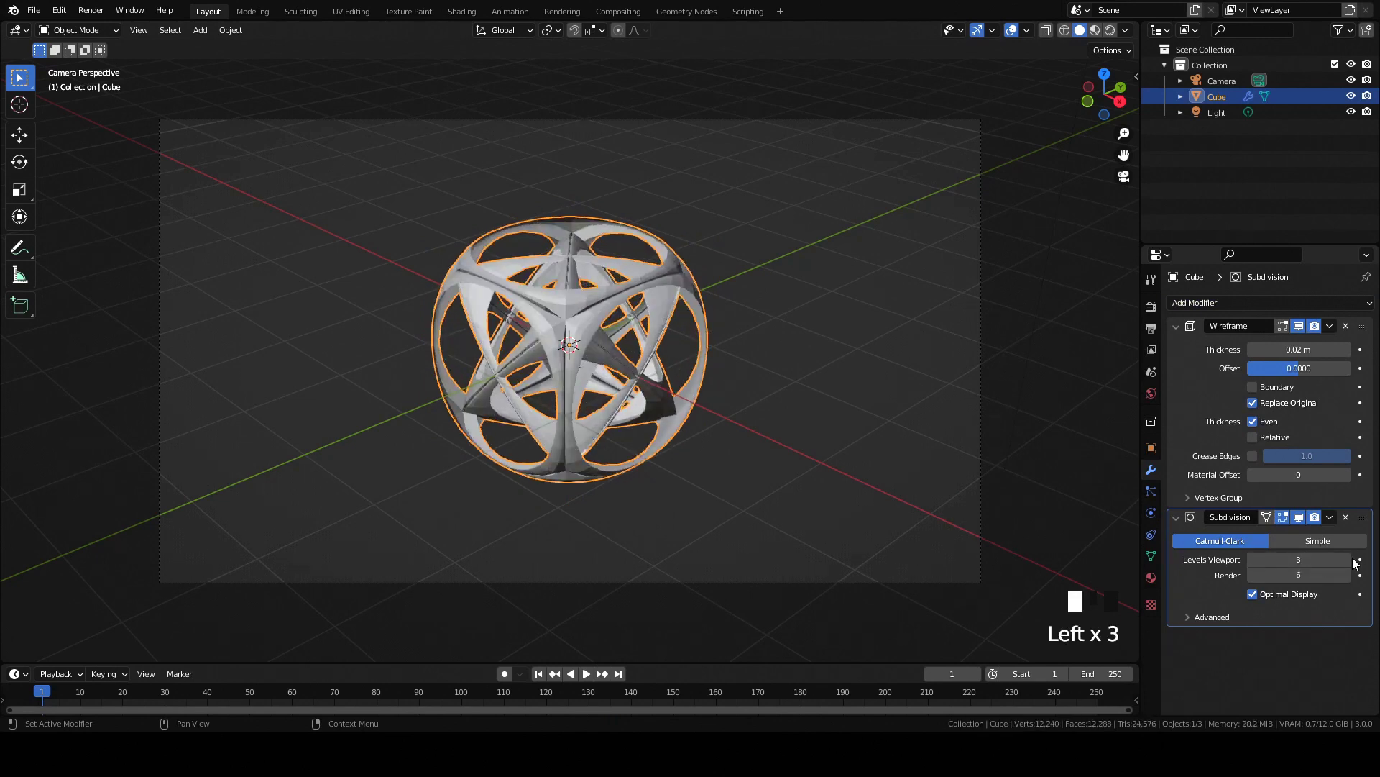
left_click(1352, 559)
left_click(1352, 560)
left_click(1351, 560)
left_click(1352, 559)
left_click(1352, 559)
left_click(1351, 559)
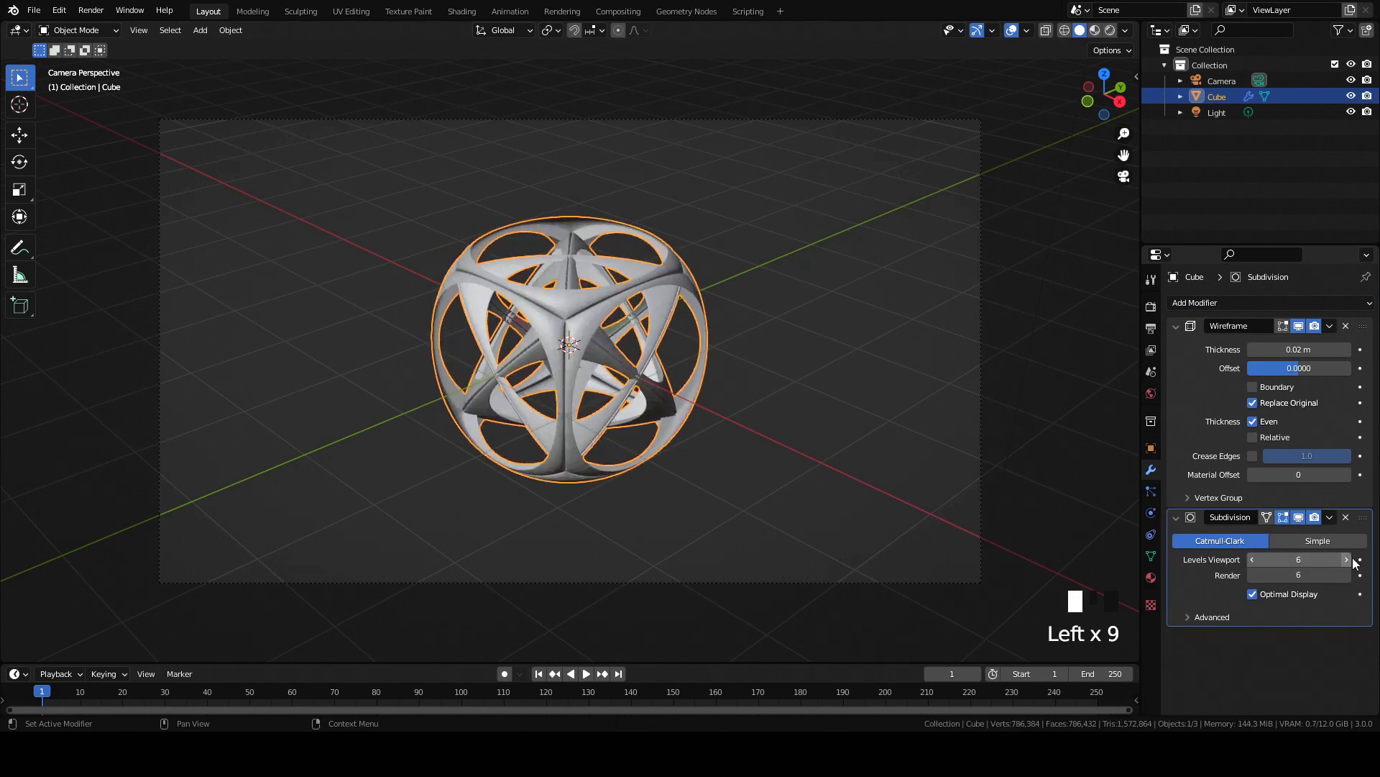
- Shade the cube smooth and set its Wireframe modifier thickness to 0.1 m
scroll(584, 236, "up", 10)
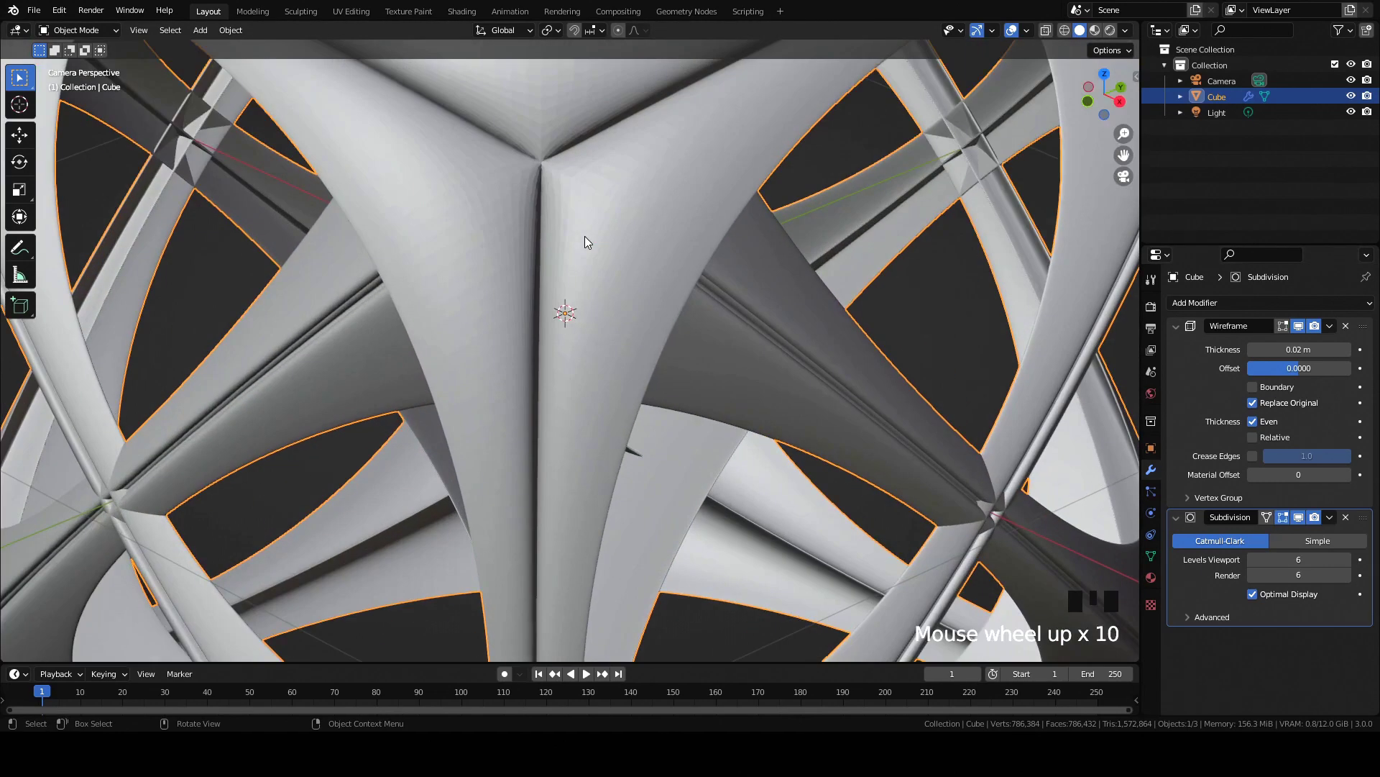
right_click(590, 214)
scroll(589, 213, "down", 8)
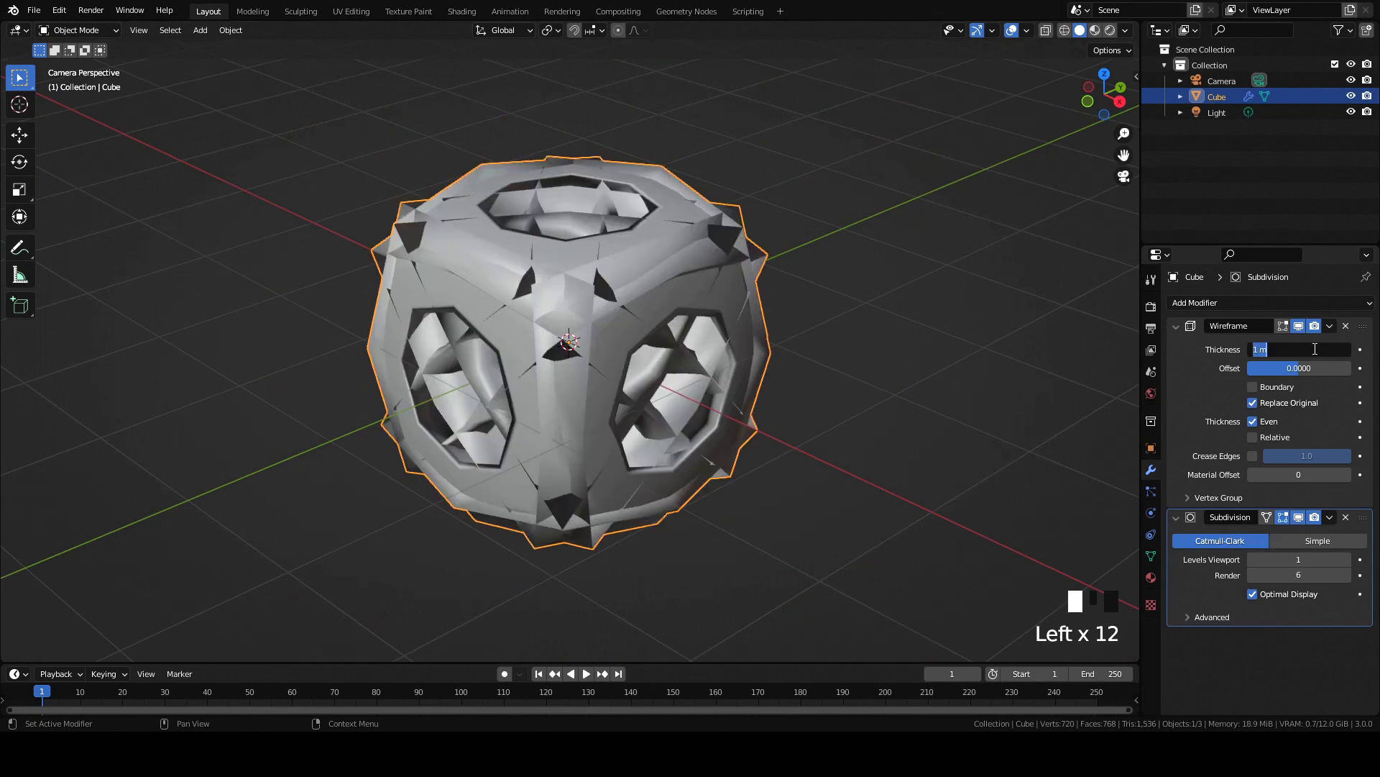
key("Return")
scroll(681, 343, "up", 4)
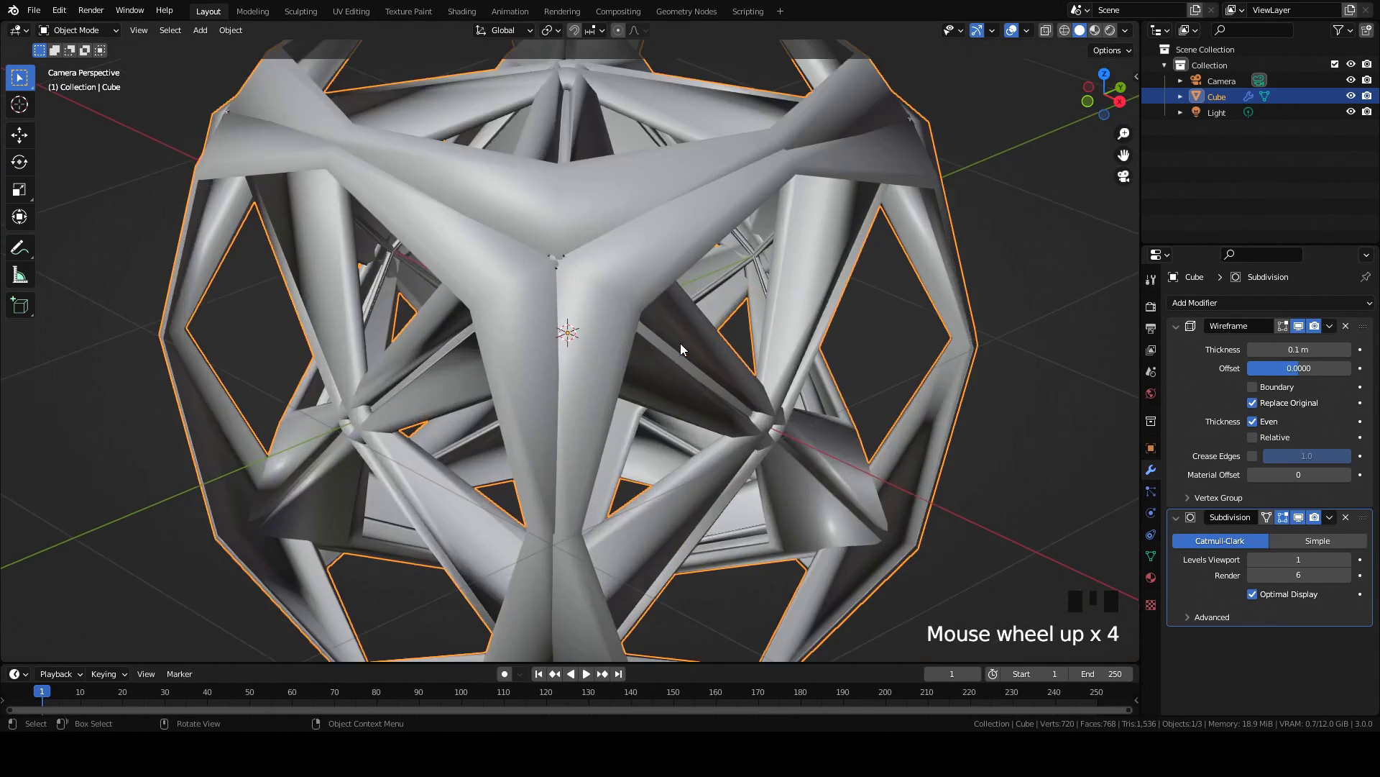
- In front view, raise the cube 1 m along Z so its base sits on the ground line
key("KP_1")
key("g")
left_click(603, 256)
key("ctrl+z")
key("g")
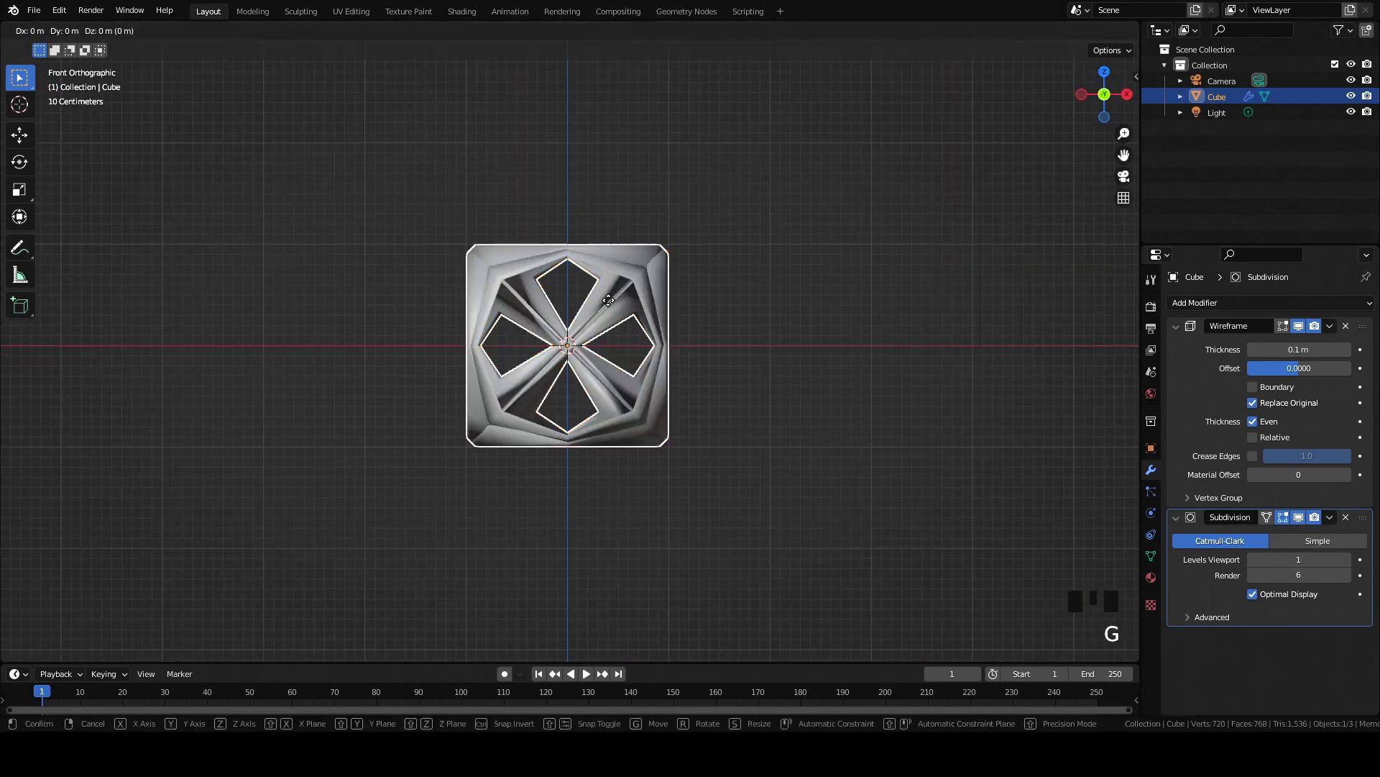
key("z")
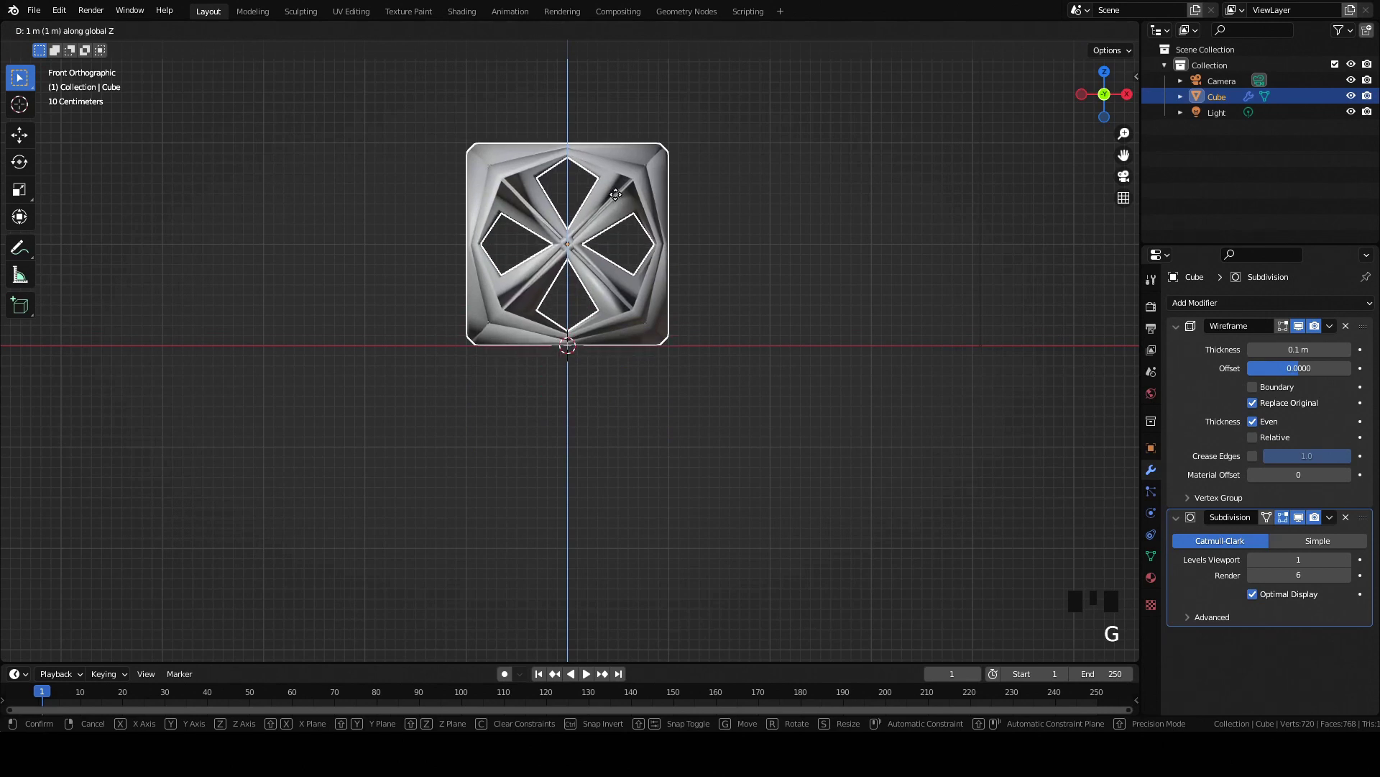
left_click(616, 196)
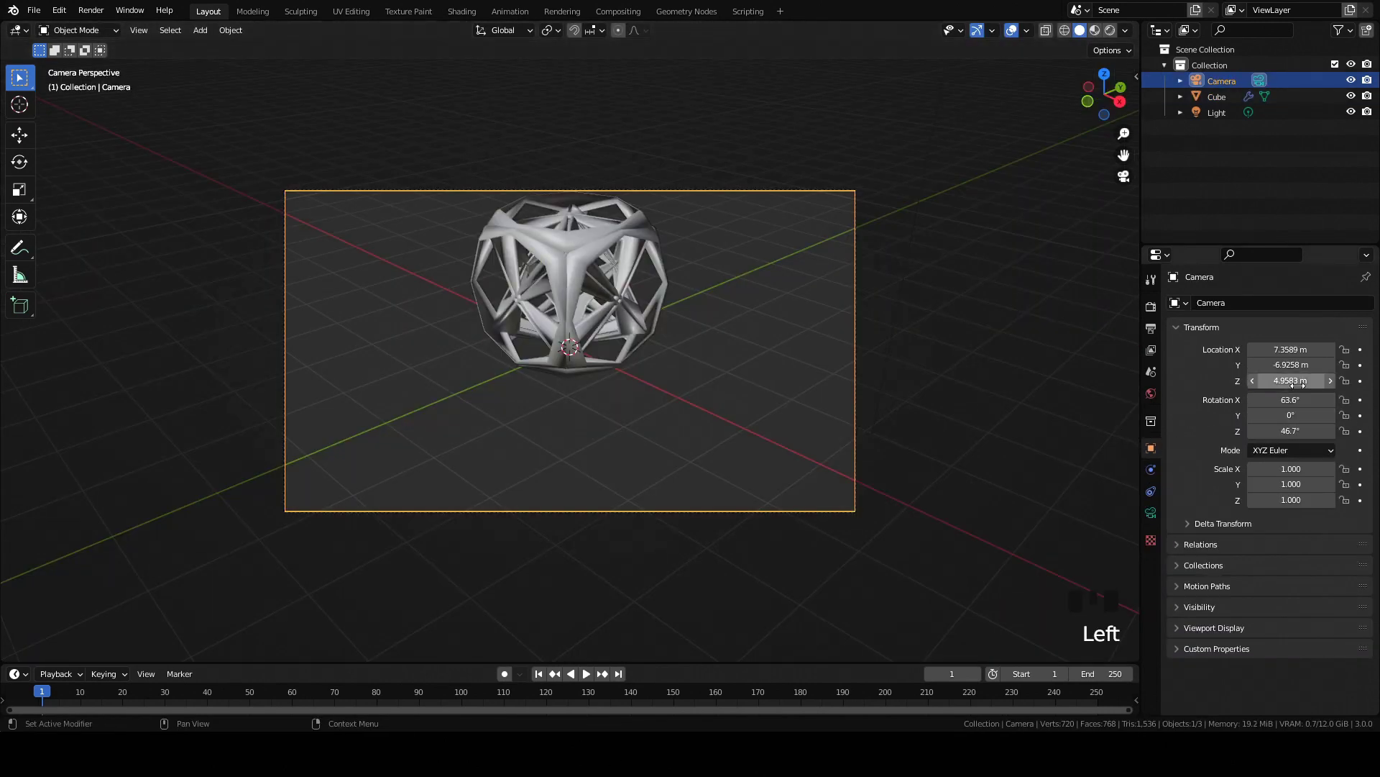
- Lower the camera and level its view on the cube, and set its focal length to 94 mm
left_click_drag(1296, 382, 1287, 436)
left_click(1151, 512)
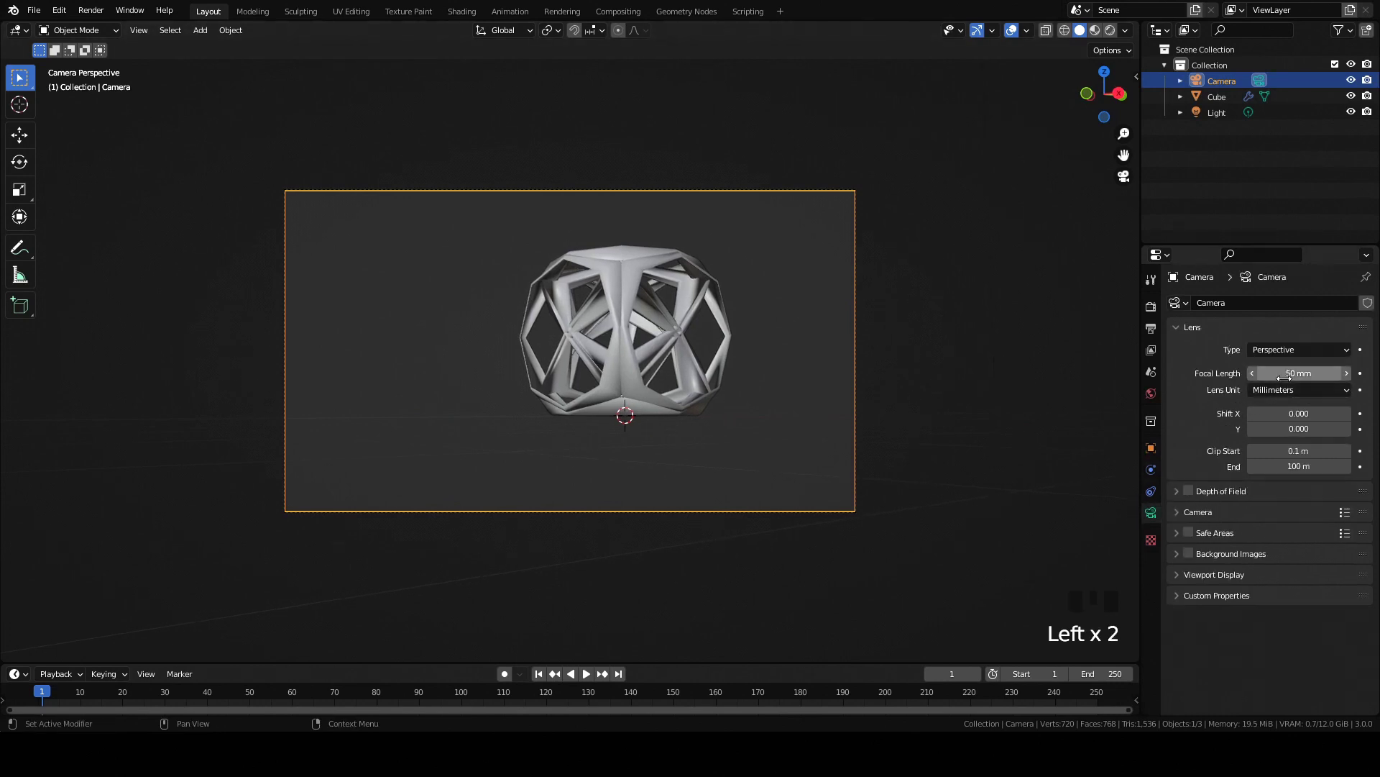
left_click_drag(1323, 373, 1352, 374)
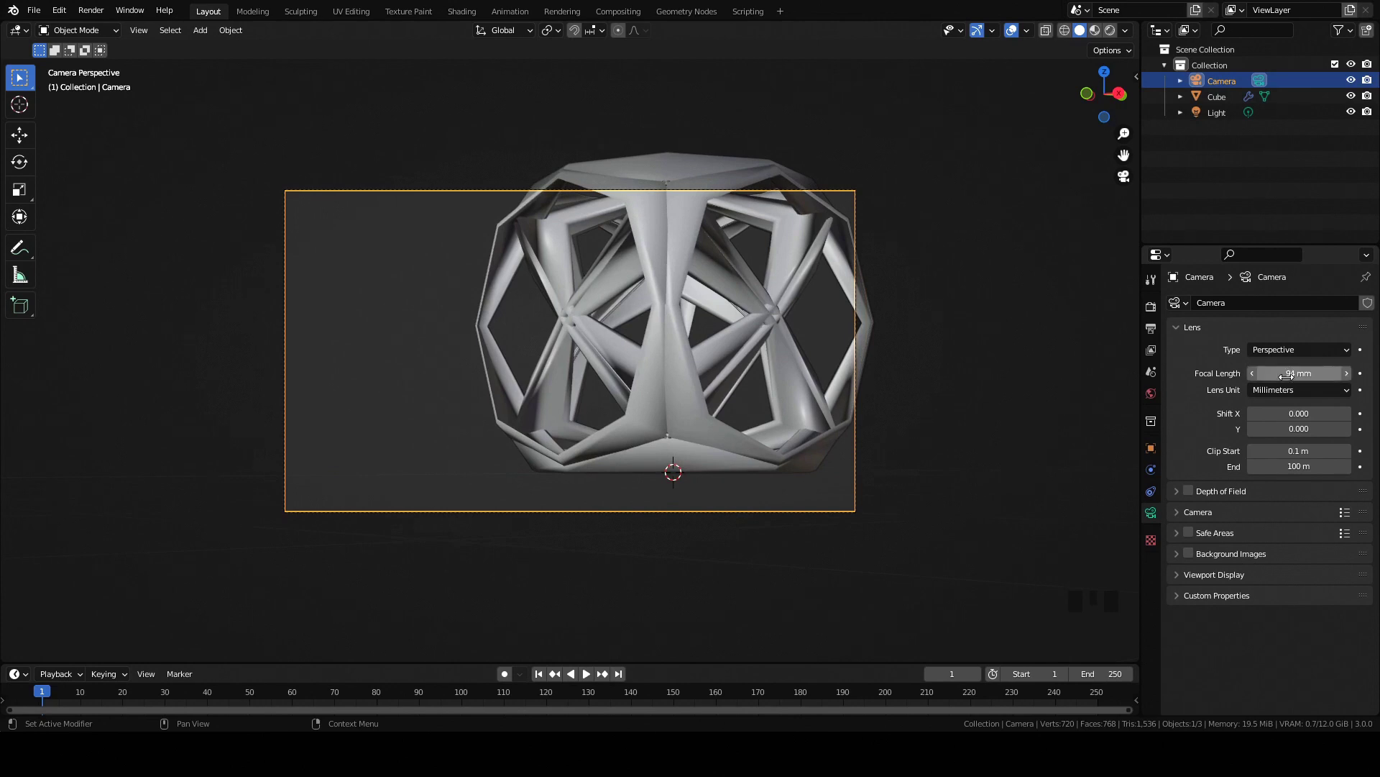
- Add a plane mesh at the world origin beneath the cube
key("shift+a")
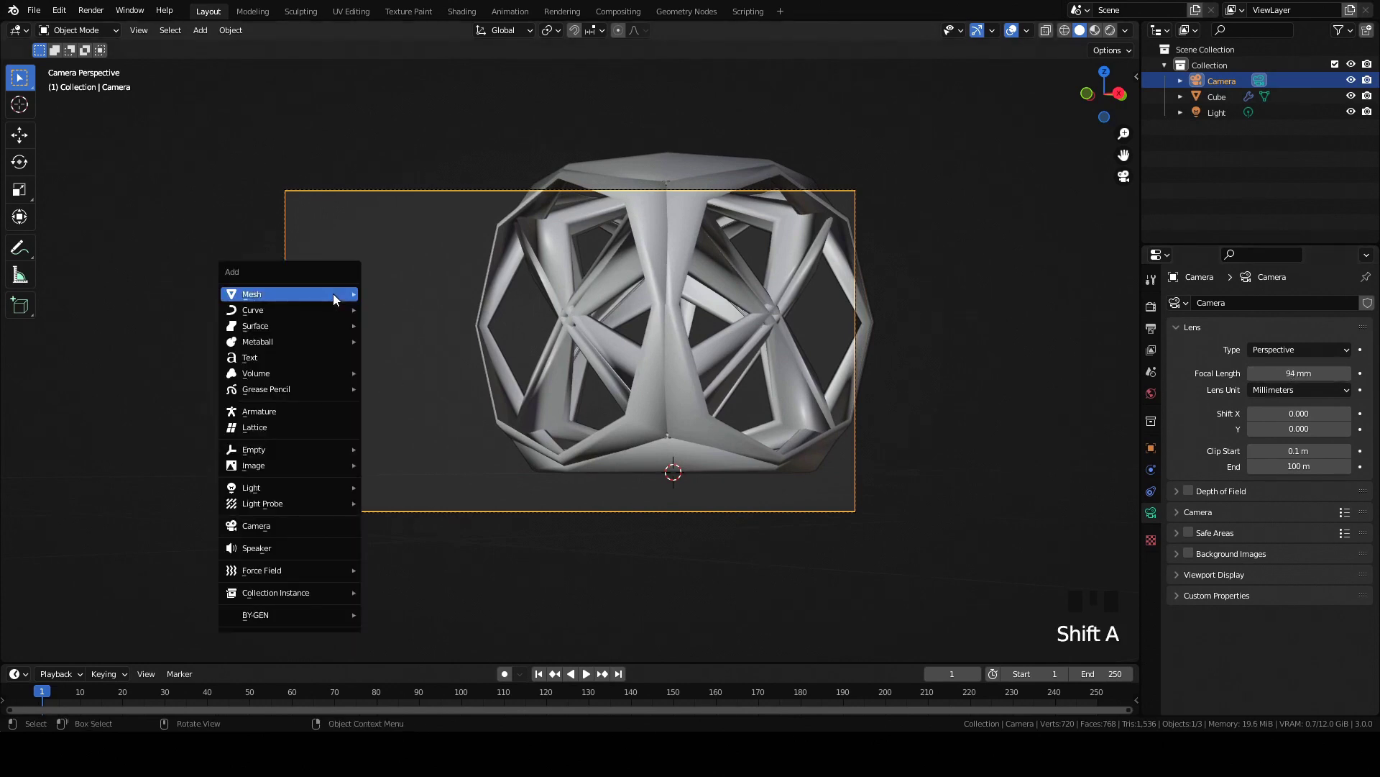
mouse_move(334, 294)
left_click(400, 292)
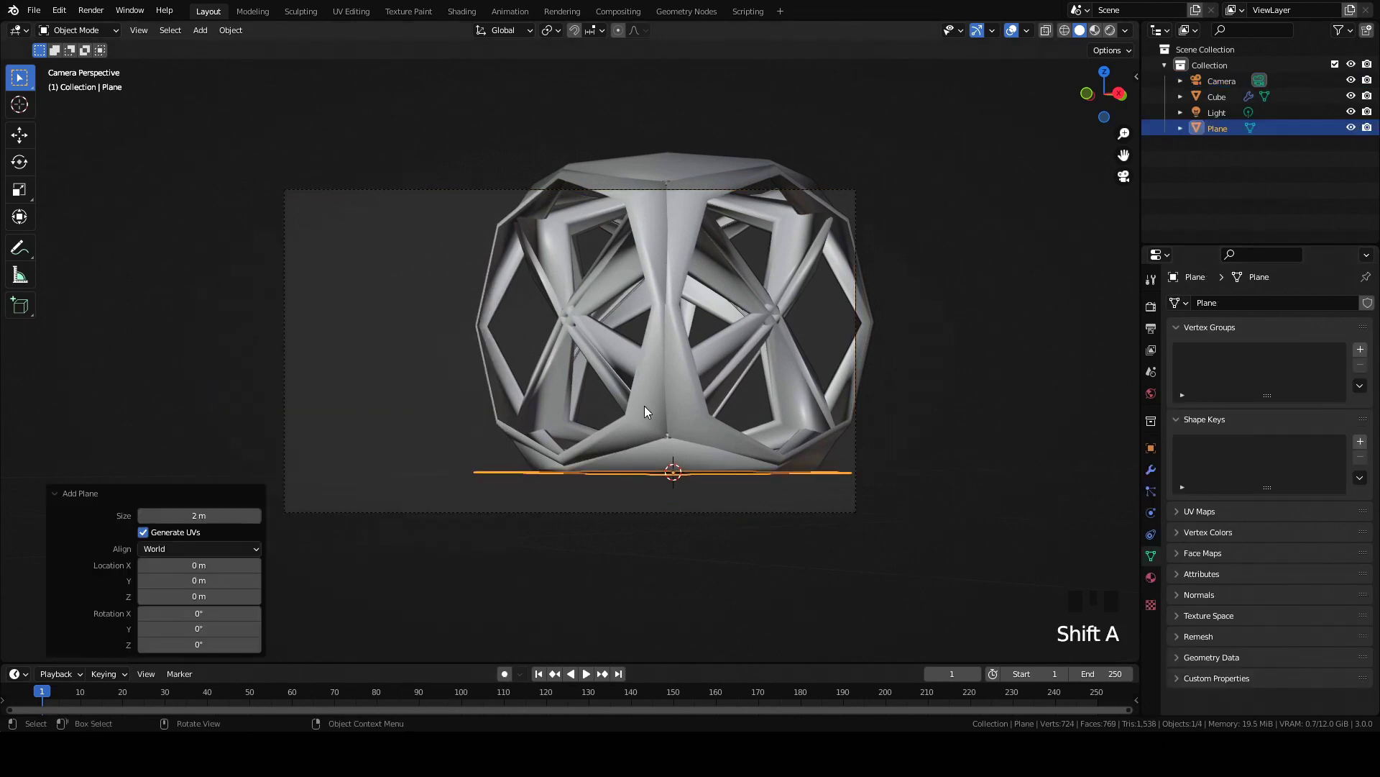
- Try scaling the ground plane by a factor of 15, and undo it
type("s15")
key("Return")
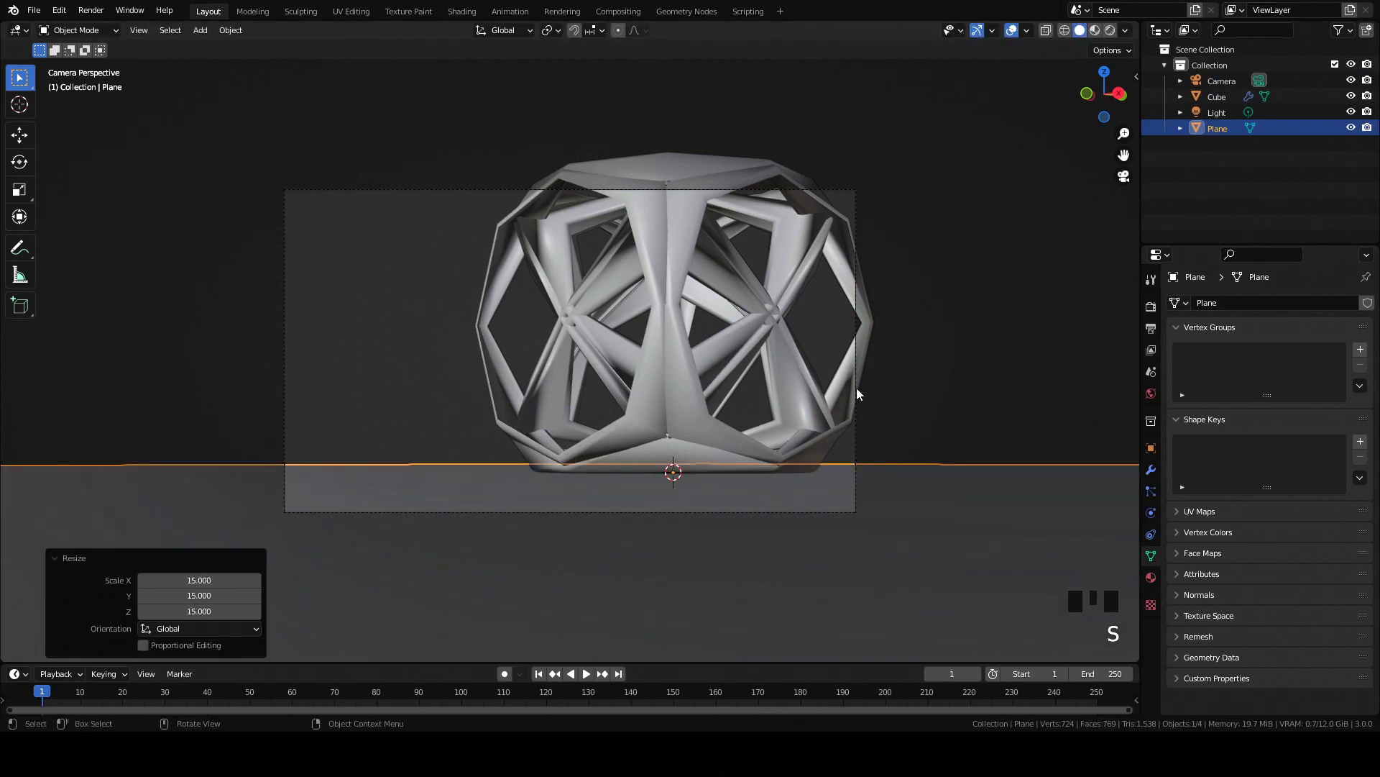
left_click(909, 346)
scroll(908, 347, "up", 1)
key("ctrl+z")
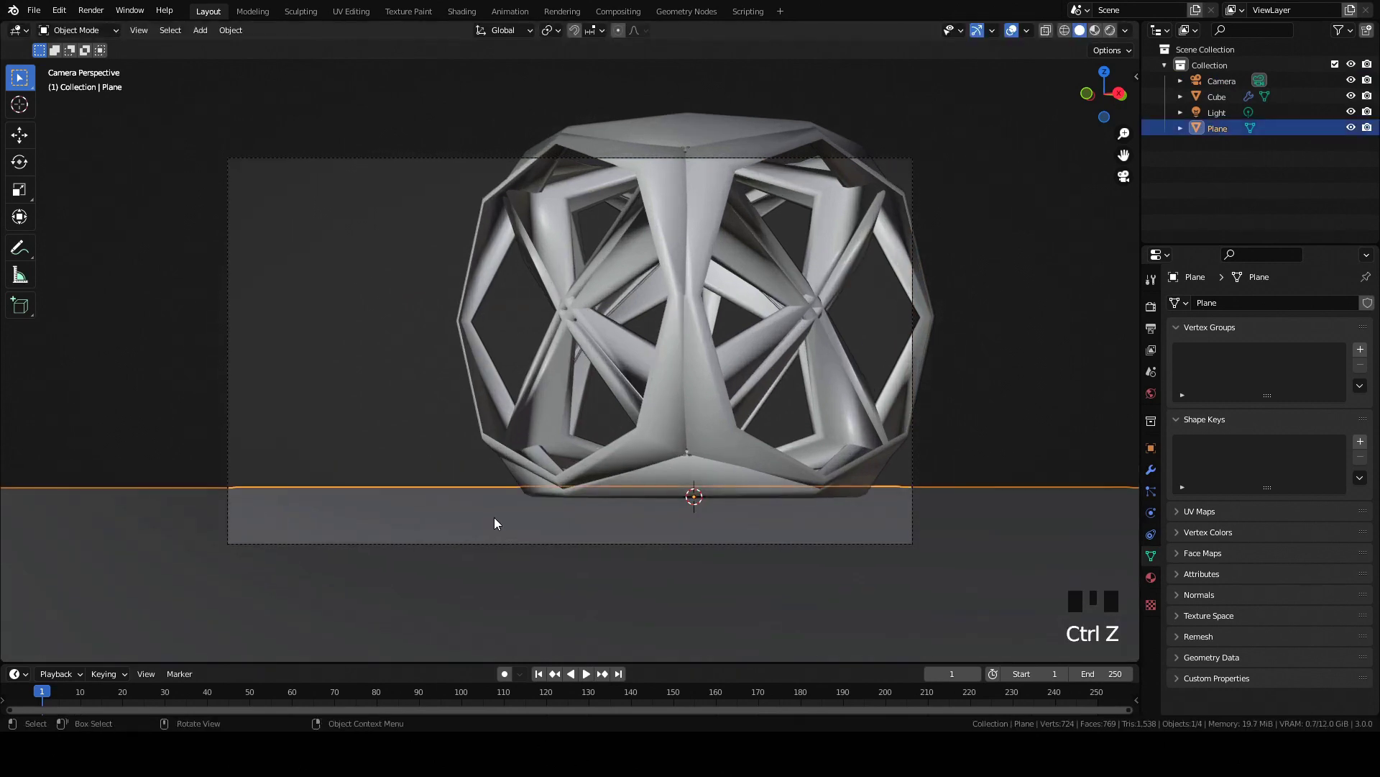
left_click(493, 515)
key("ctrl+z")
key("ctrl+z")
- Scale the ground plane by a factor of 50
type("s")
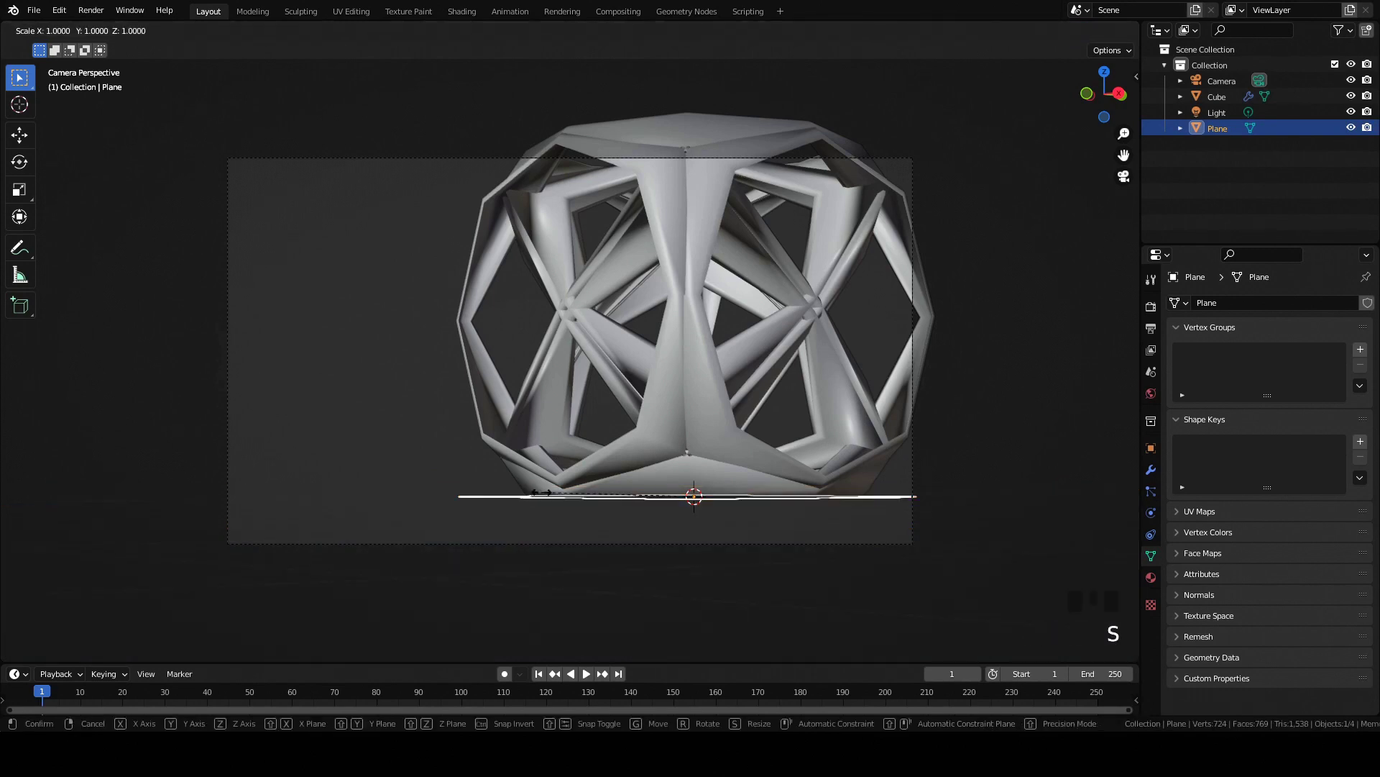
type("50")
key("Return")
- Set the cube's Wireframe modifier thickness to 0.2 m and save the file
left_click(1003, 263)
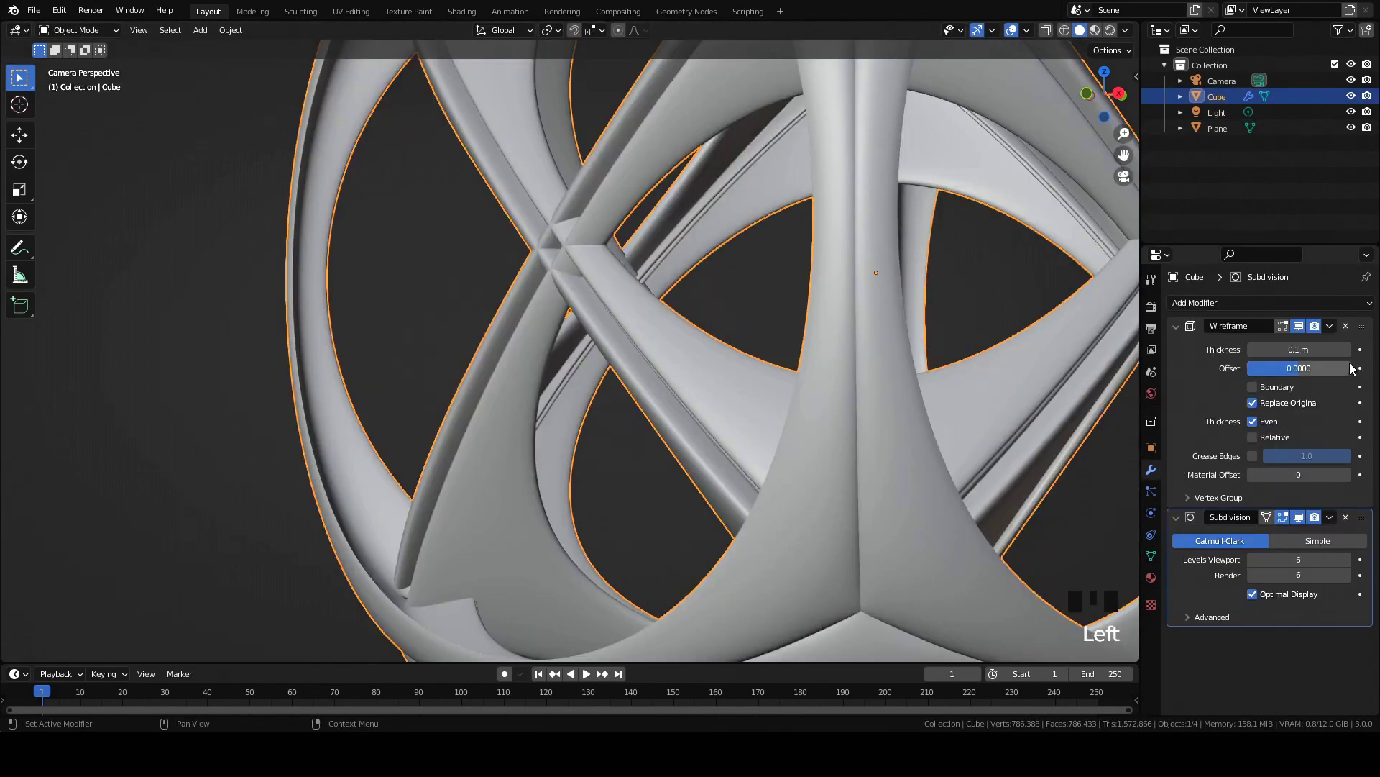
left_click(1312, 348)
left_click(1313, 349)
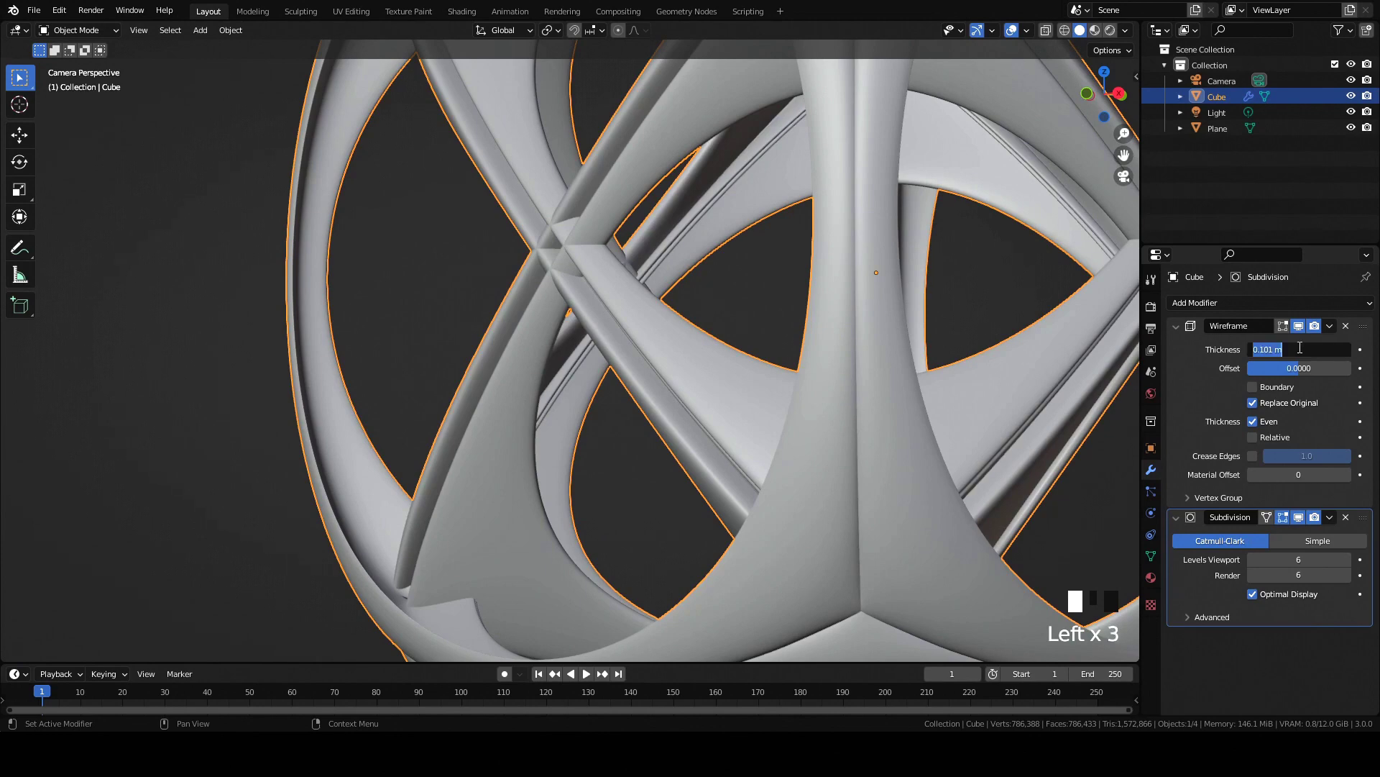
type("0.2")
key("Return")
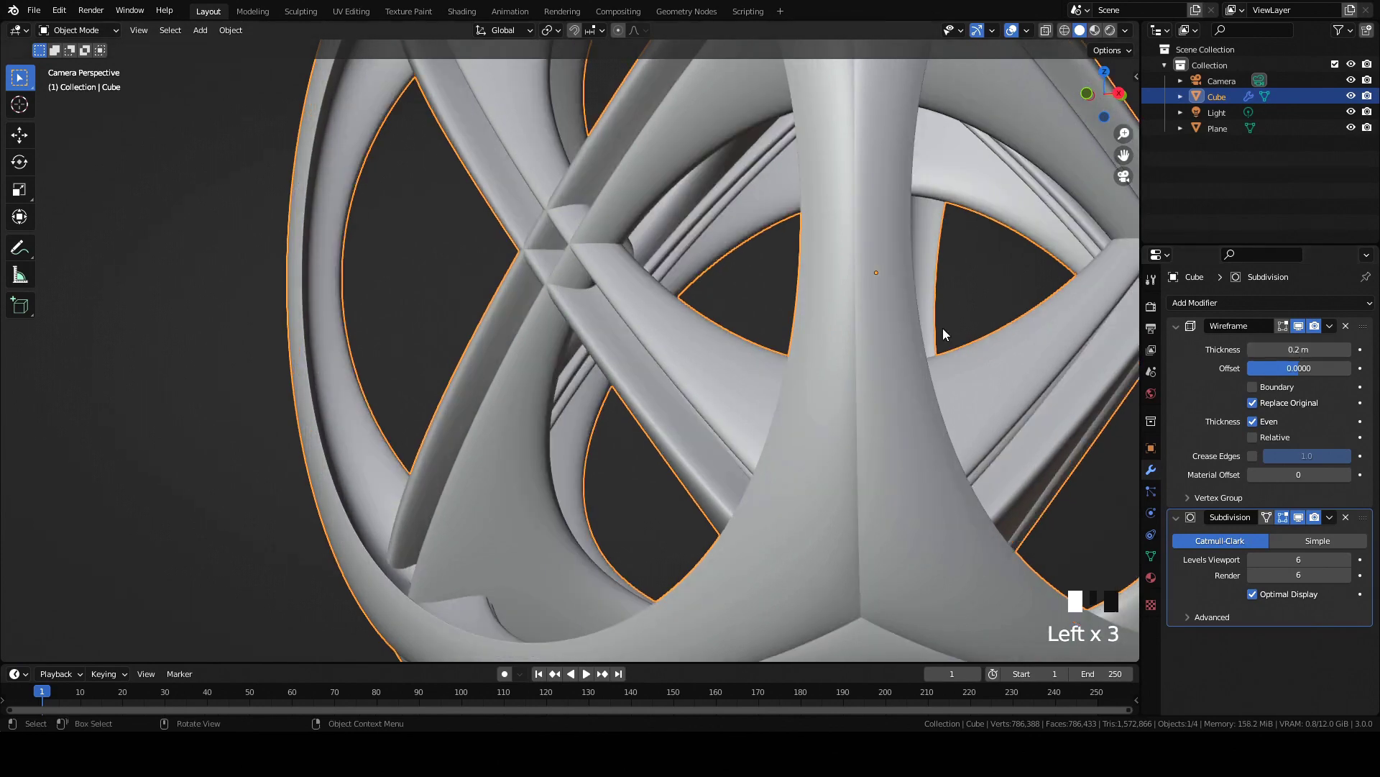
scroll(510, 248, "down", 4)
key("ctrl+s")
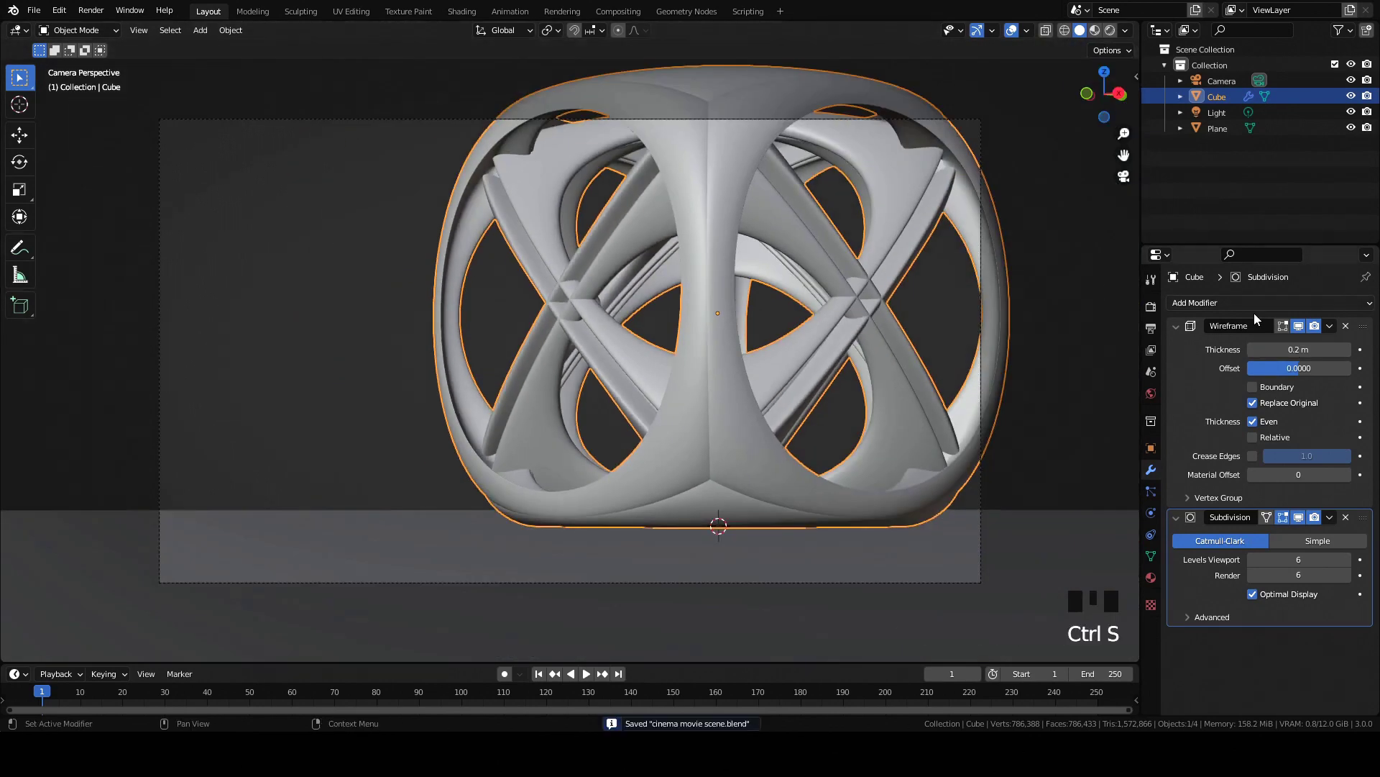
- Add an Array modifier to the cube with a fixed count of 3
left_click(1195, 302)
left_click(1072, 346)
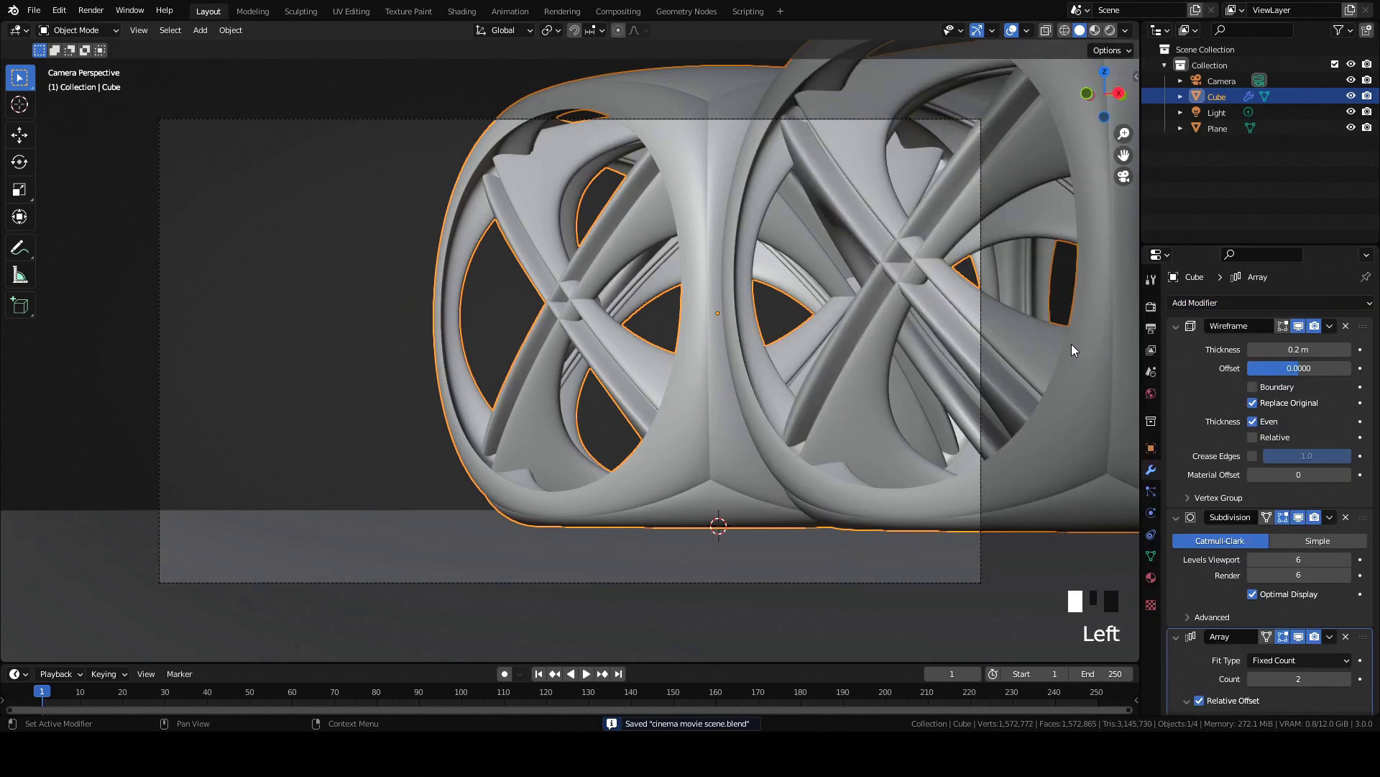
left_click(1177, 325)
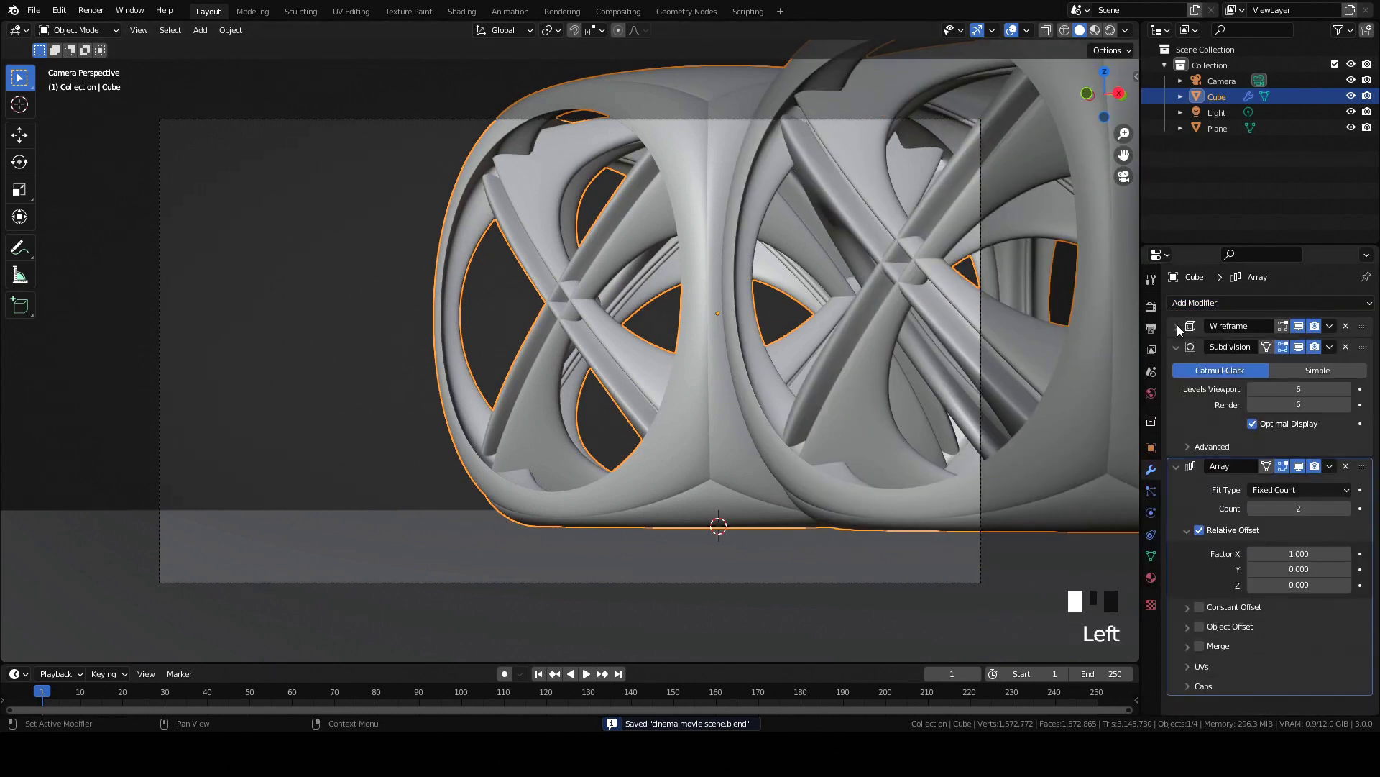
left_click(1176, 347)
left_click(1300, 410)
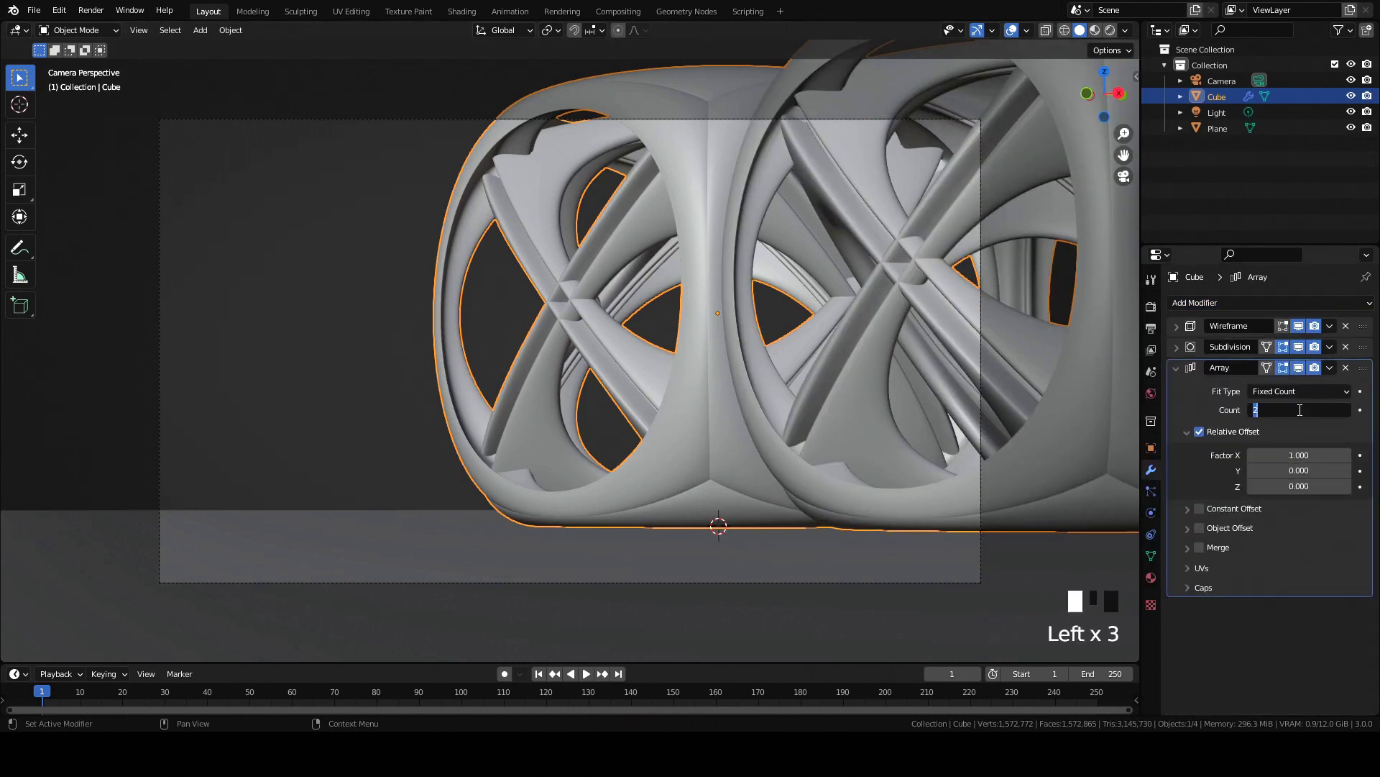
key("Return")
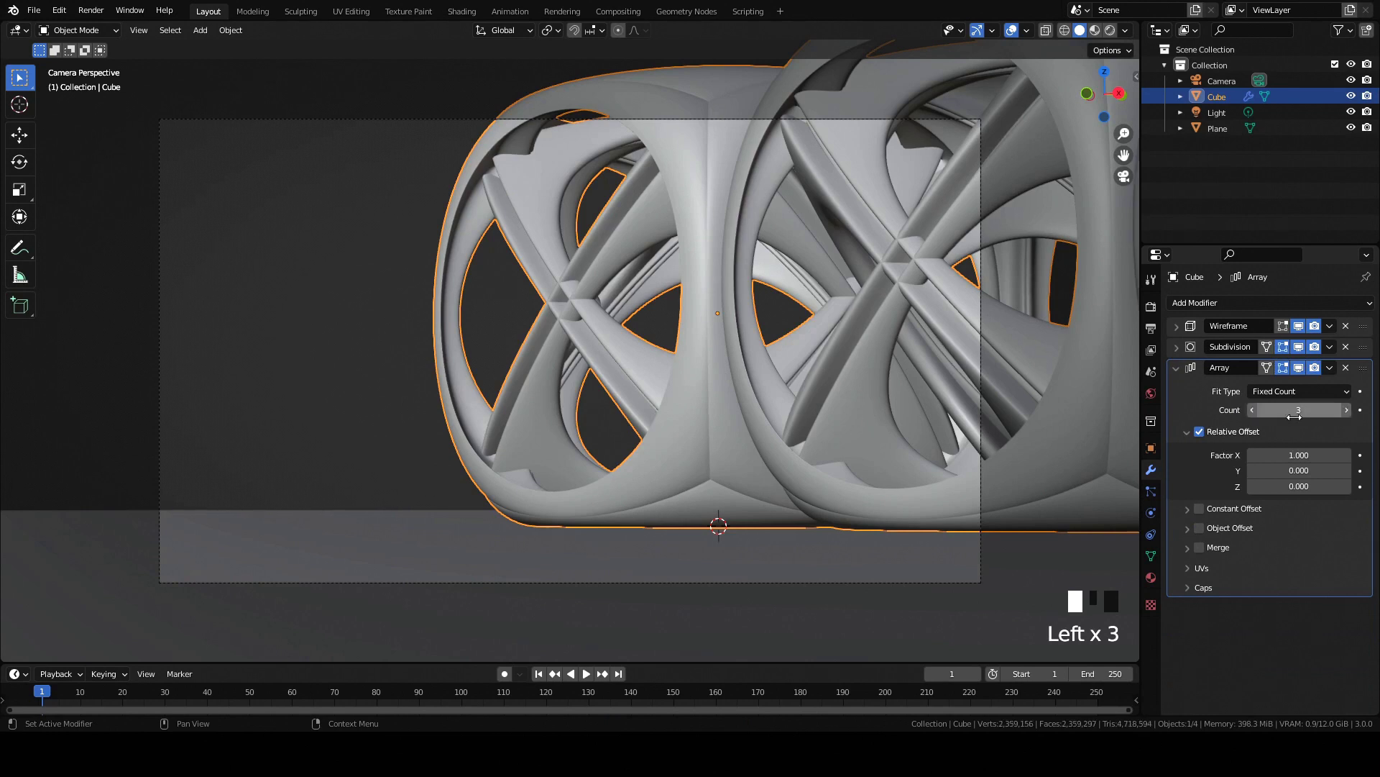
- Switch the cube's Array modifier from Relative Offset to Object Offset
double_click(1198, 529)
left_click(1198, 532)
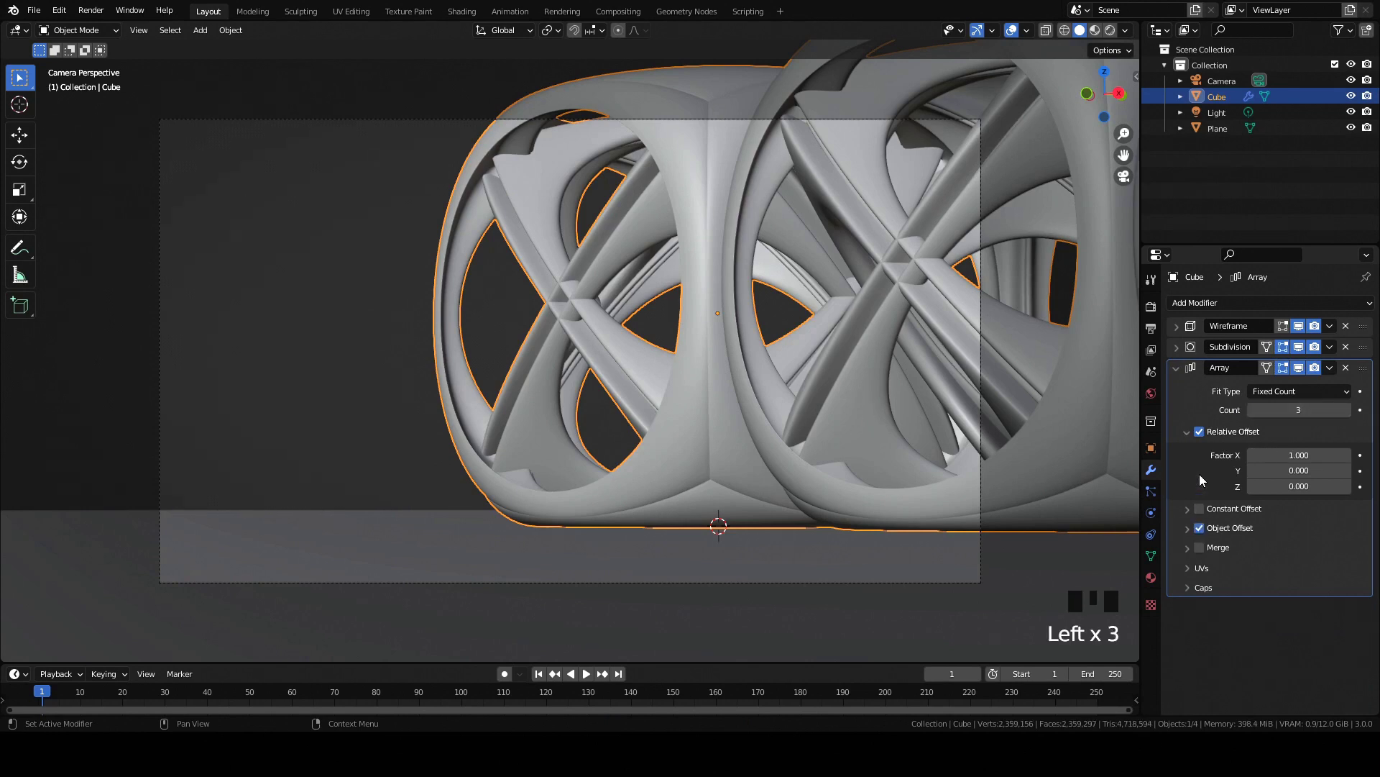
left_click(1199, 432)
left_click(1187, 529)
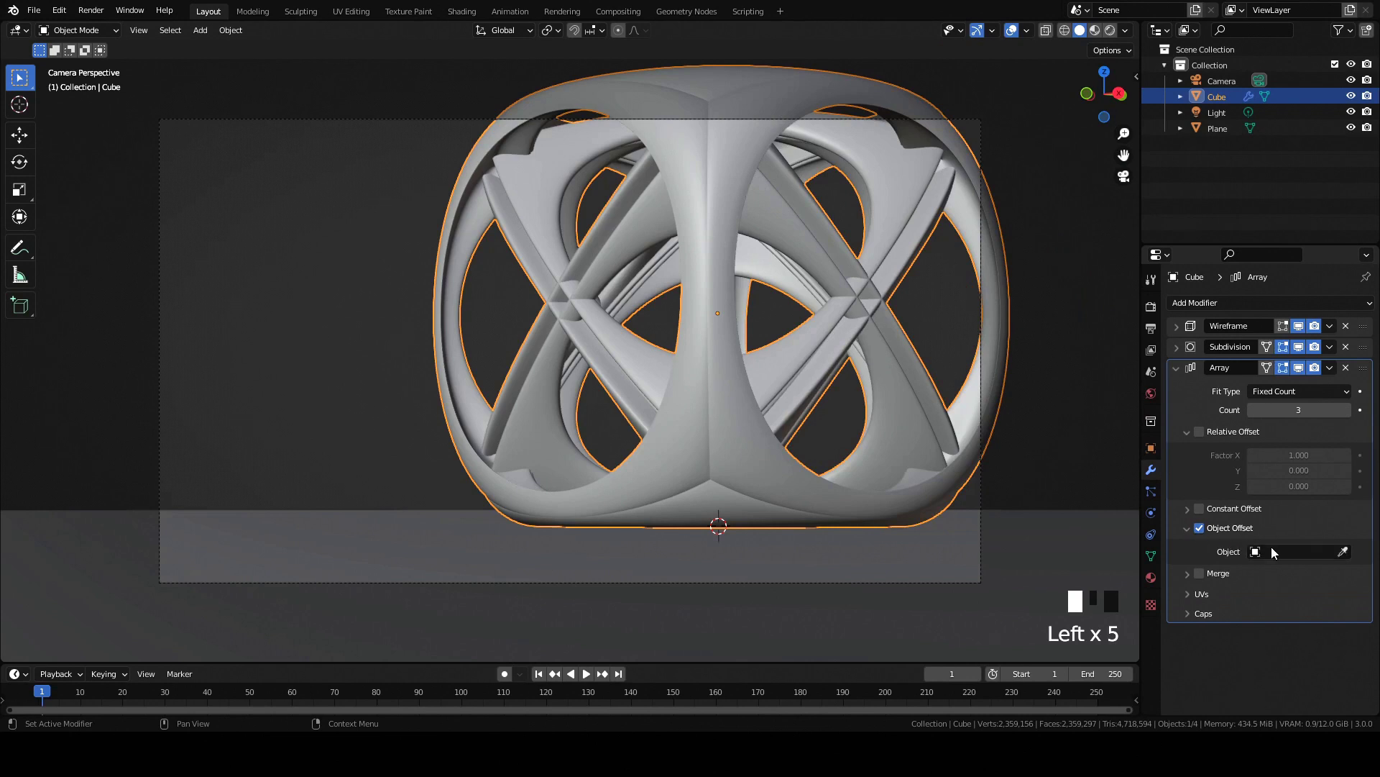
- Add a Plain Axes empty at the origin and assign it as the cube Array's offset object
key("shift+a")
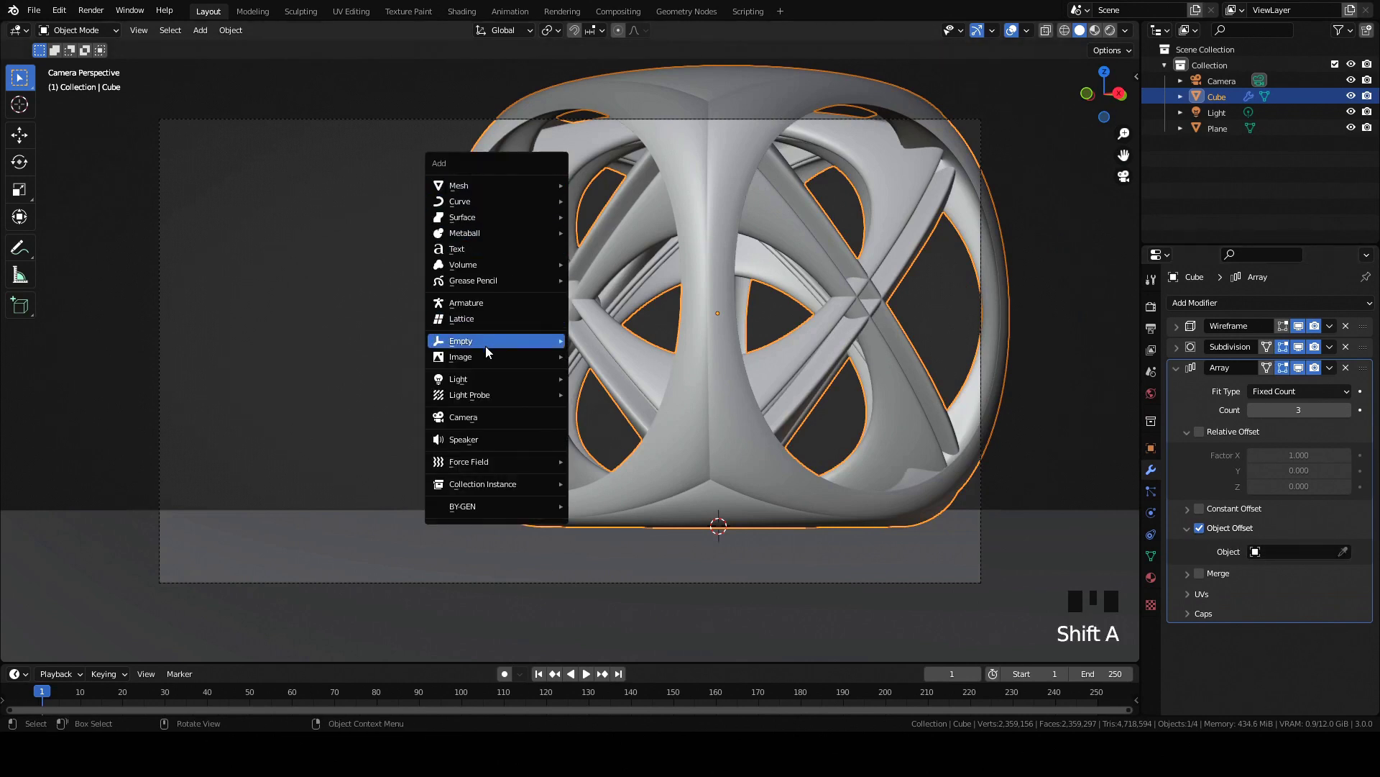
mouse_move(488, 345)
left_click(645, 341)
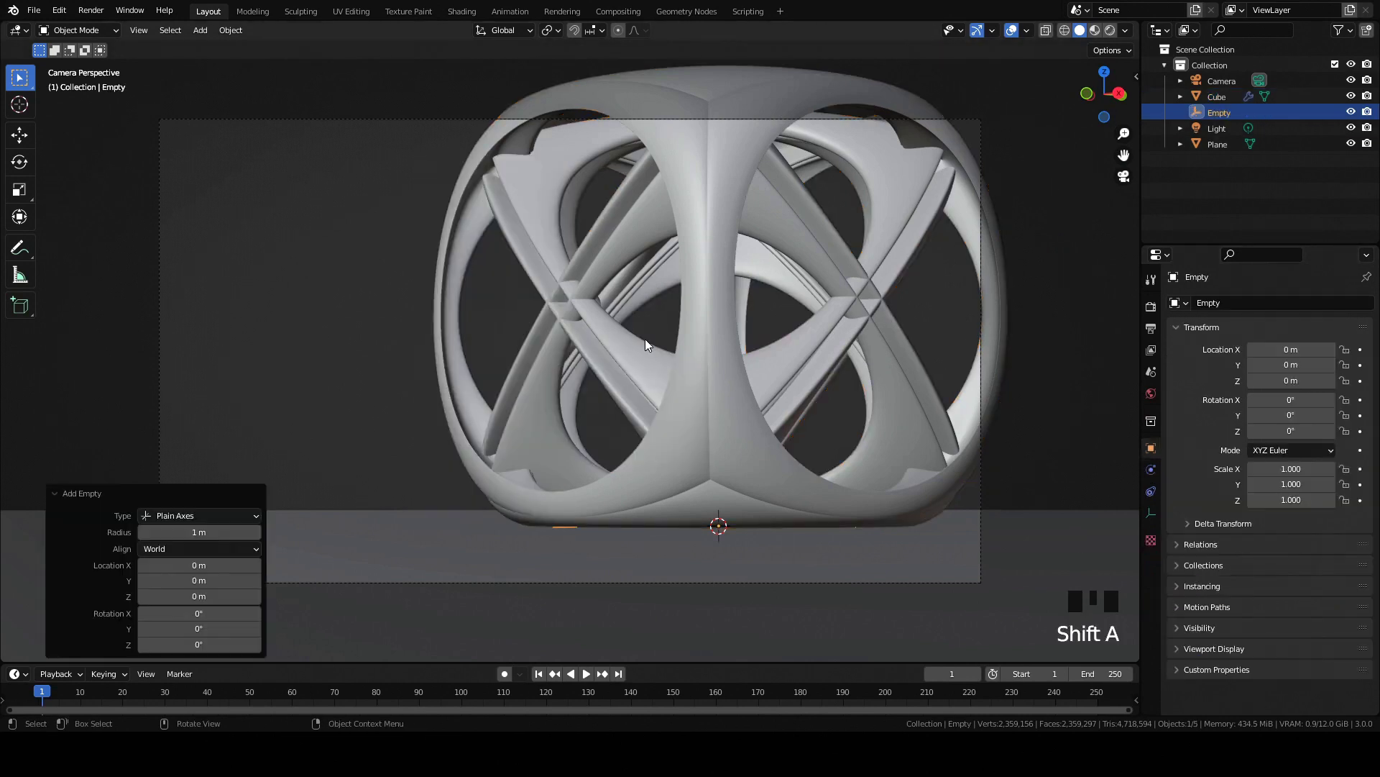
left_click(915, 414)
left_click(1271, 551)
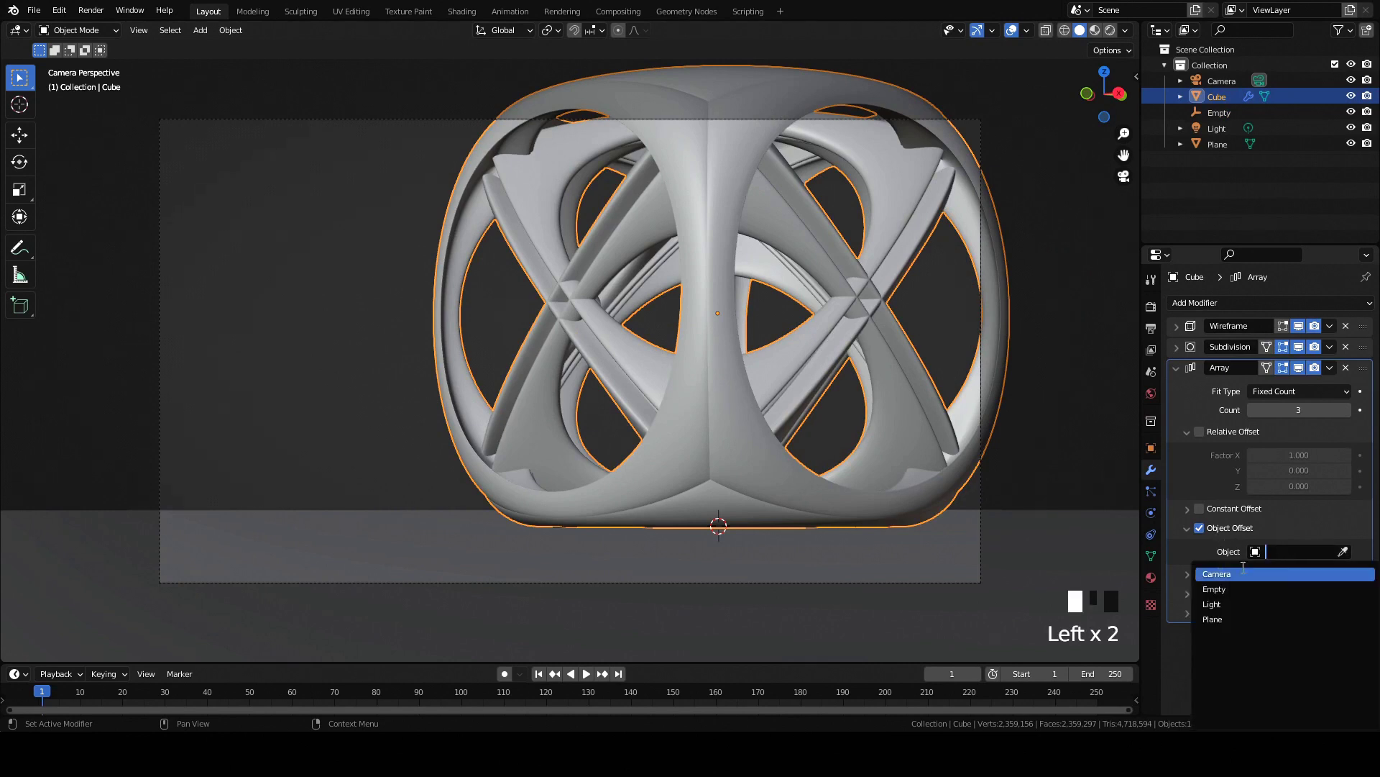
left_click(1215, 591)
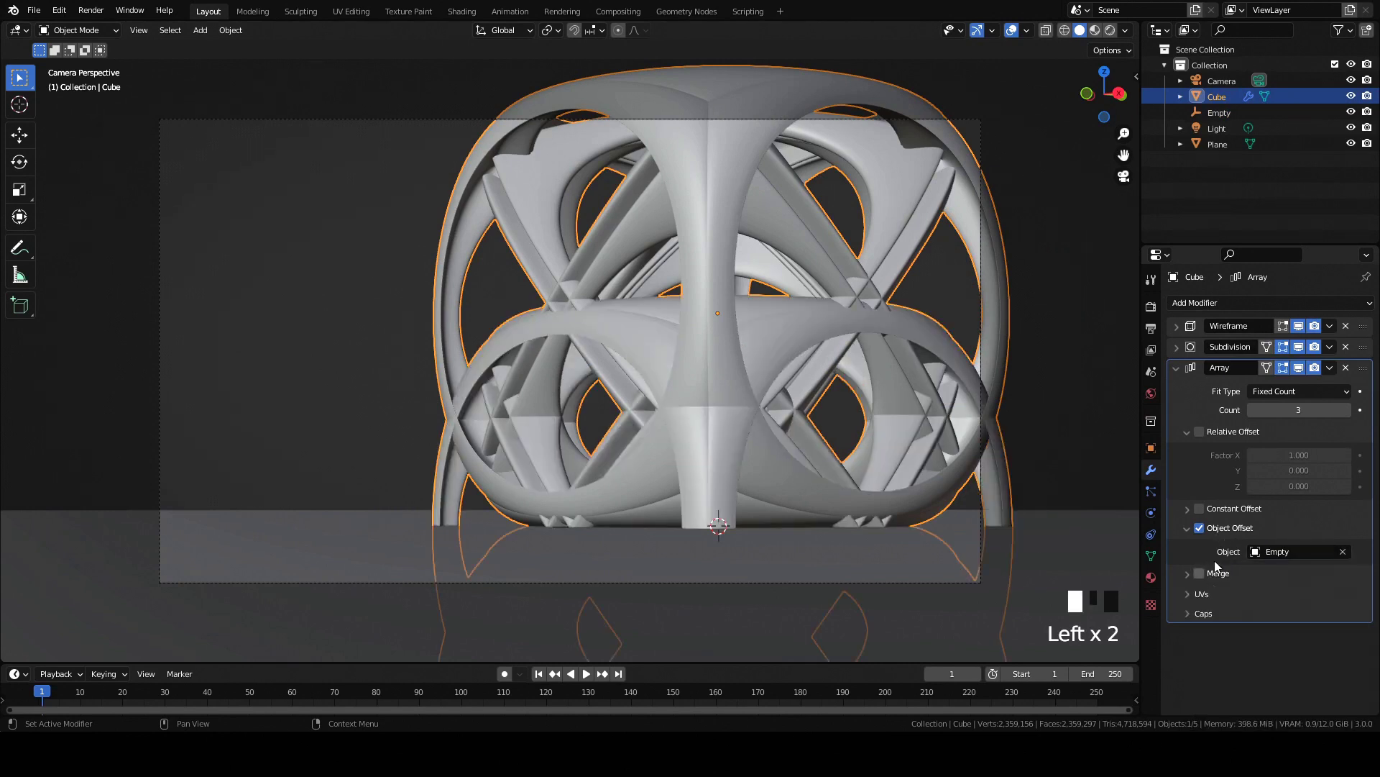
- Raise the empty to 1 m on Z and scale it down to about 0.649 so the cube copies nest
left_click(1219, 113)
left_click(1292, 381)
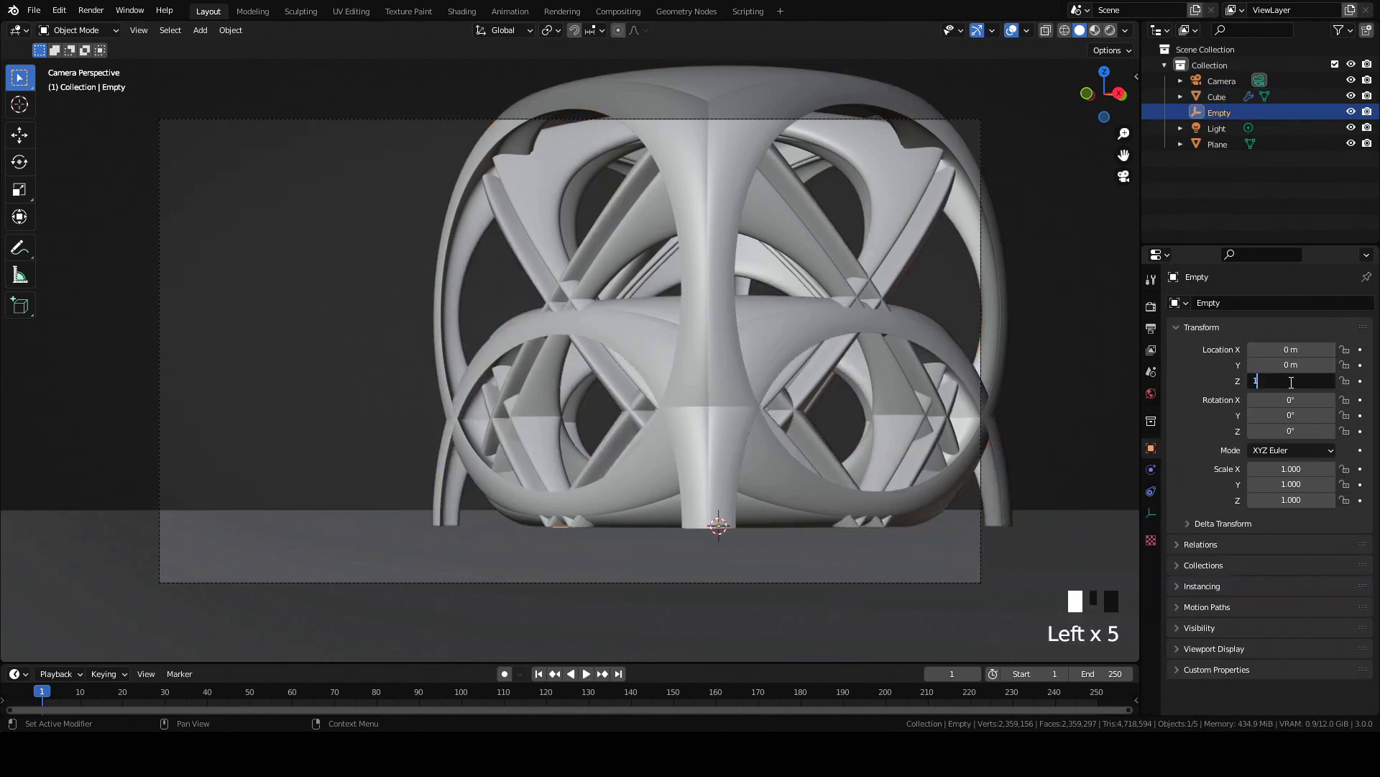
key("Return")
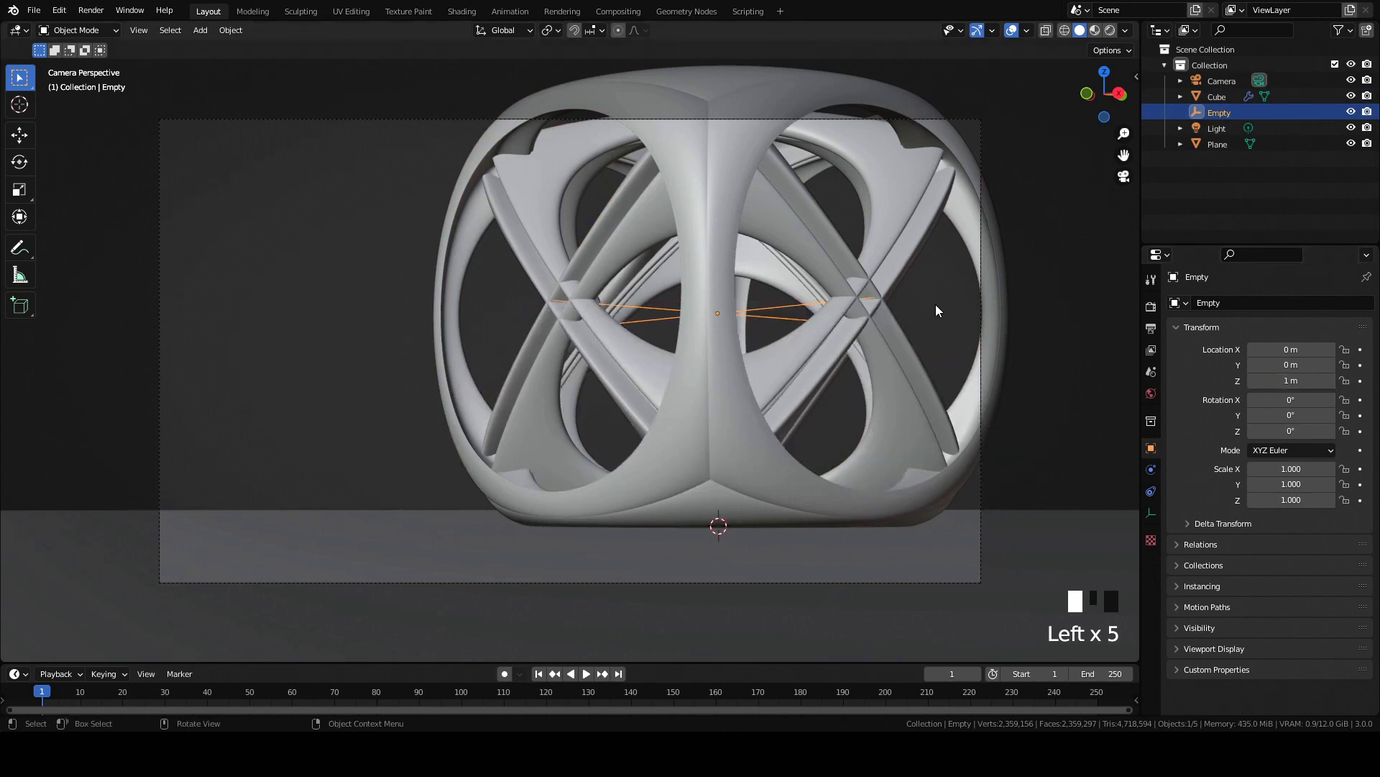
key("s")
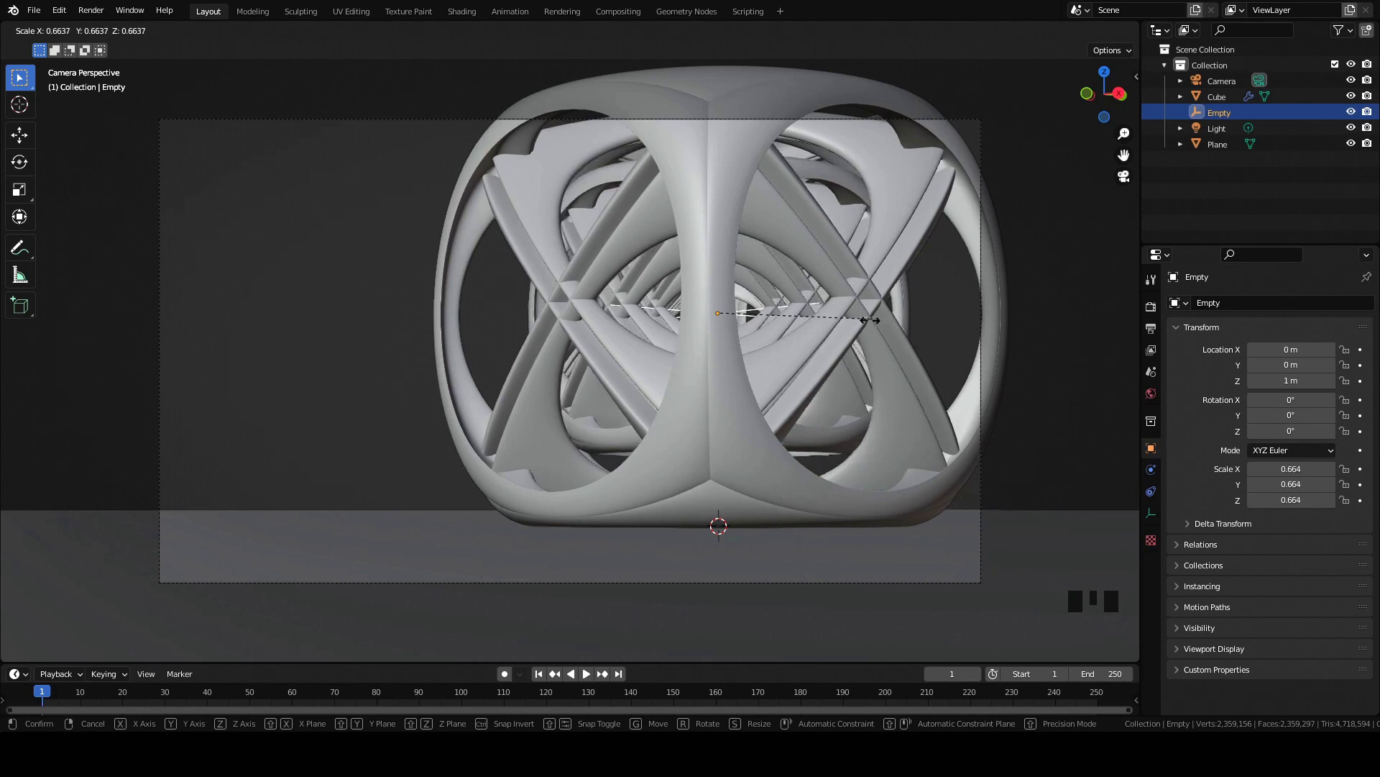
left_click(873, 302)
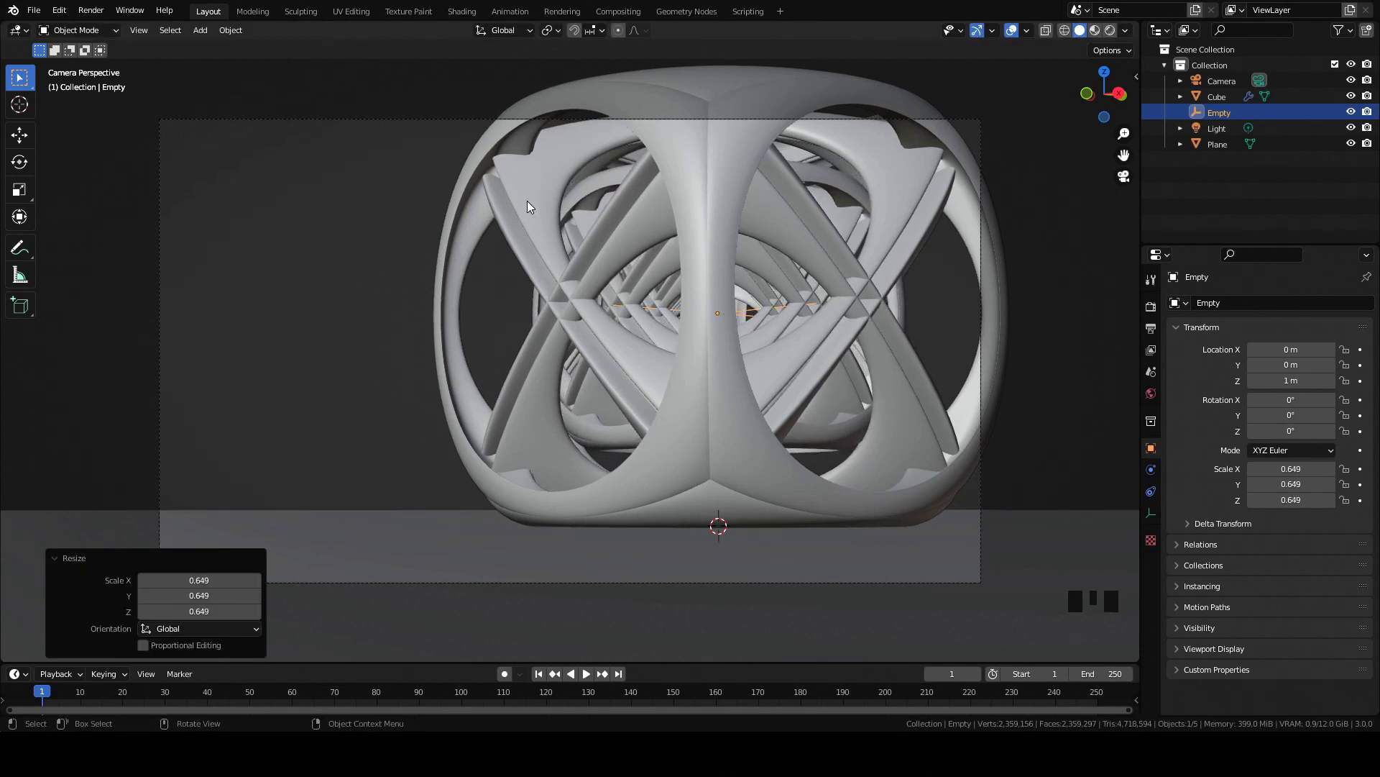
- Add a UV sphere and set its Z location to 1 m so it sits inside the cubes
key("shift+a")
mouse_move(473, 38)
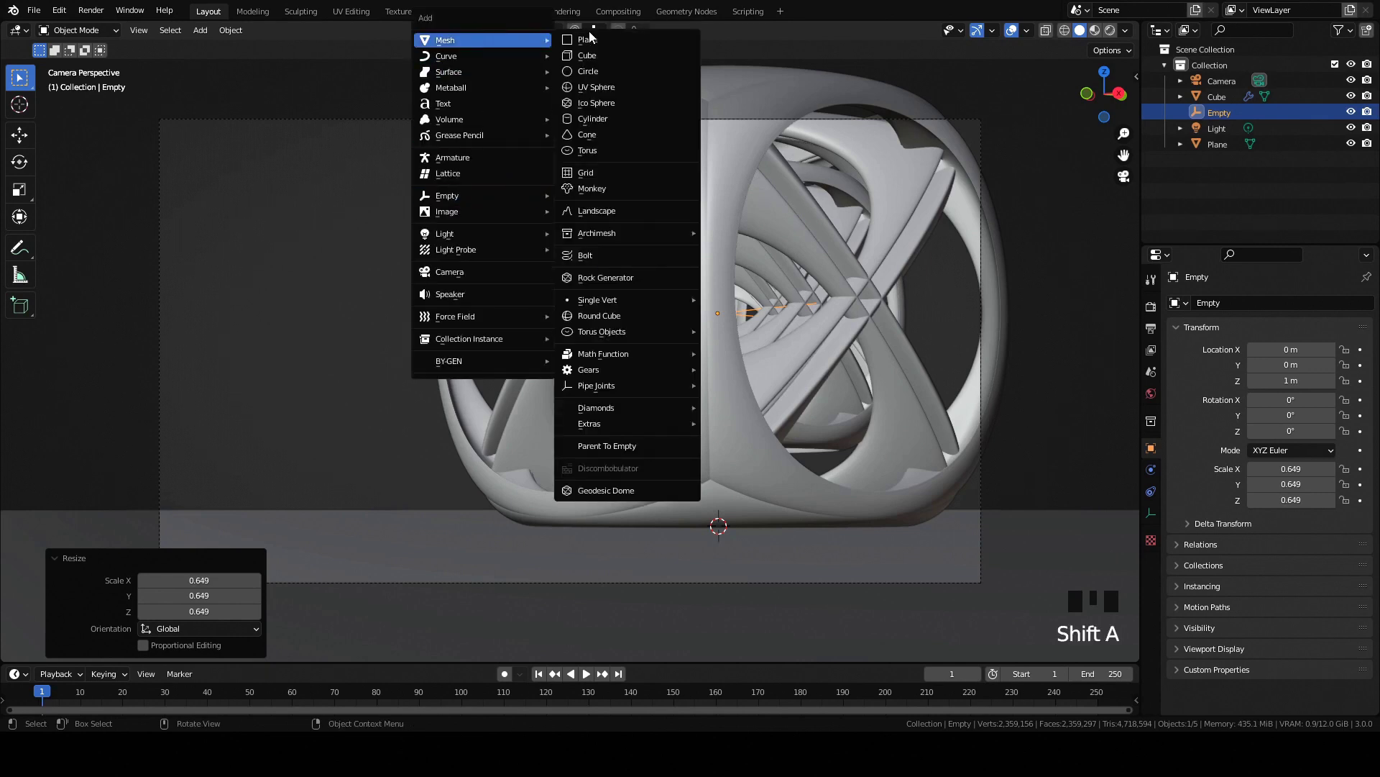
left_click(595, 90)
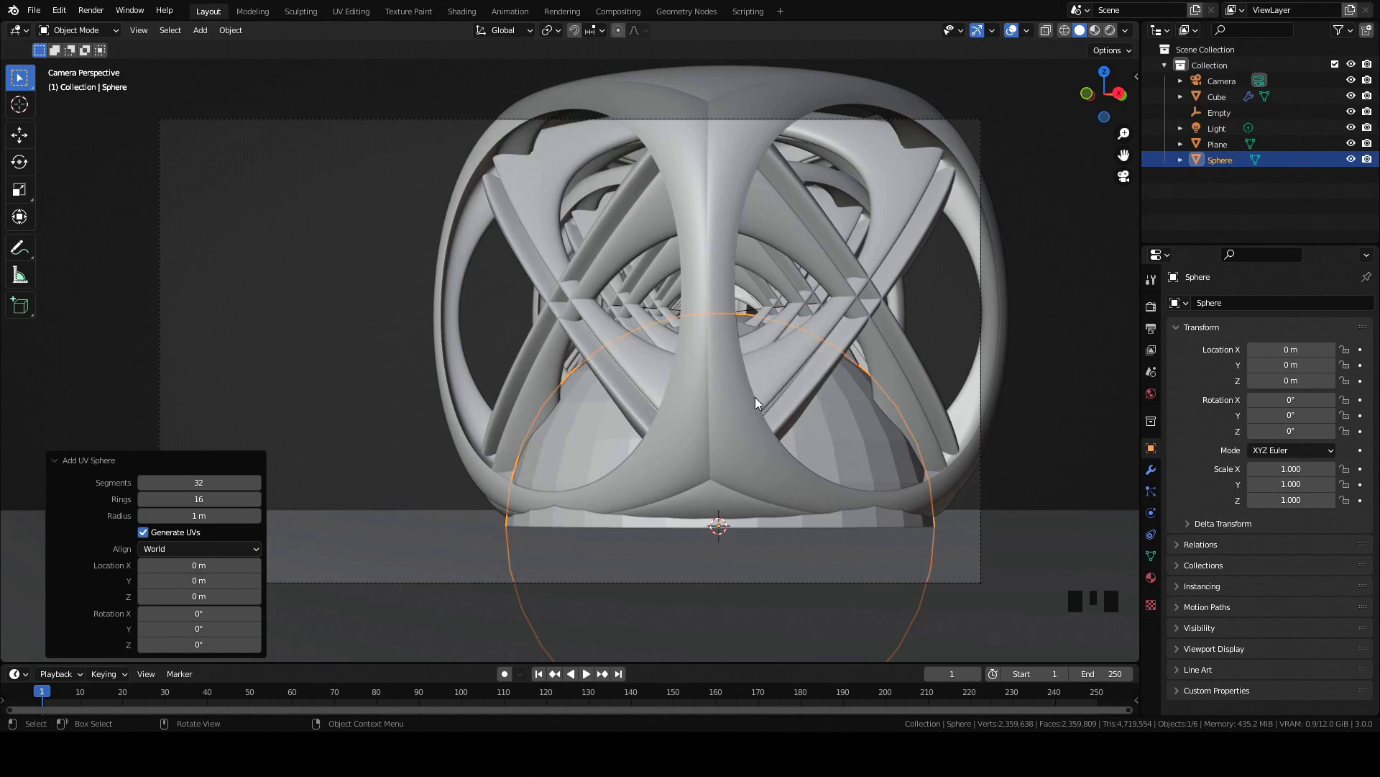
left_click(1291, 380)
type("1")
key("Return")
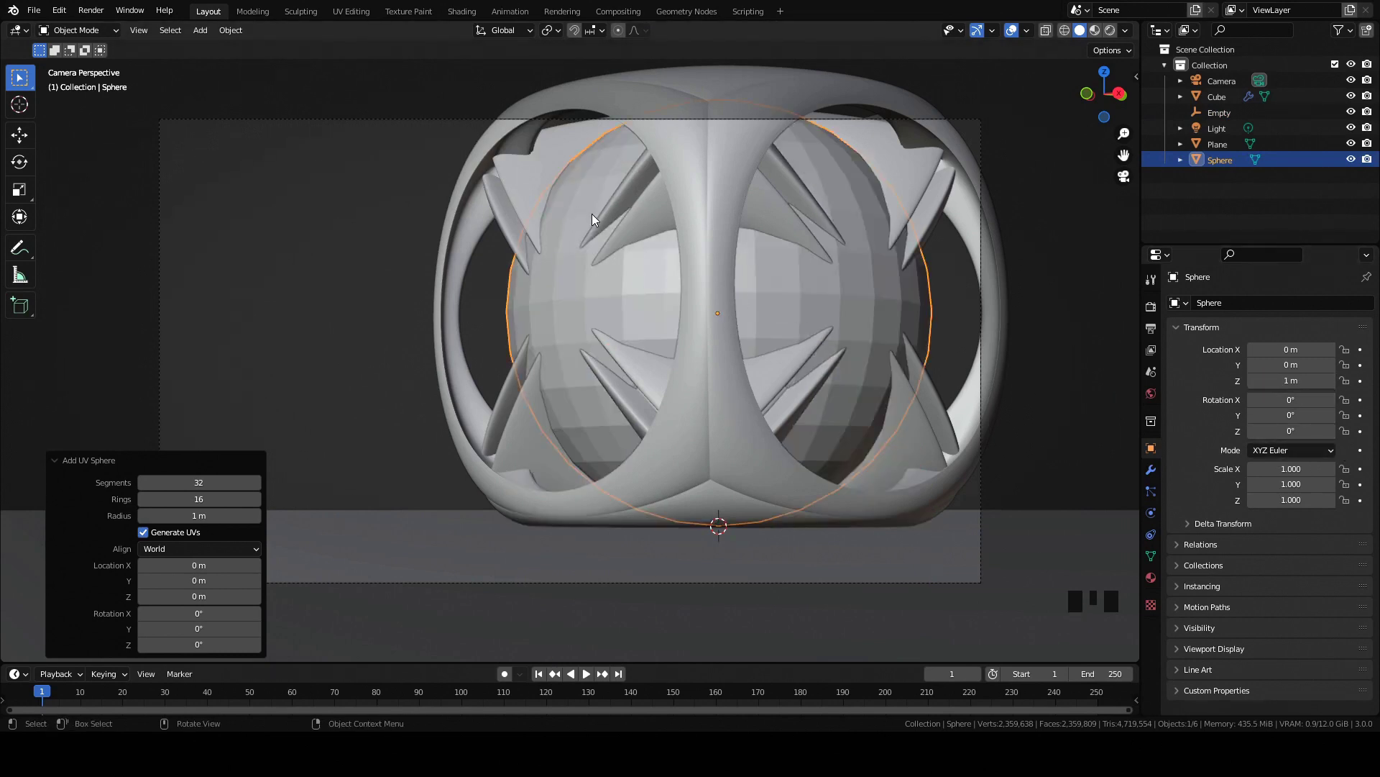
- Subdivide the sphere's mesh with 10 cuts and adjusted smoothness, and scale the sphere to about 0.823
key("Tab")
right_click(774, 267)
left_click(774, 267)
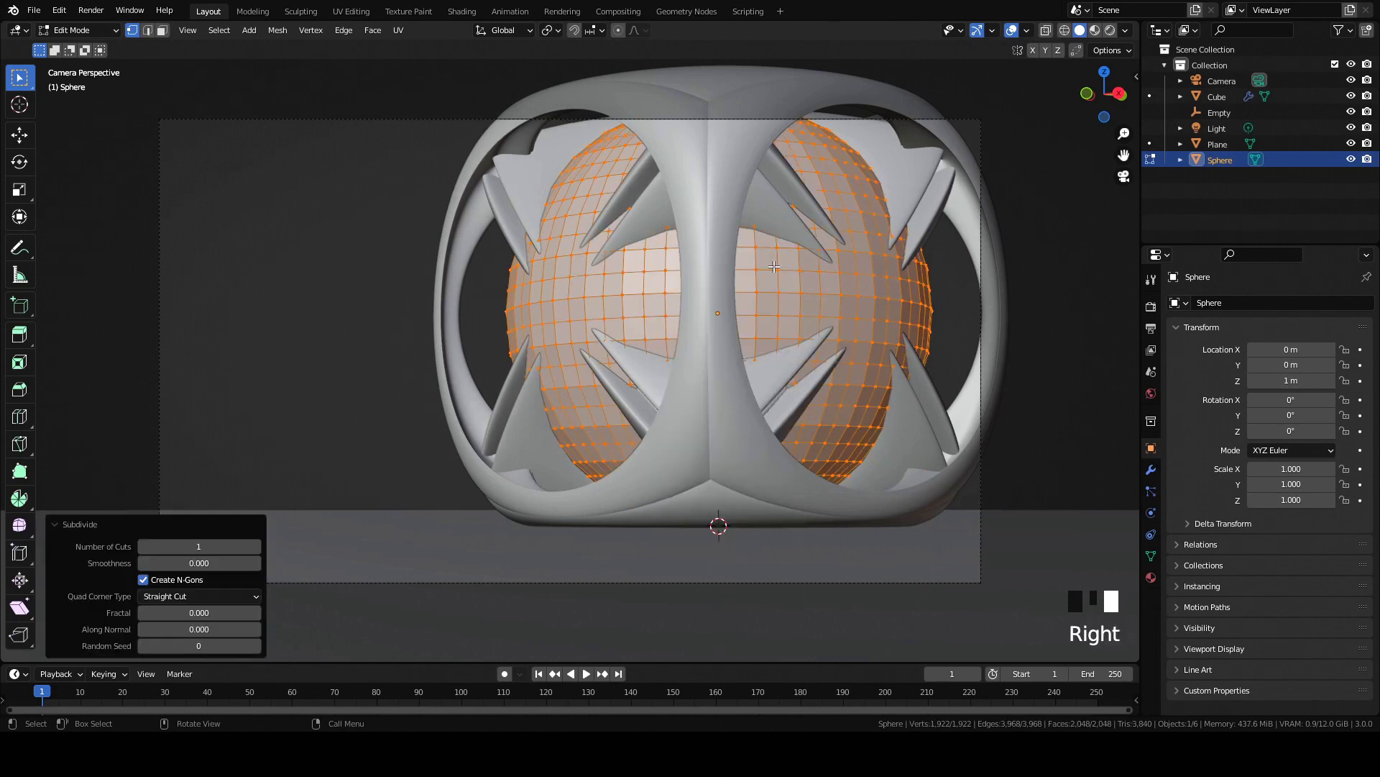
left_click(216, 546)
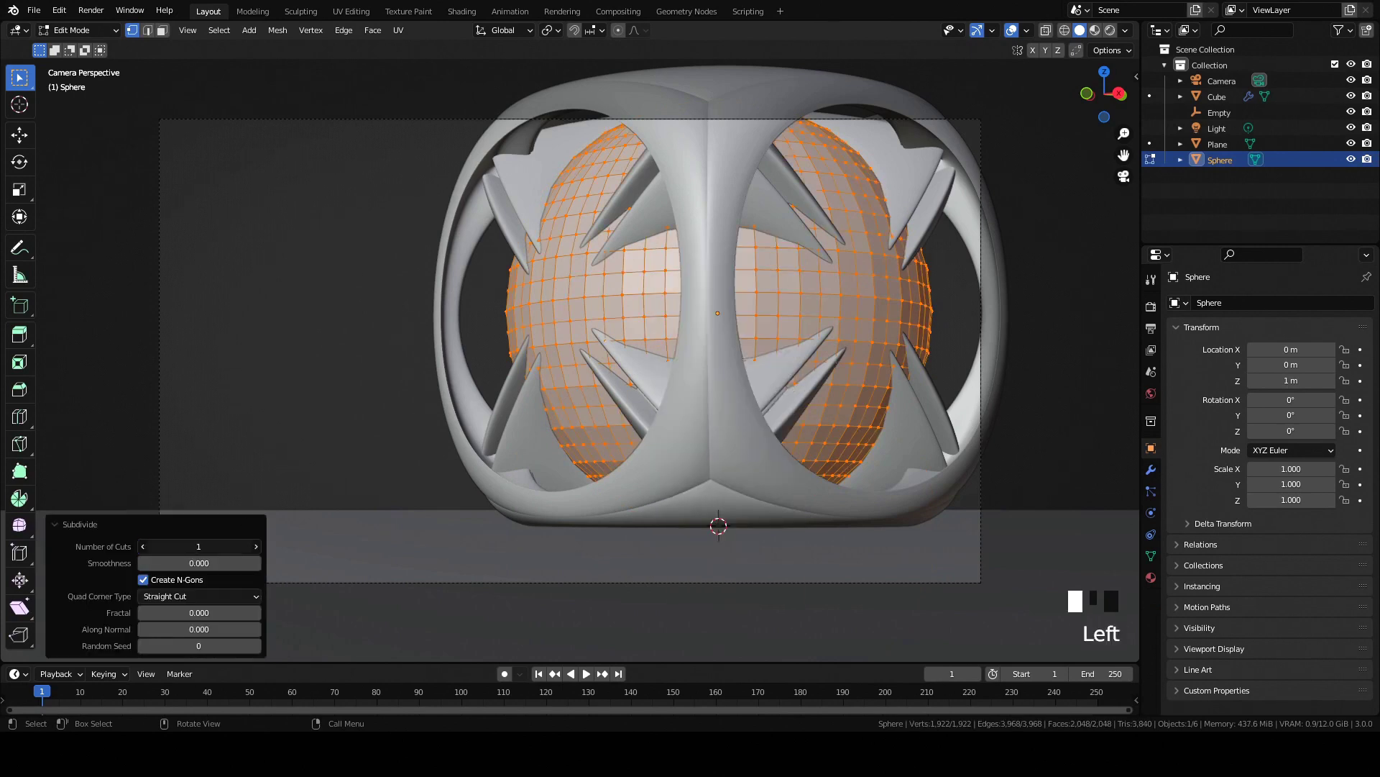
type("10")
key("Return")
left_click(220, 565)
key("Return")
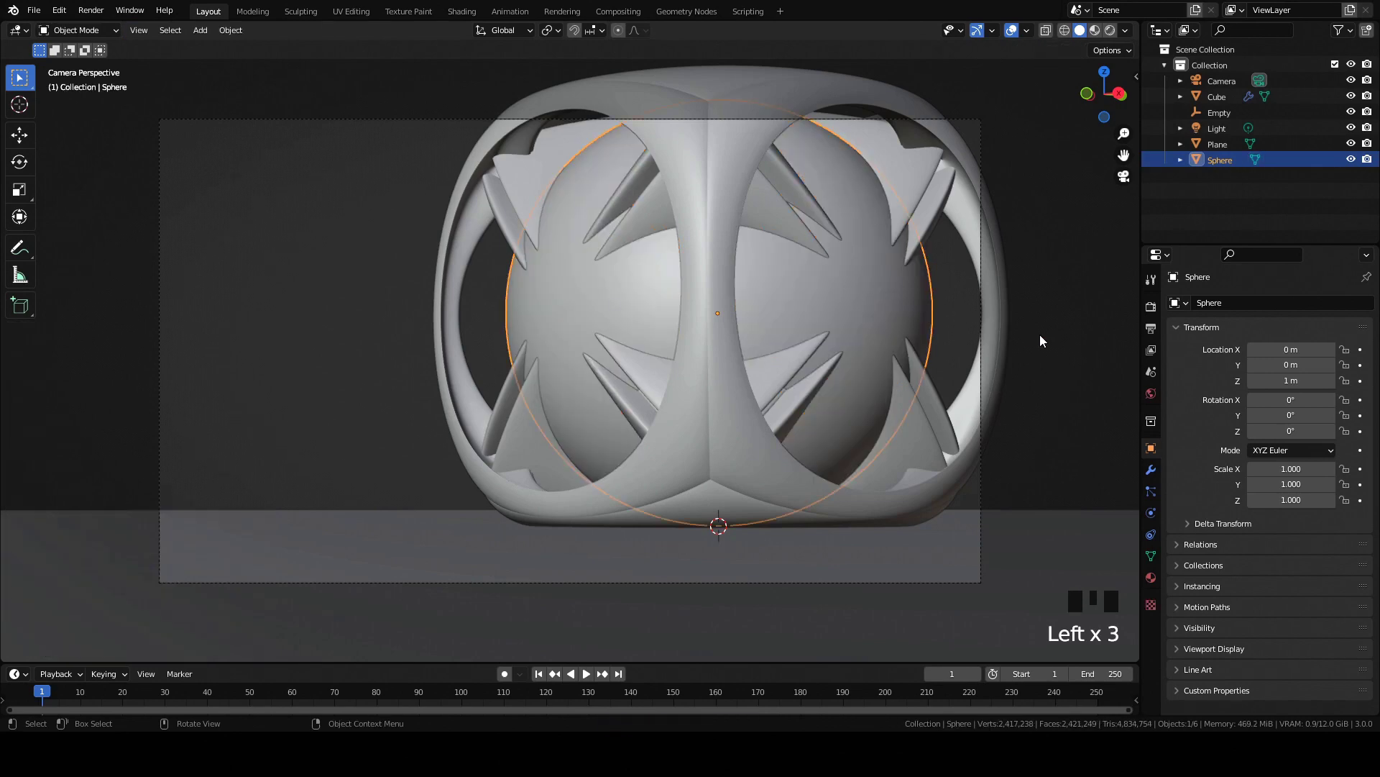
key("s")
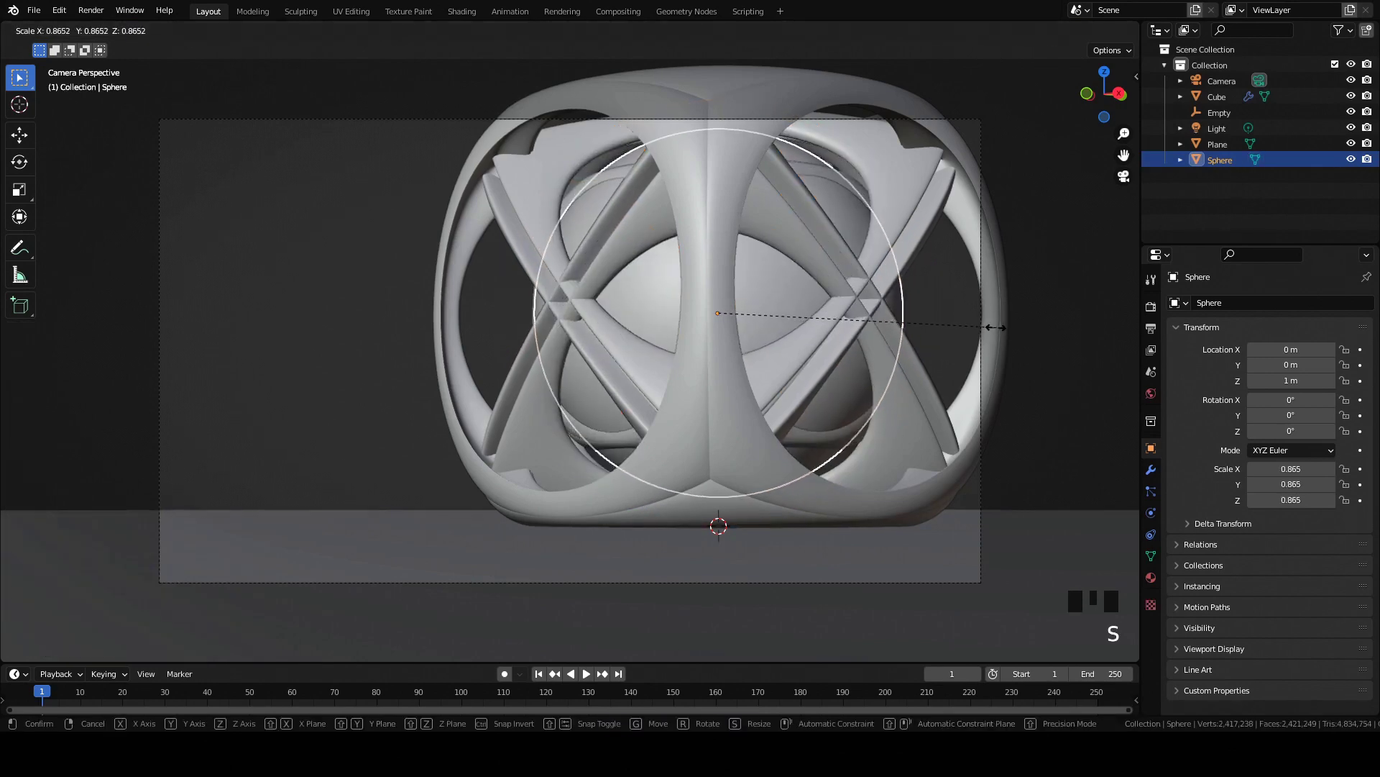
left_click(989, 327)
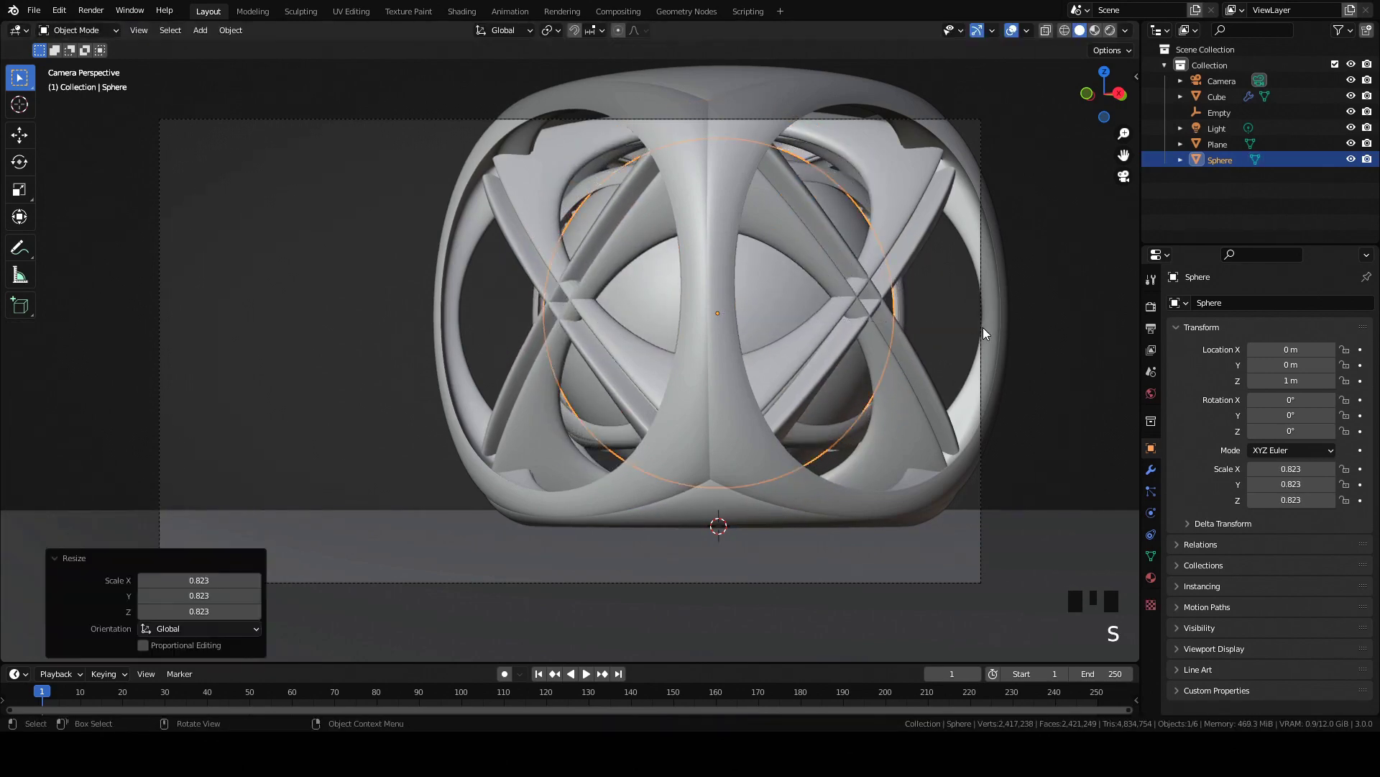
- Give the sphere a new material with an Emission surface at strength 25
left_click(1152, 579)
left_click(1264, 367)
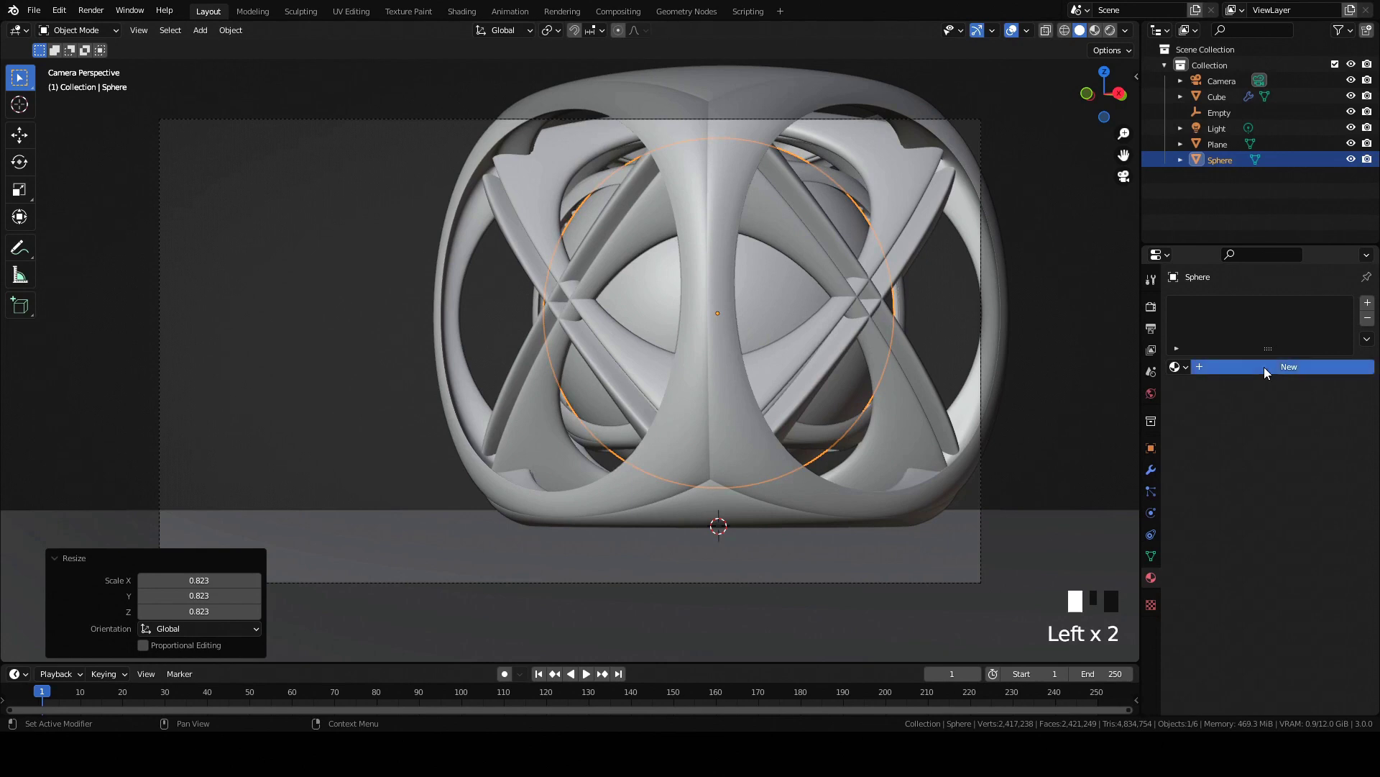
left_click(1283, 463)
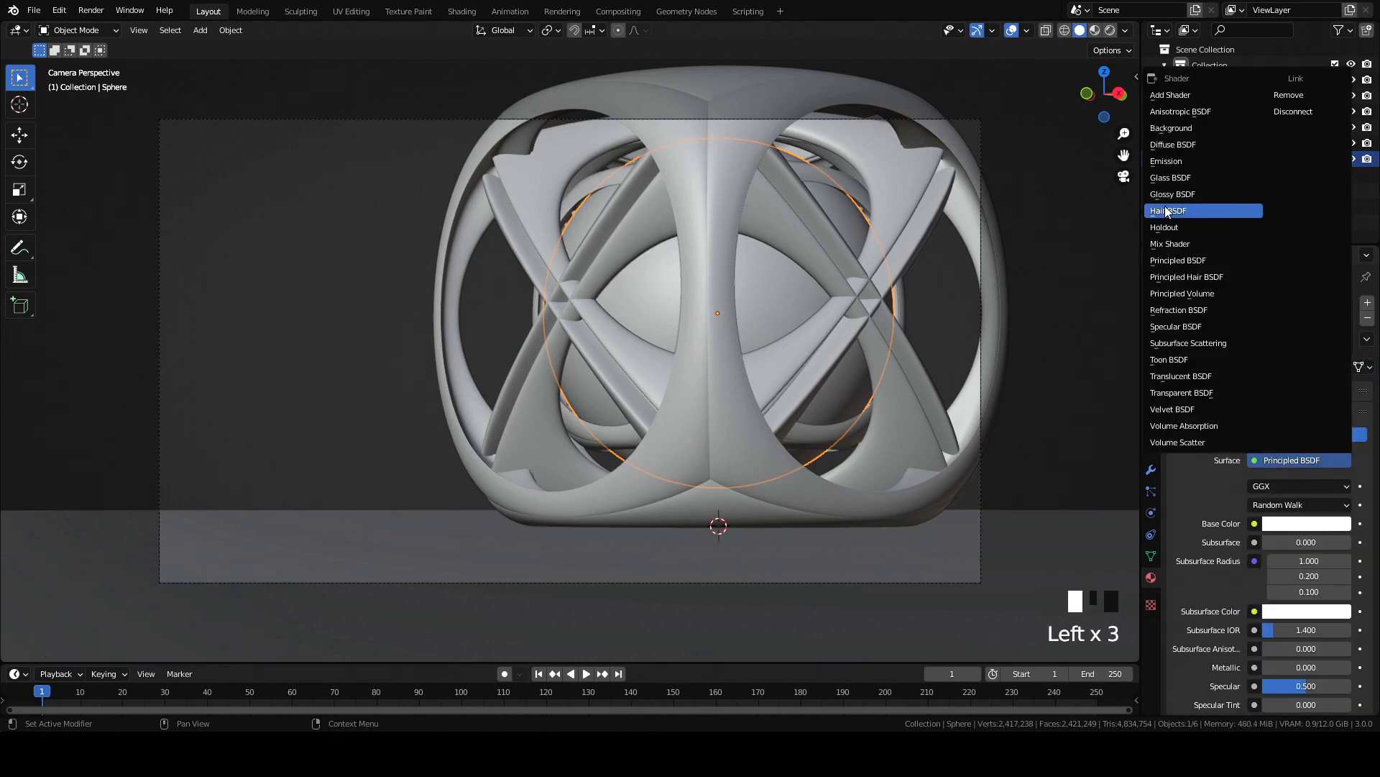
left_click(1208, 173)
left_click(1306, 505)
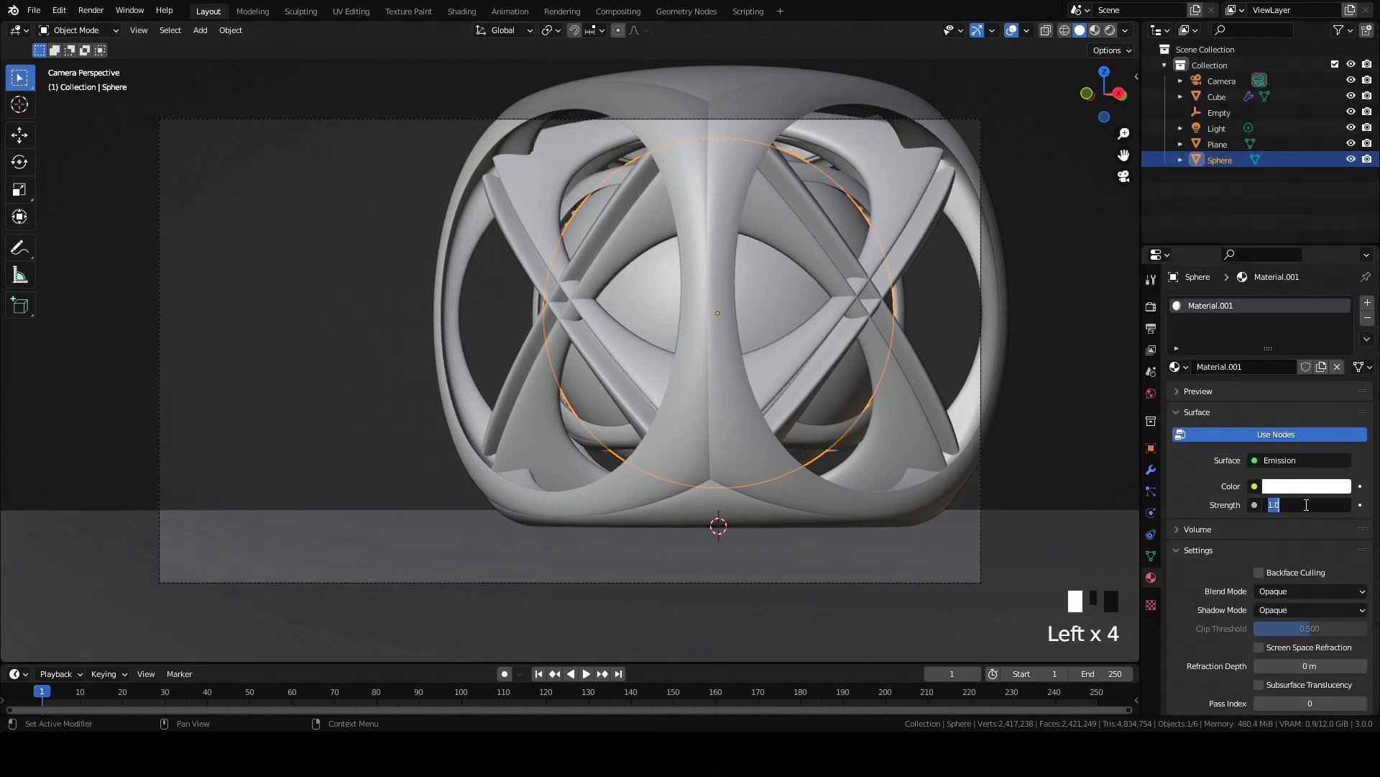
type("25")
- Make the sphere's emission colour orange and display the viewport in rendered shading with nothing selected
left_click(1305, 486)
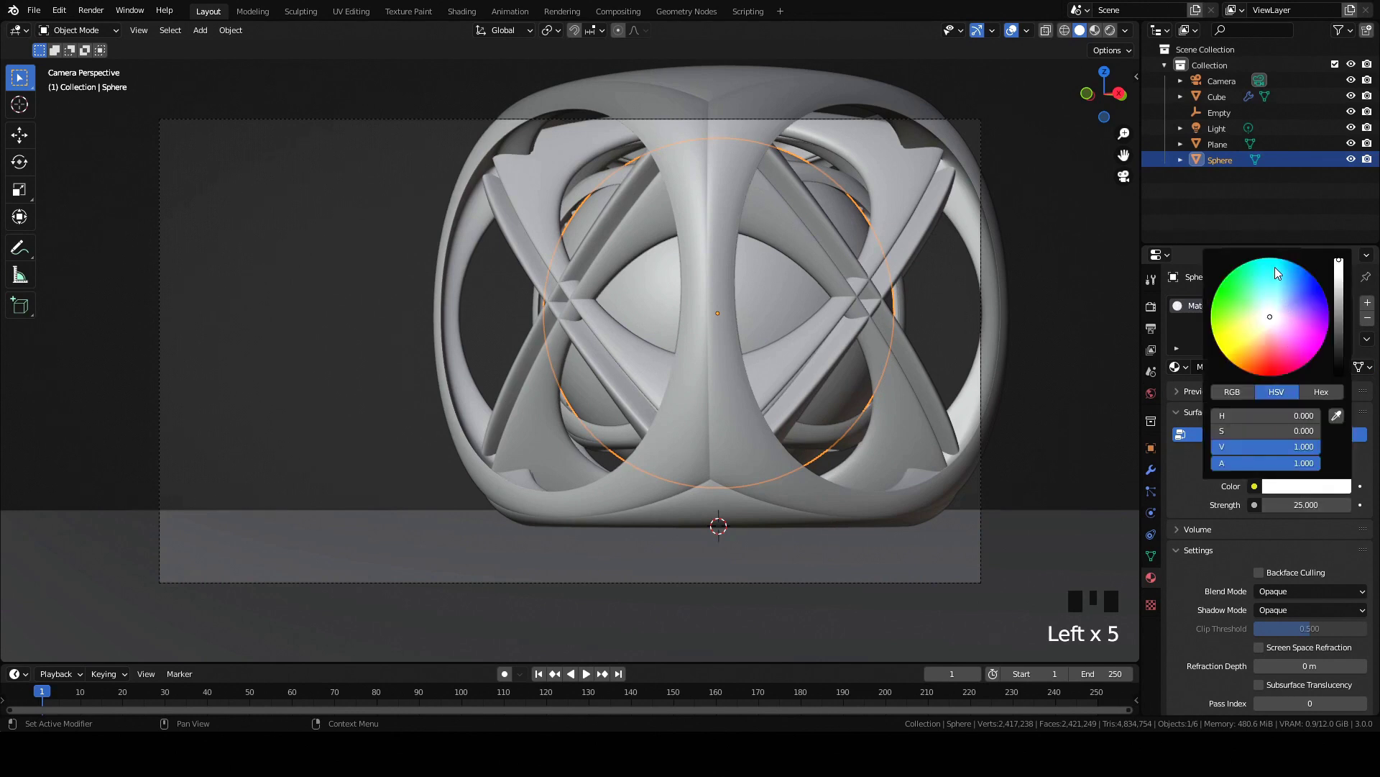
left_click(1277, 268)
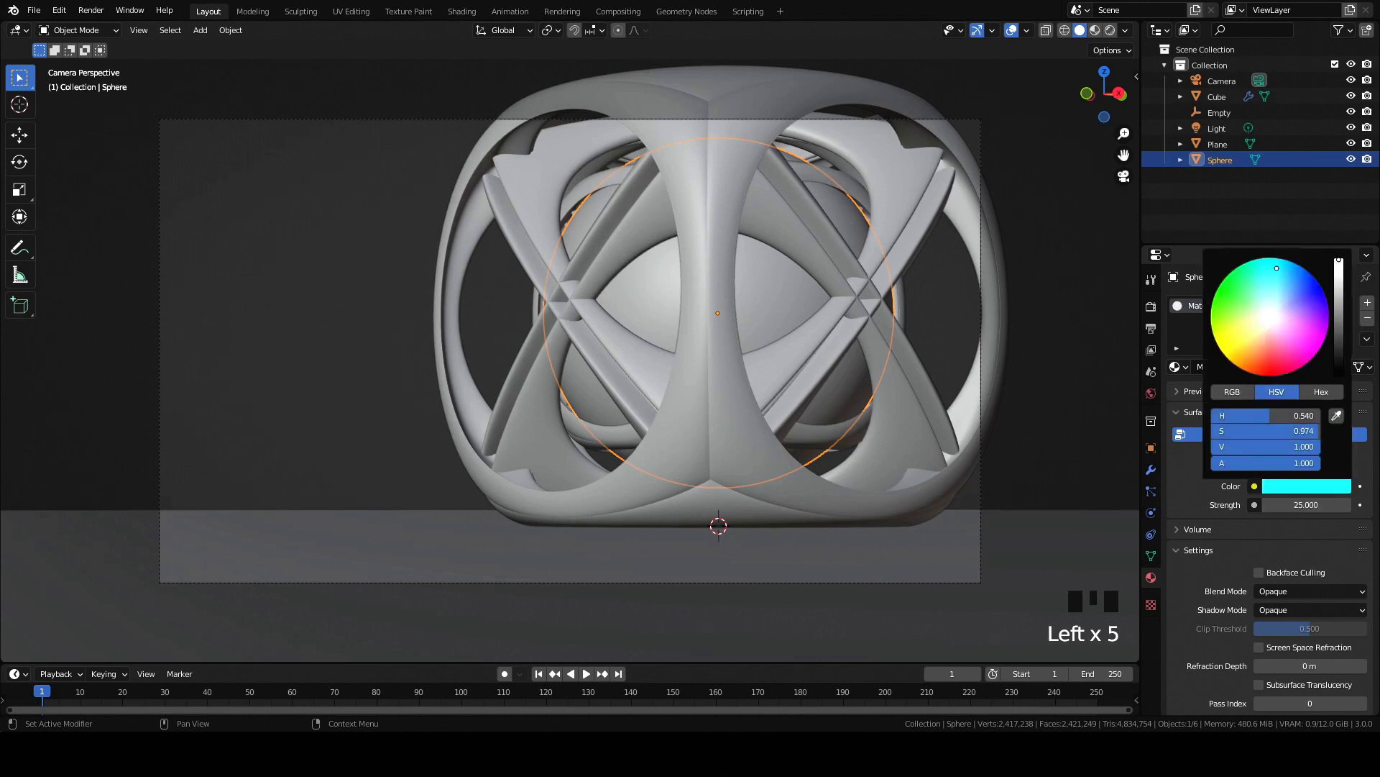
left_click(1259, 368)
left_click(1109, 31)
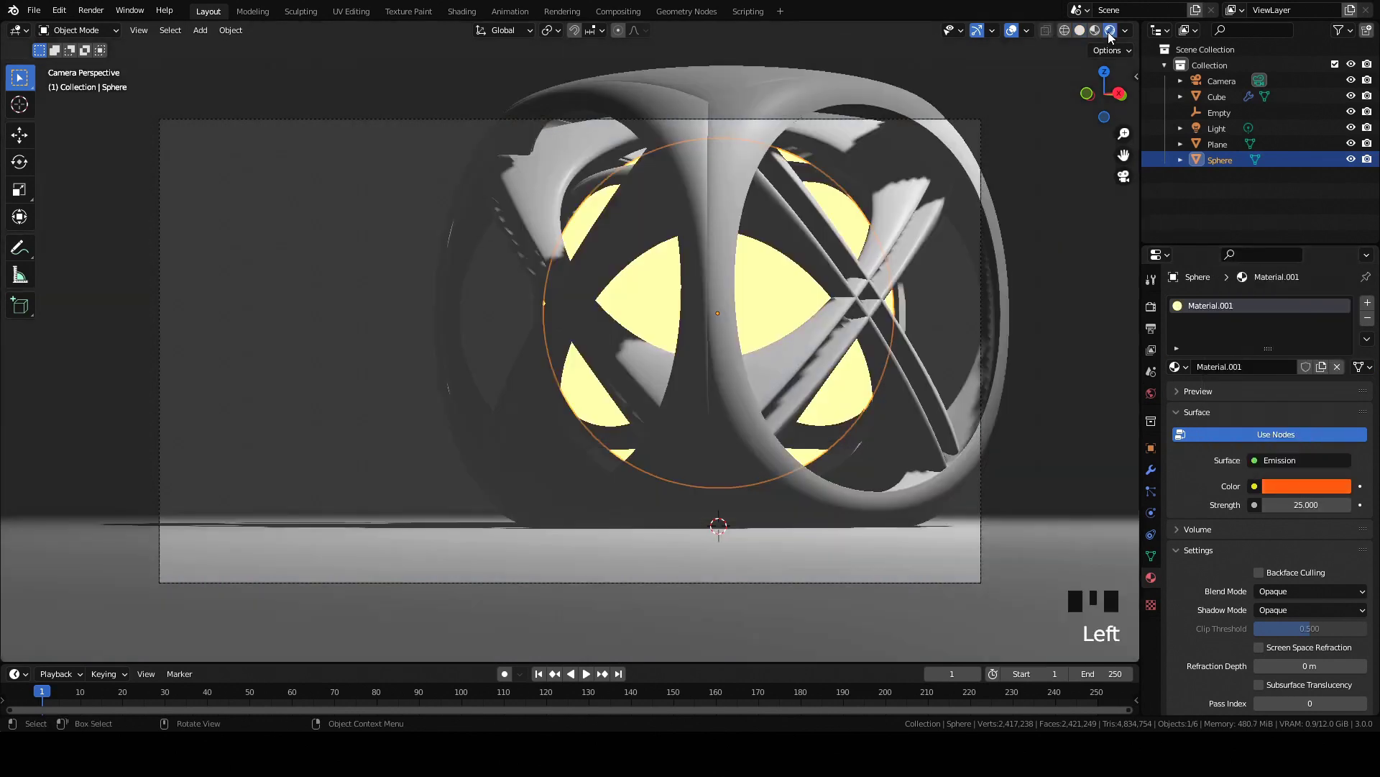
left_click(1105, 223)
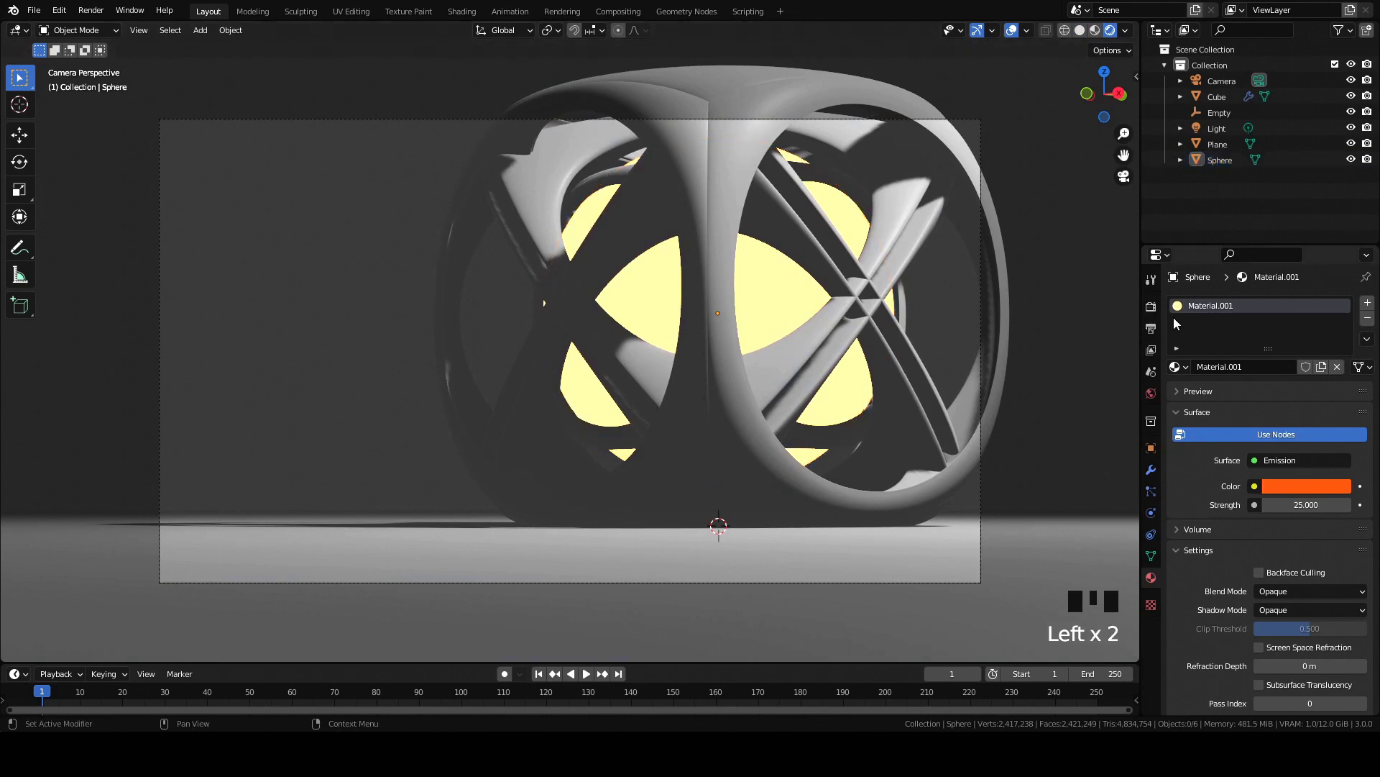
- Enable Ambient Occlusion, Bloom and Screen Space Reflections for the Eevee render
left_click(1151, 306)
left_click(1188, 408)
left_click(1189, 428)
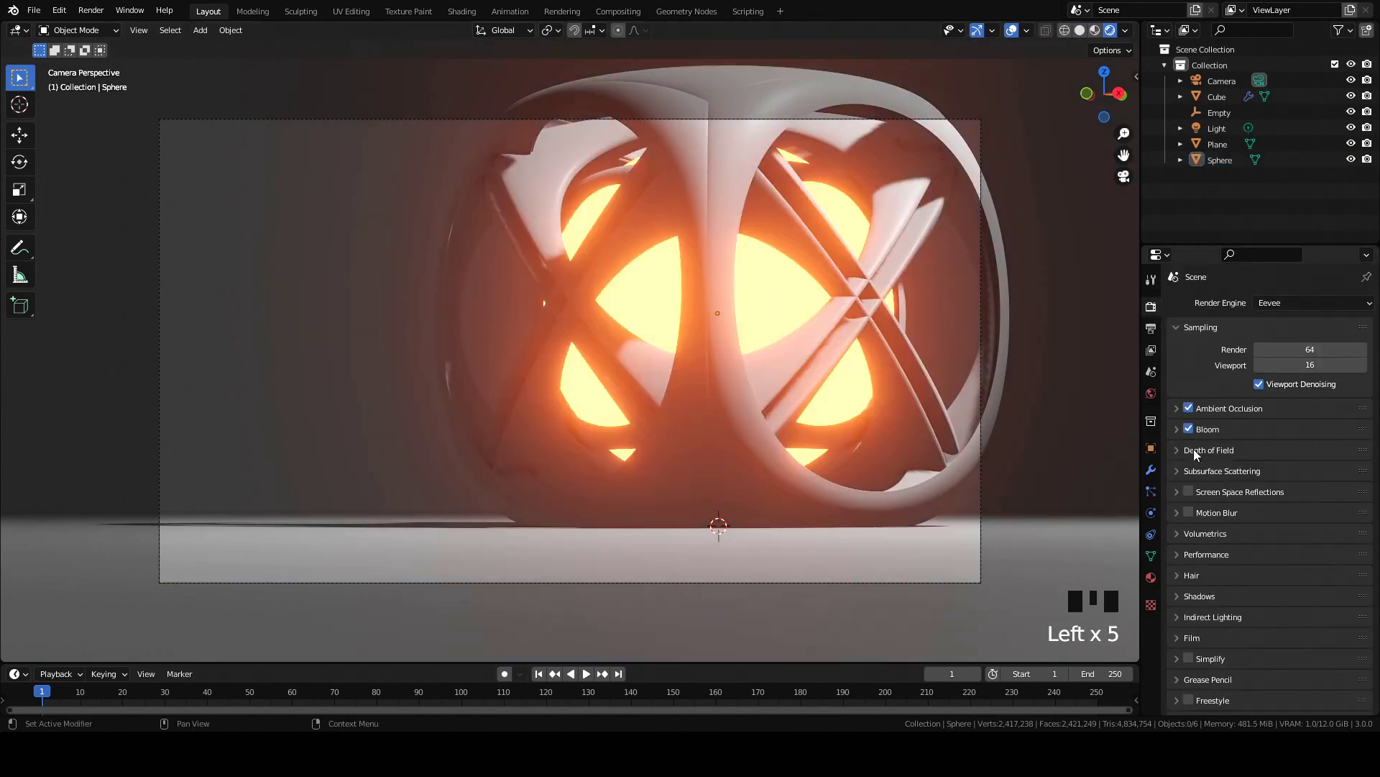
left_click(1188, 492)
- Set the colour management look to Very High Contrast
scroll(1231, 657, "down", 5)
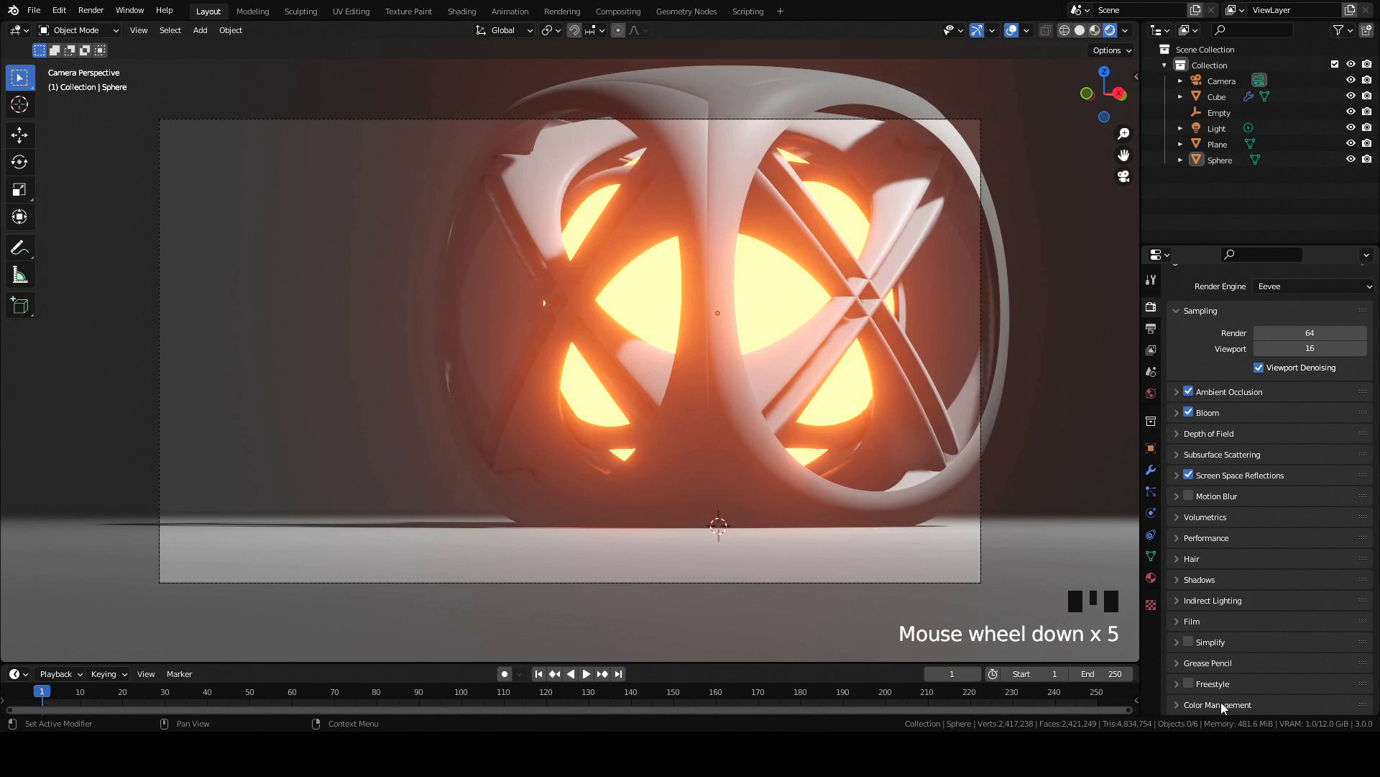
scroll(1251, 642, "down", 4)
left_click(1279, 627)
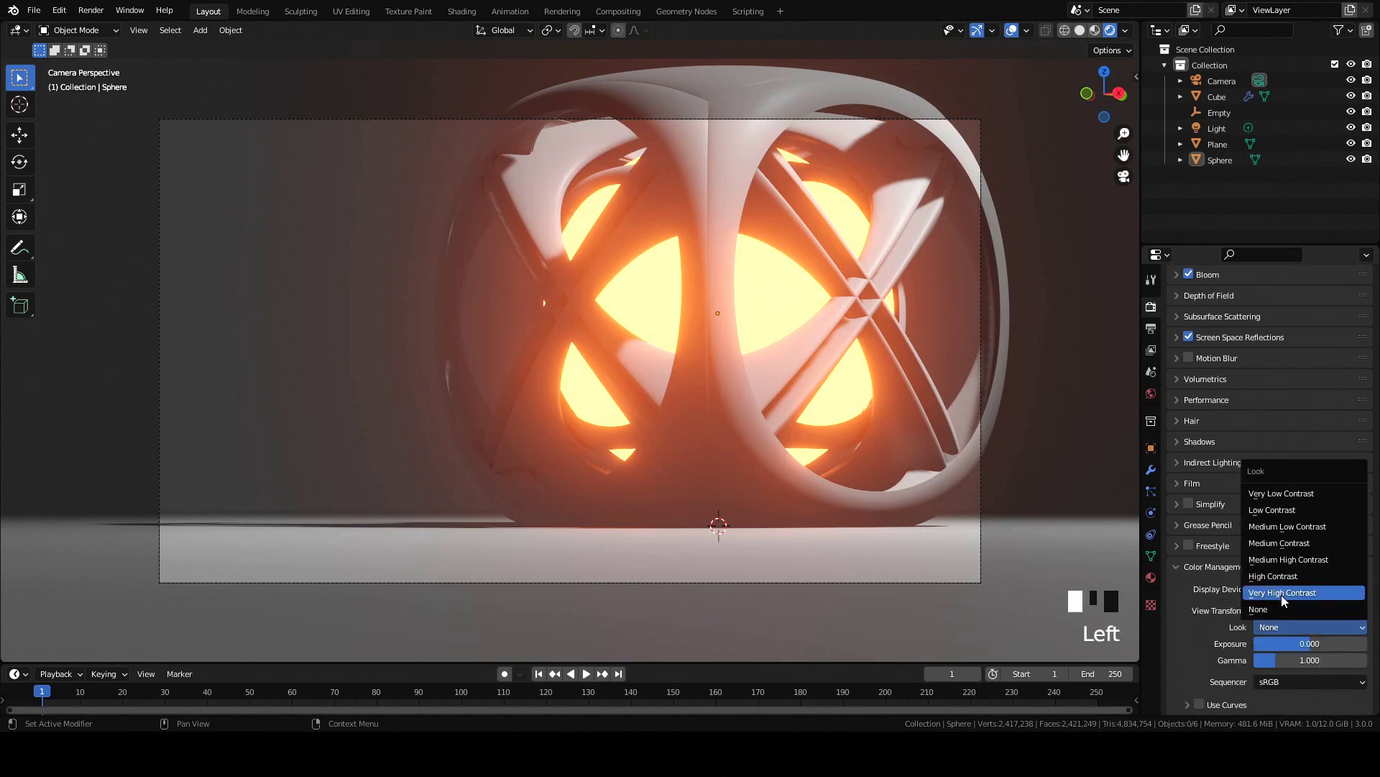
left_click(1282, 594)
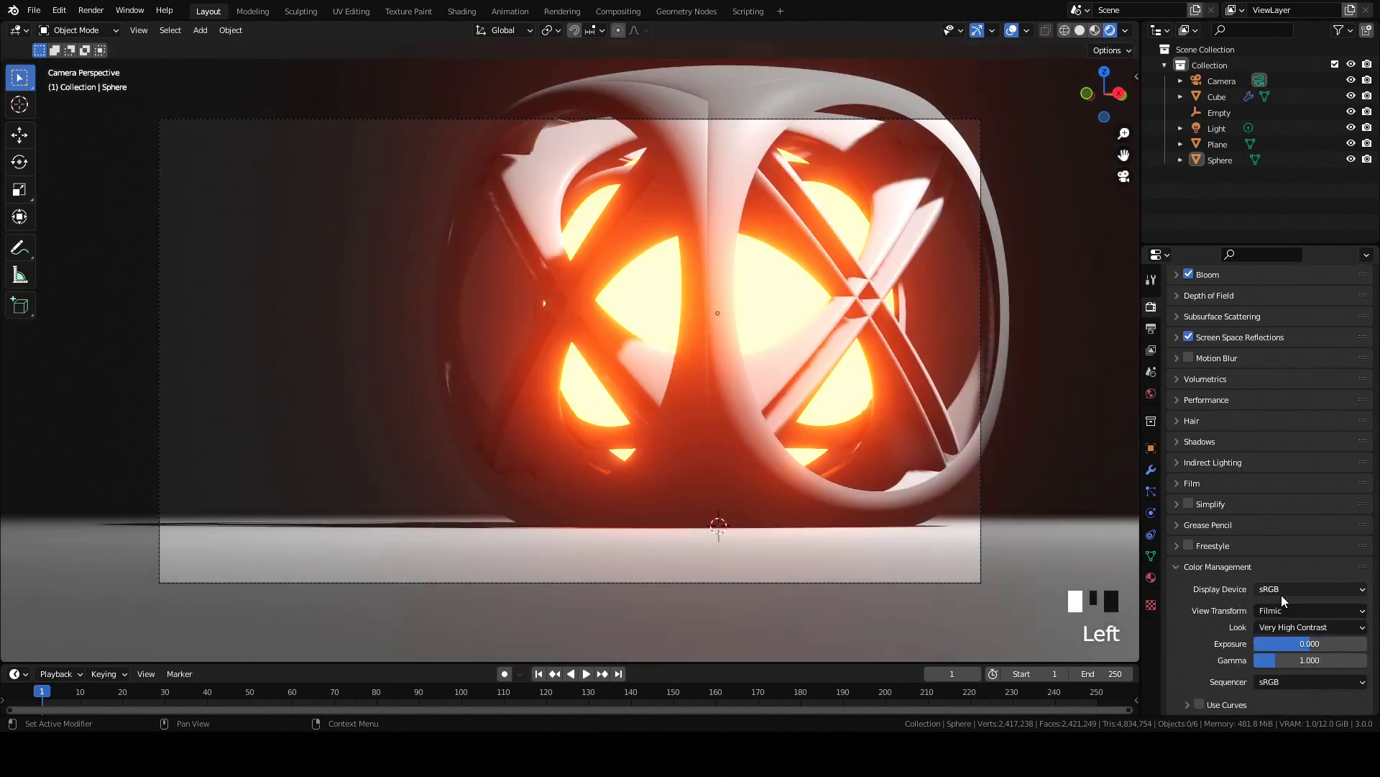
- Darken the world background colour to black
left_click(1151, 393)
left_click(1303, 402)
left_click_drag(1340, 272, 1339, 288)
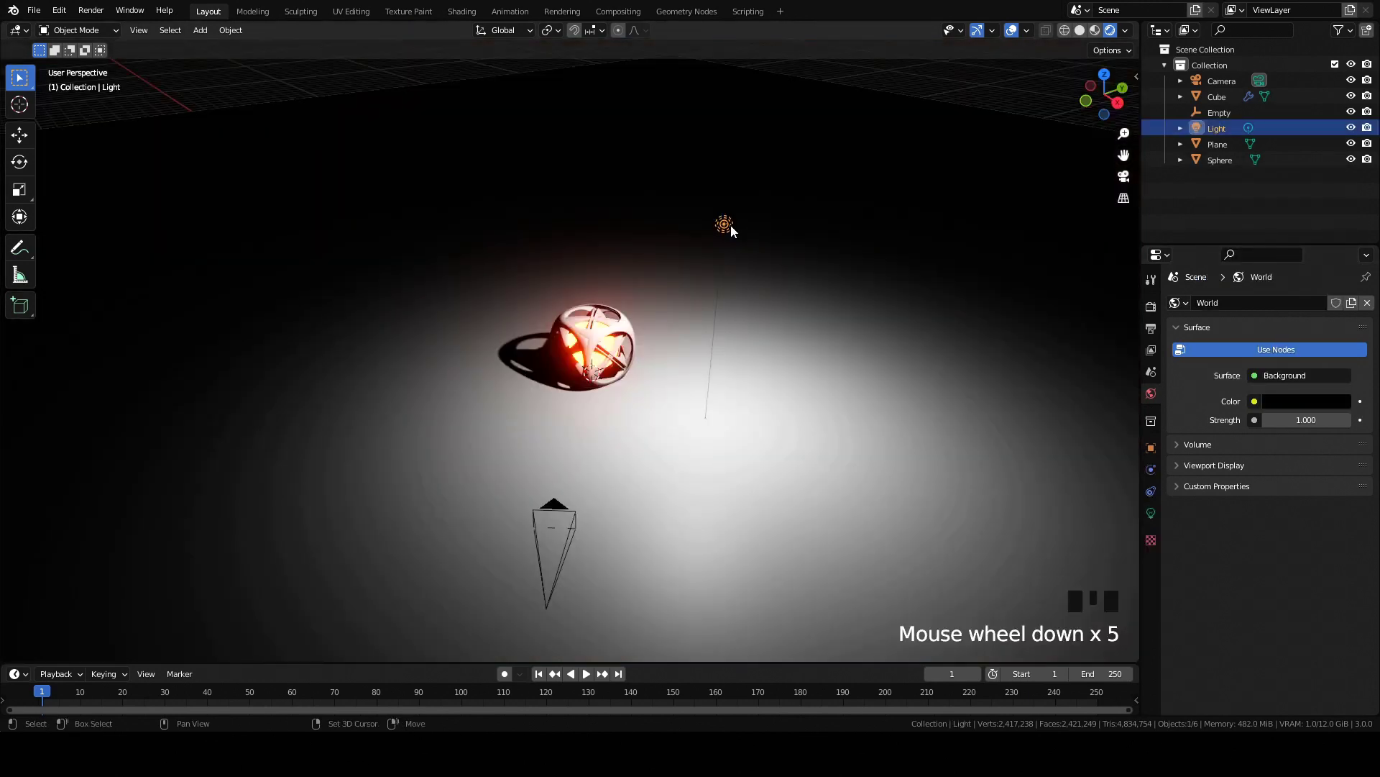
- Duplicate the light and move the copy about -10.4 m along Y to the other side of the cubes
key("shift+d")
right_click(731, 229)
key("g")
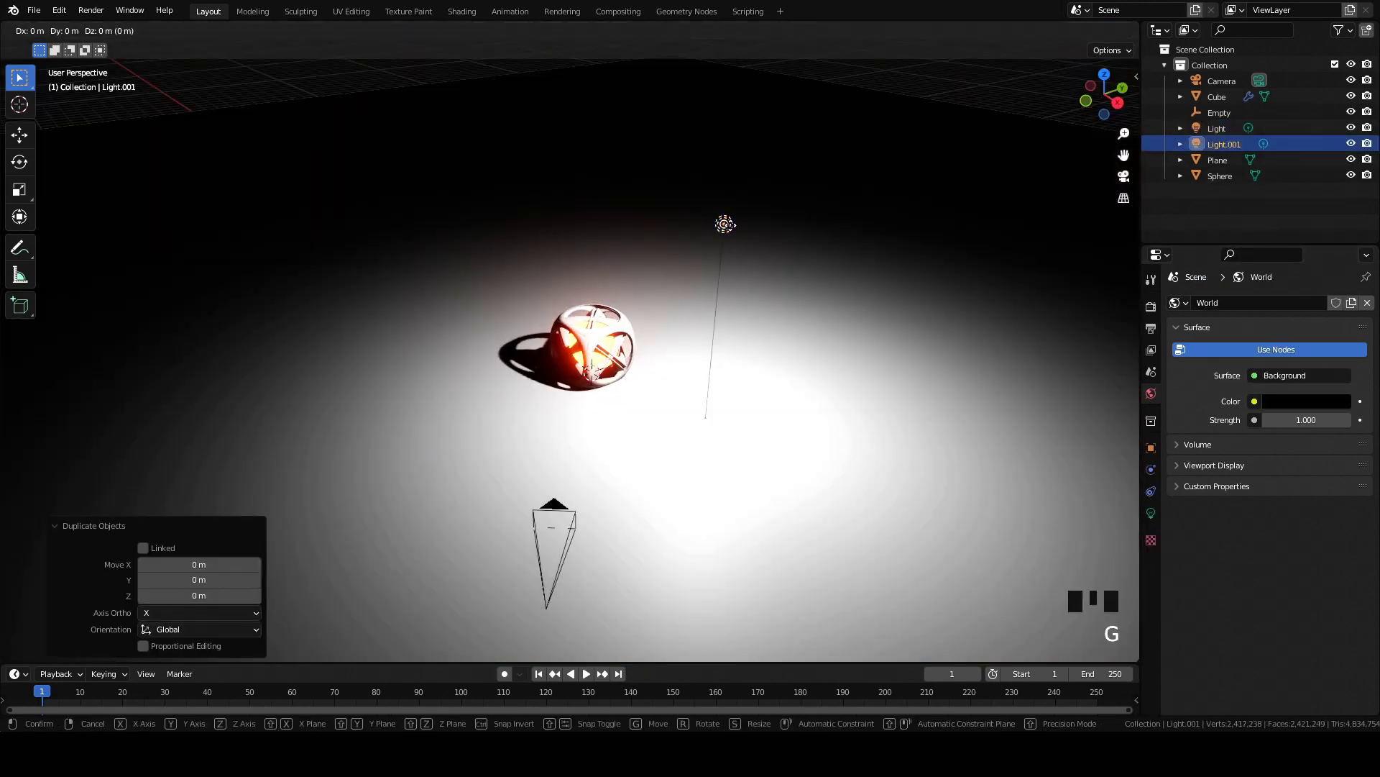
key("y")
left_click(346, 358)
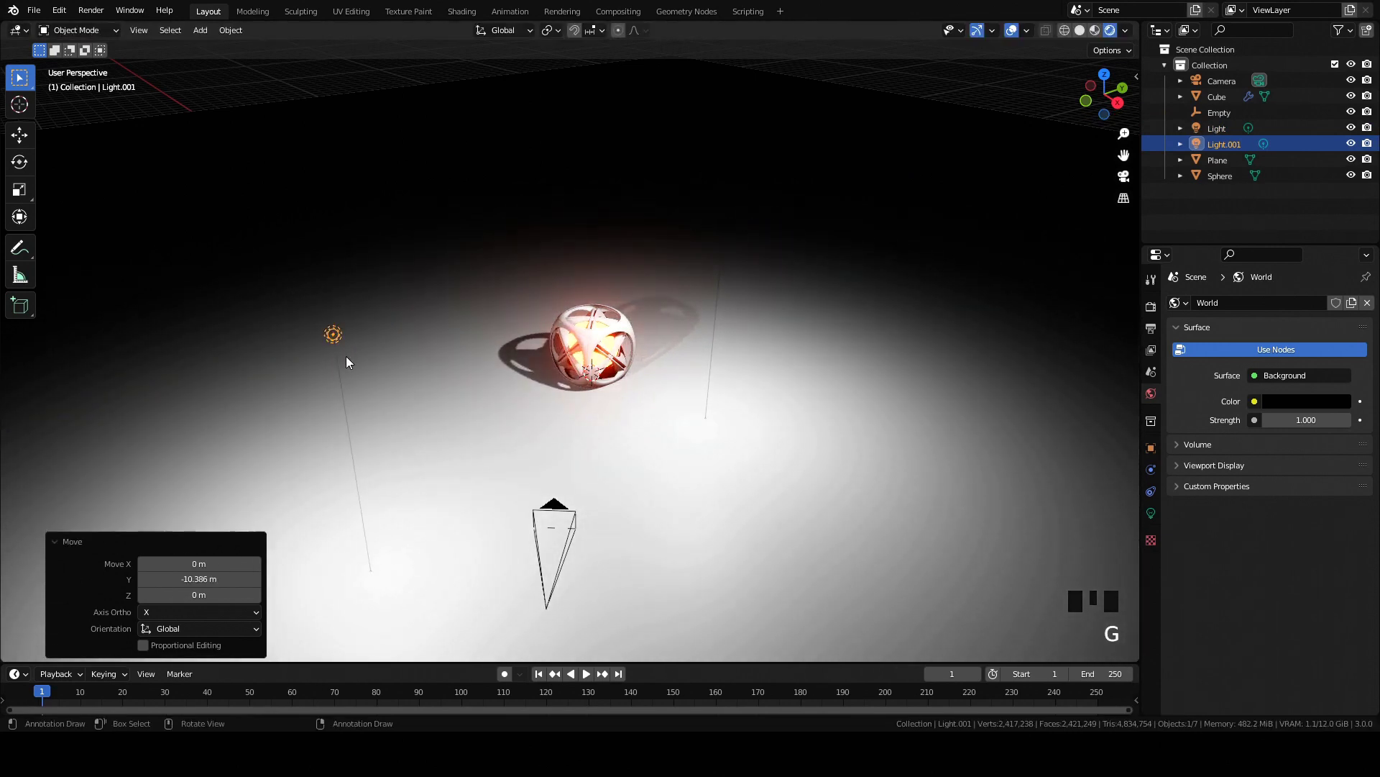
- Shrink the glowing sphere by a factor of about 0.812 and again by about 0.935, and deselect it
left_click(757, 303)
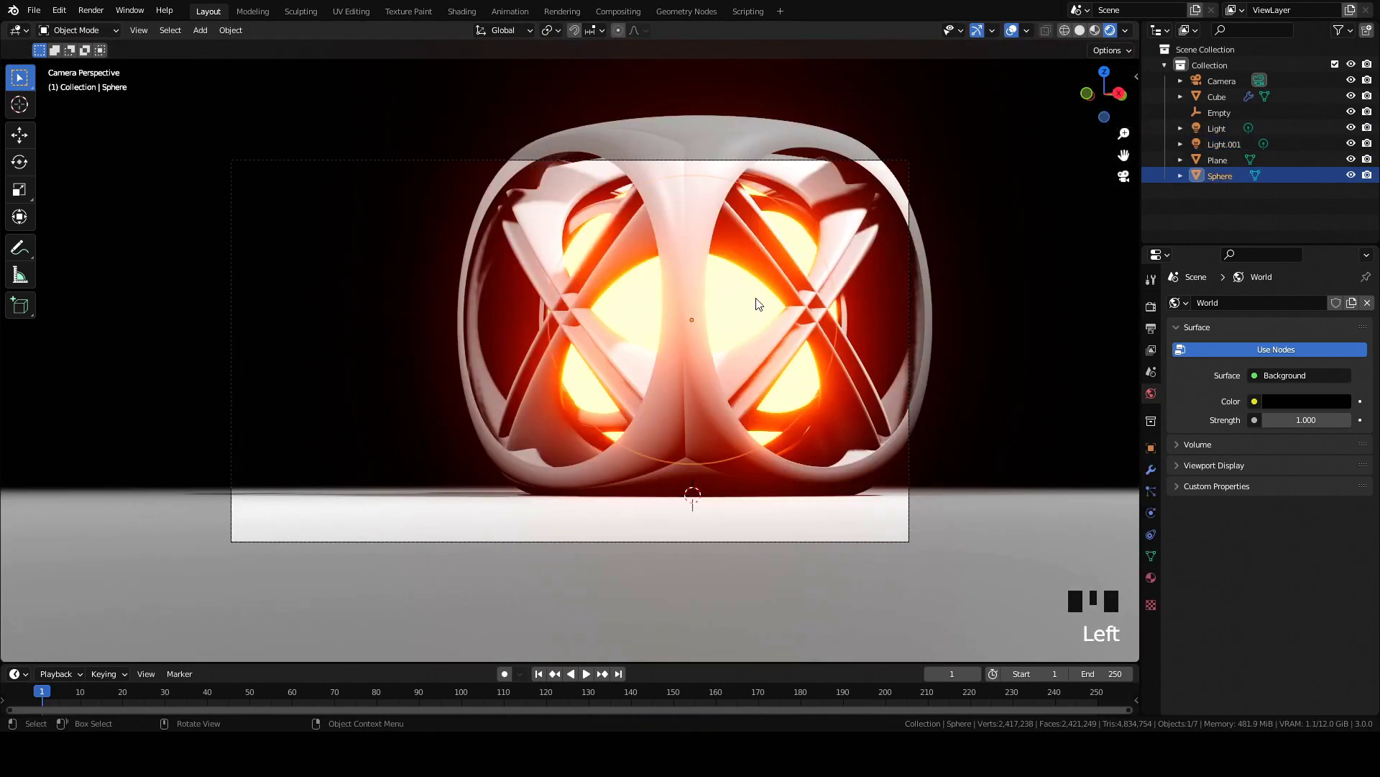
key("s")
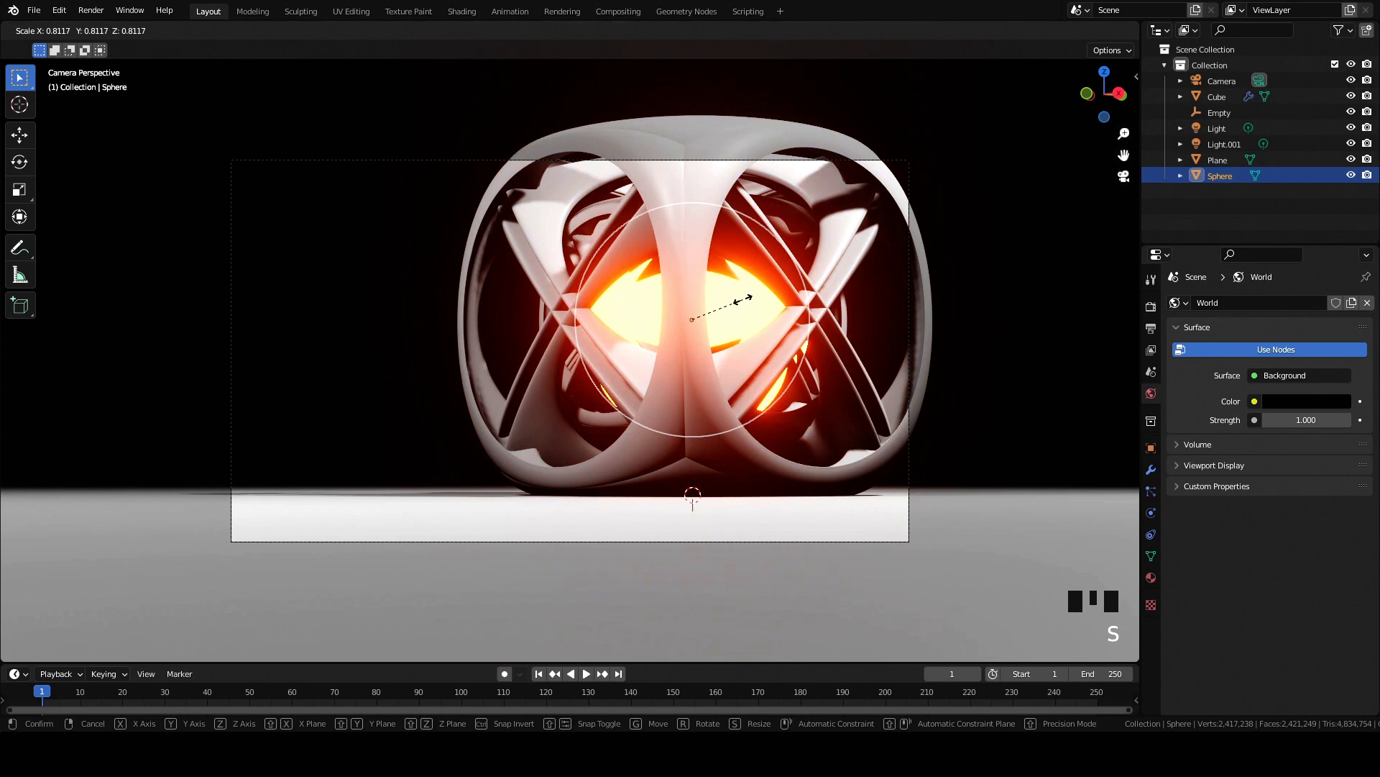
left_click(743, 302)
key("s")
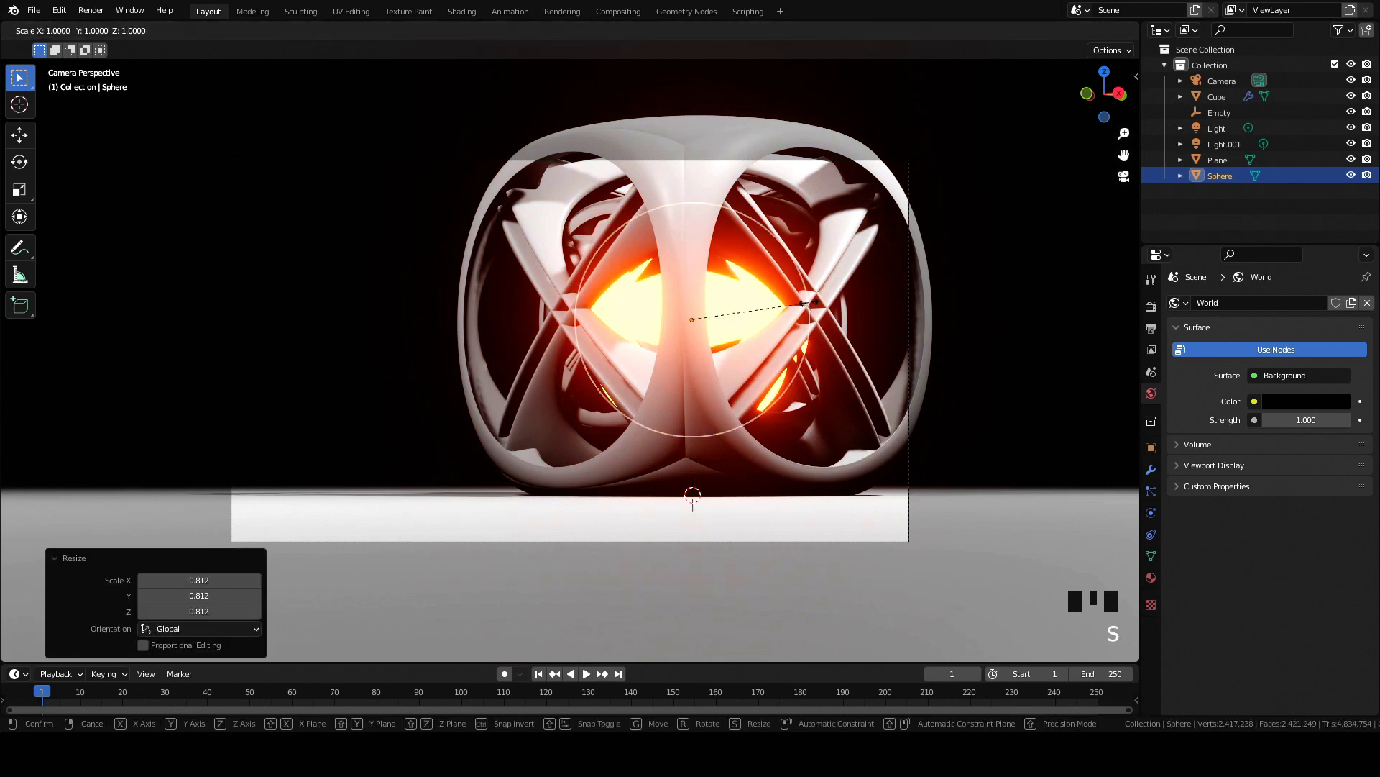
left_click(801, 300)
left_click(999, 270)
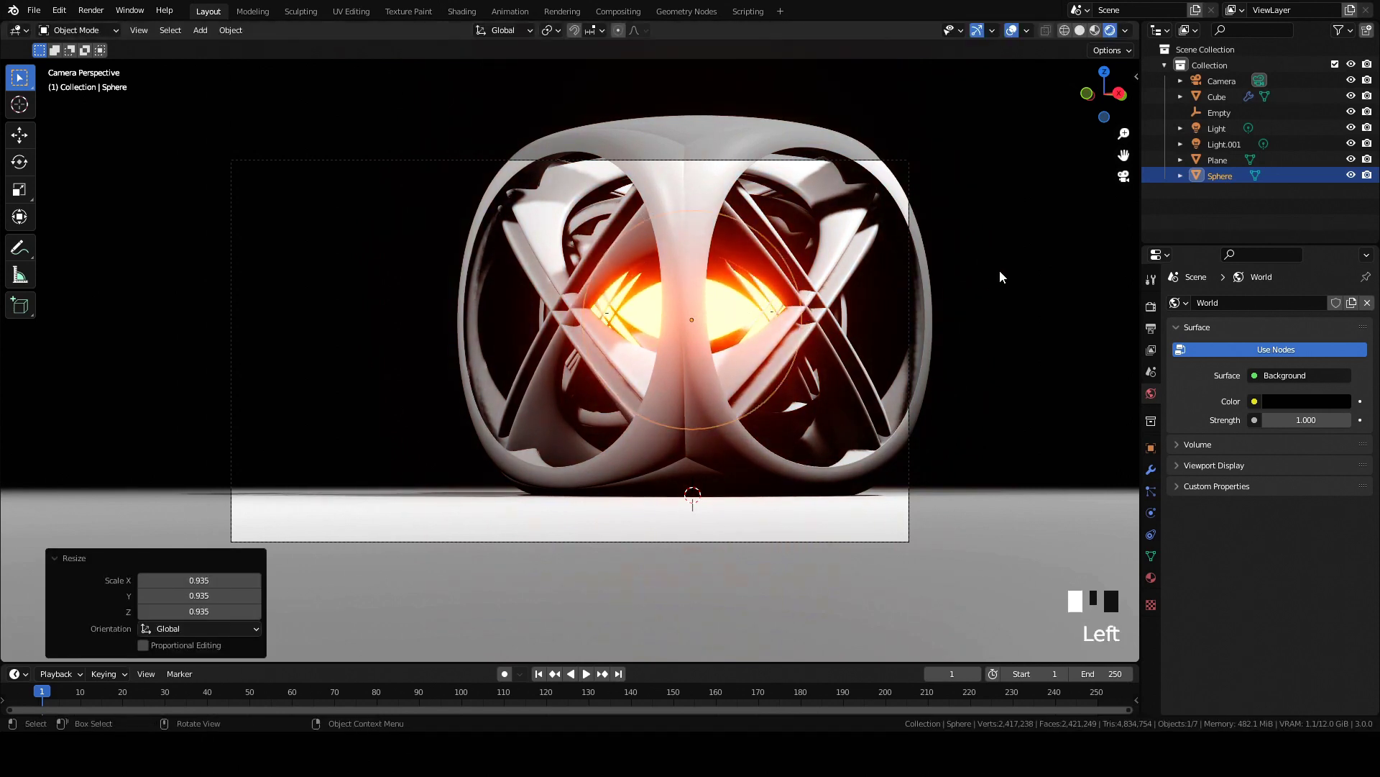
- Try emission strengths of 50 and 100 on the sphere's material
left_click(1151, 575)
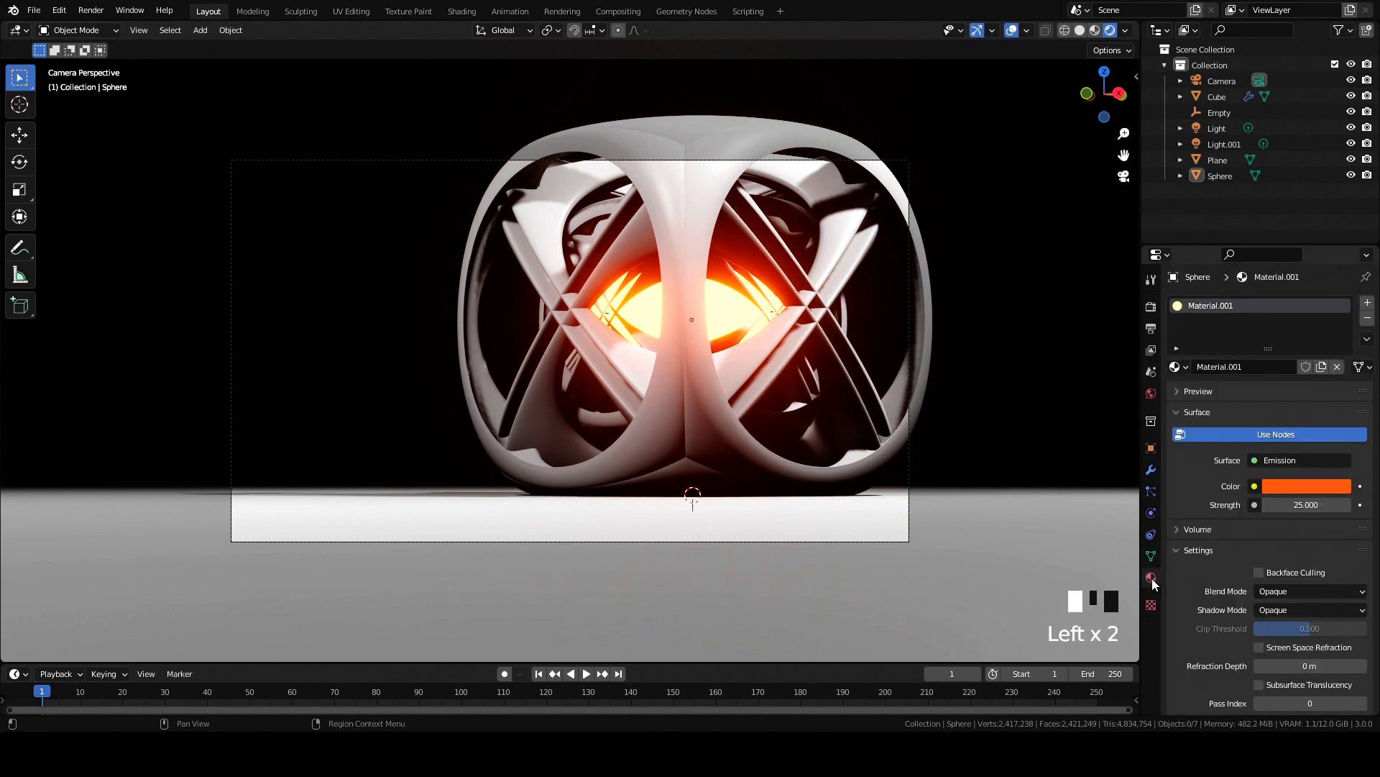
left_click(1317, 503)
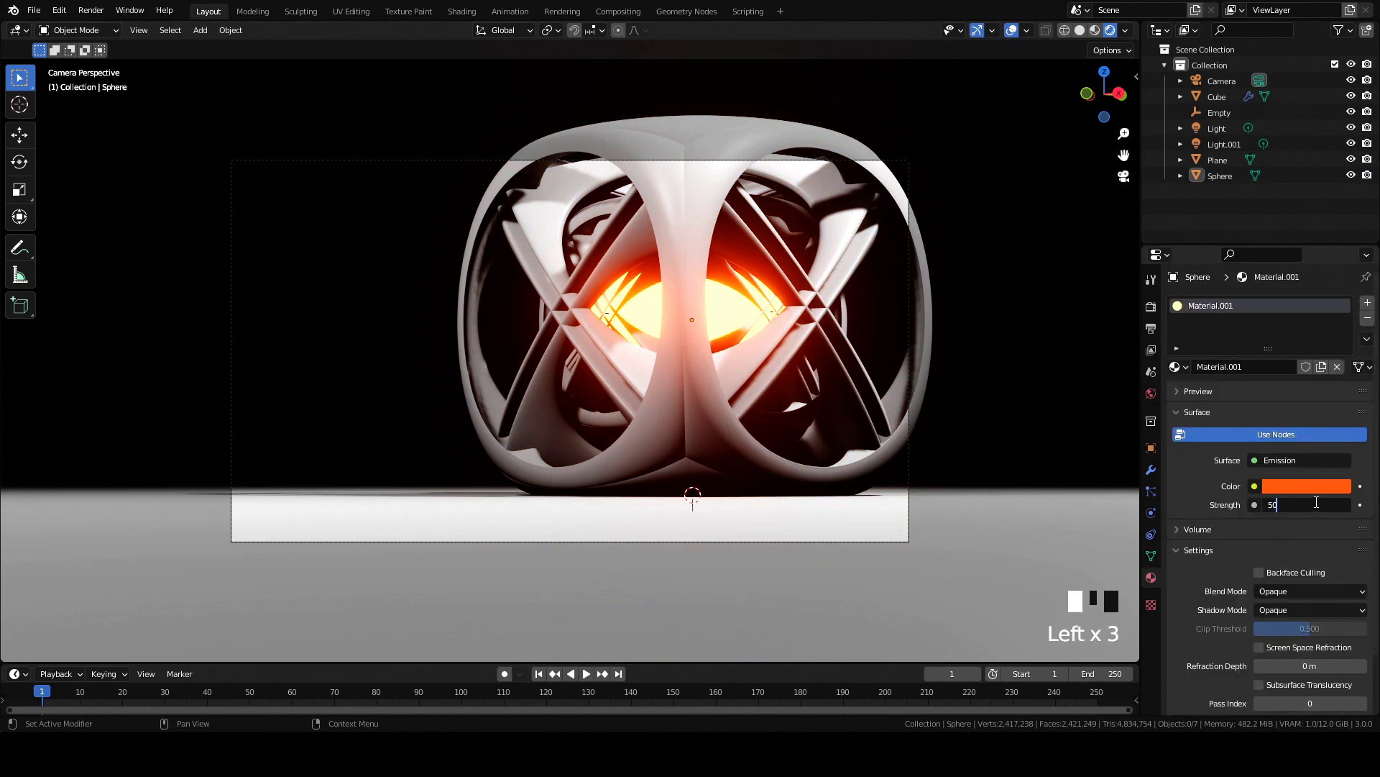
type("50")
key("Return")
left_click(1298, 503)
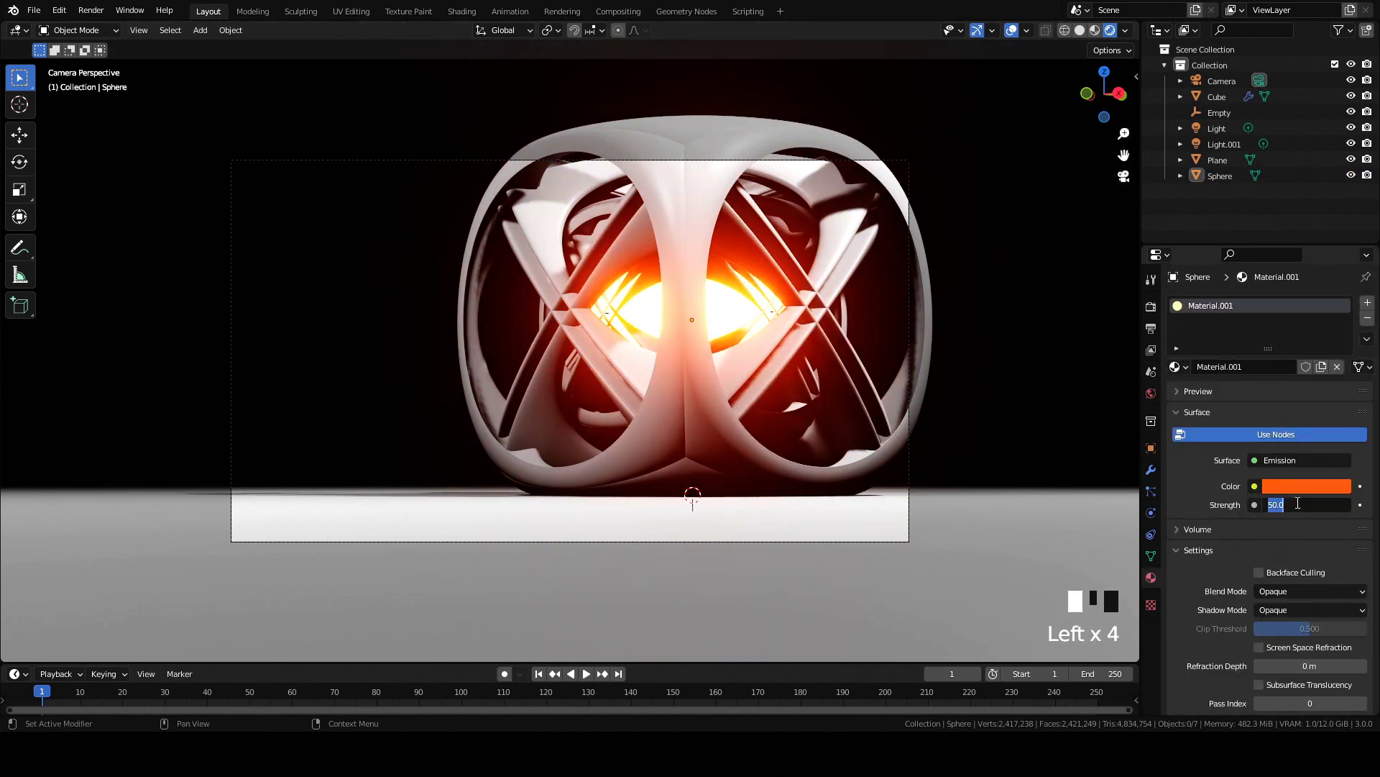
type("100")
key("Return")
- Set the sphere's emission strength to 75 and then to 65, and save the file
left_click(1313, 506)
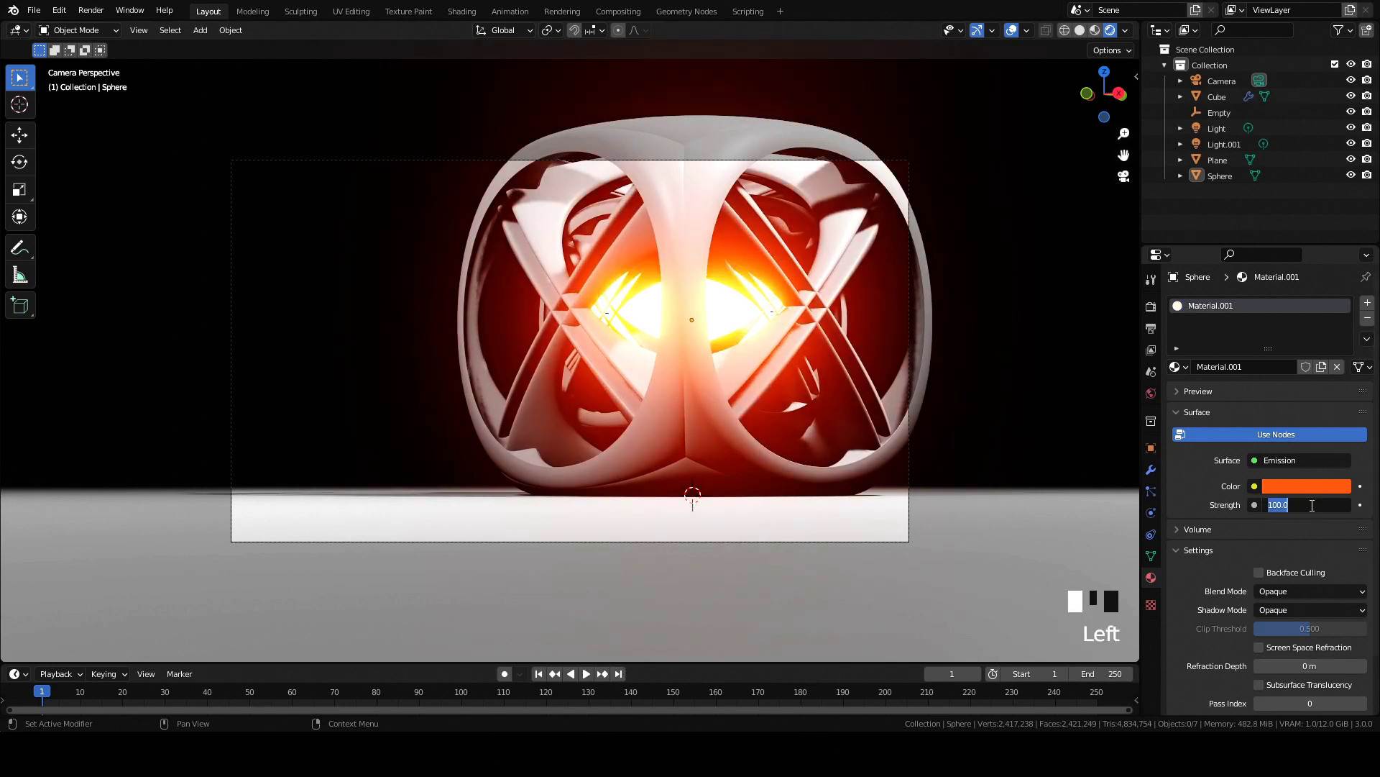
type("75")
key("Return")
left_click(1315, 503)
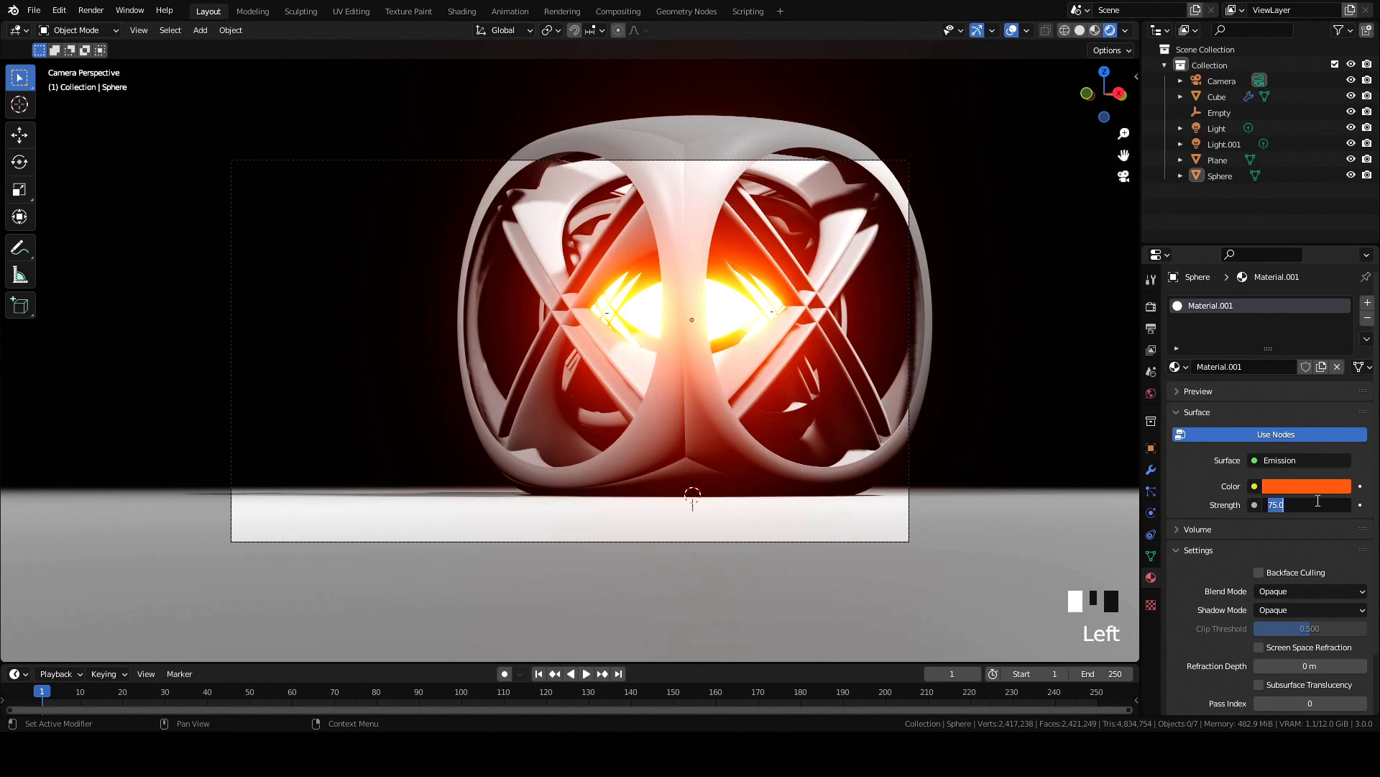
key("Return")
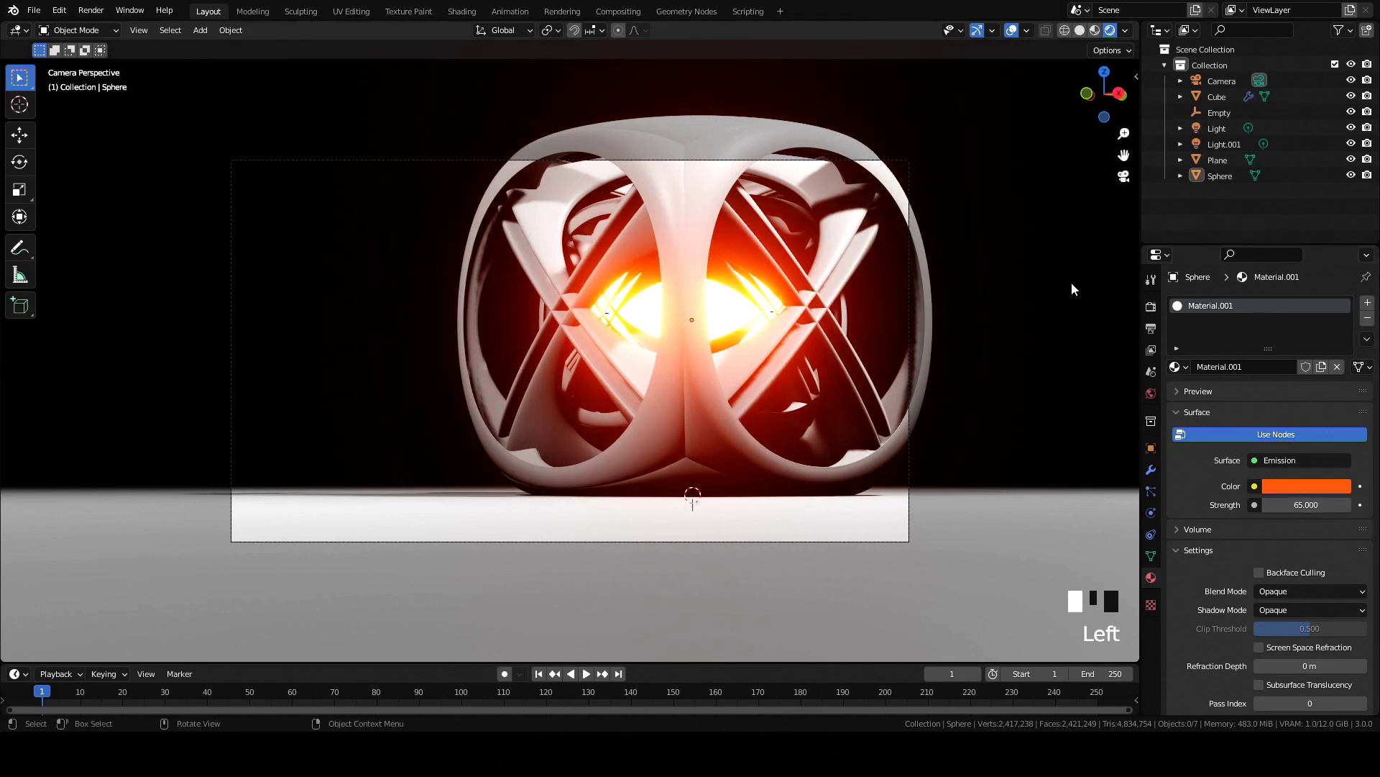
key("ctrl+s")
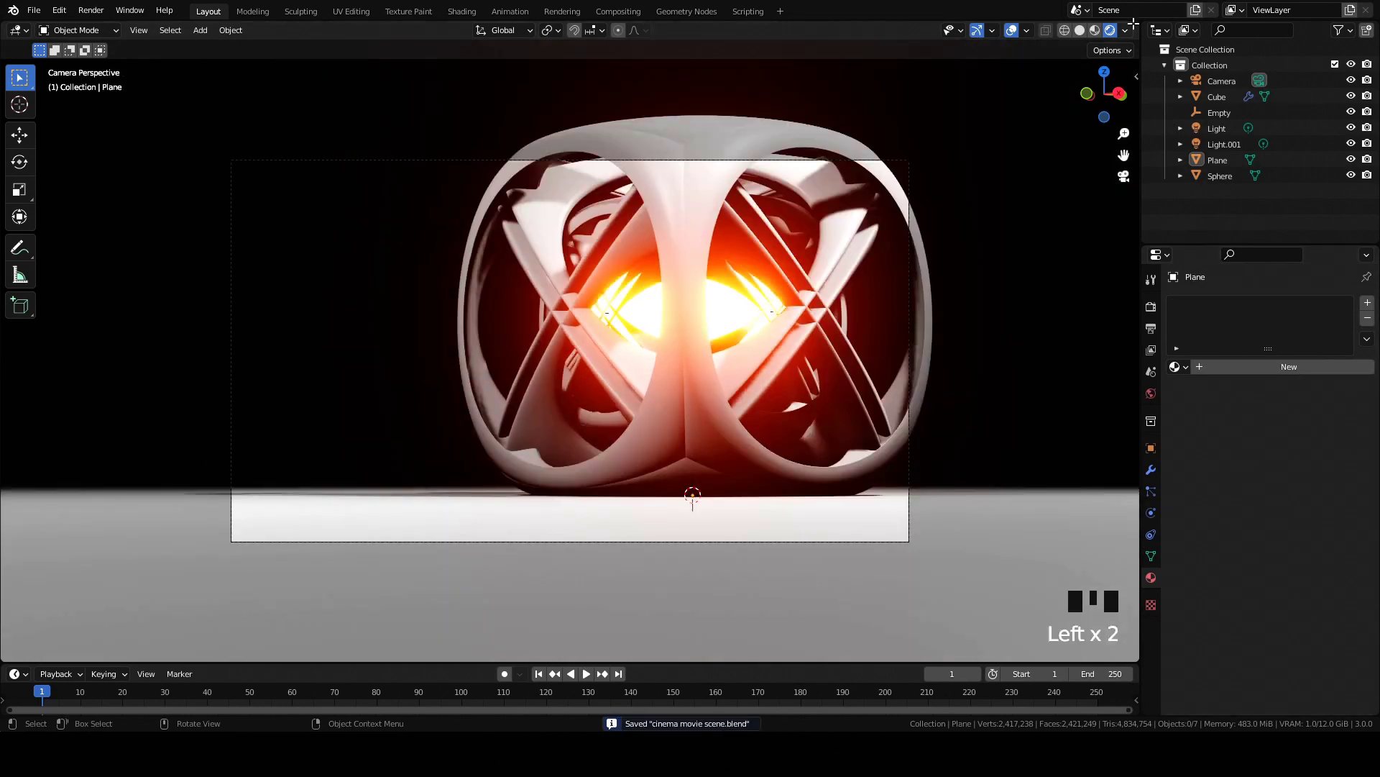
- Split the 3D viewport in two, turn one half into a Shader Editor and hide its sidebar
left_click_drag(1138, 26, 564, 29)
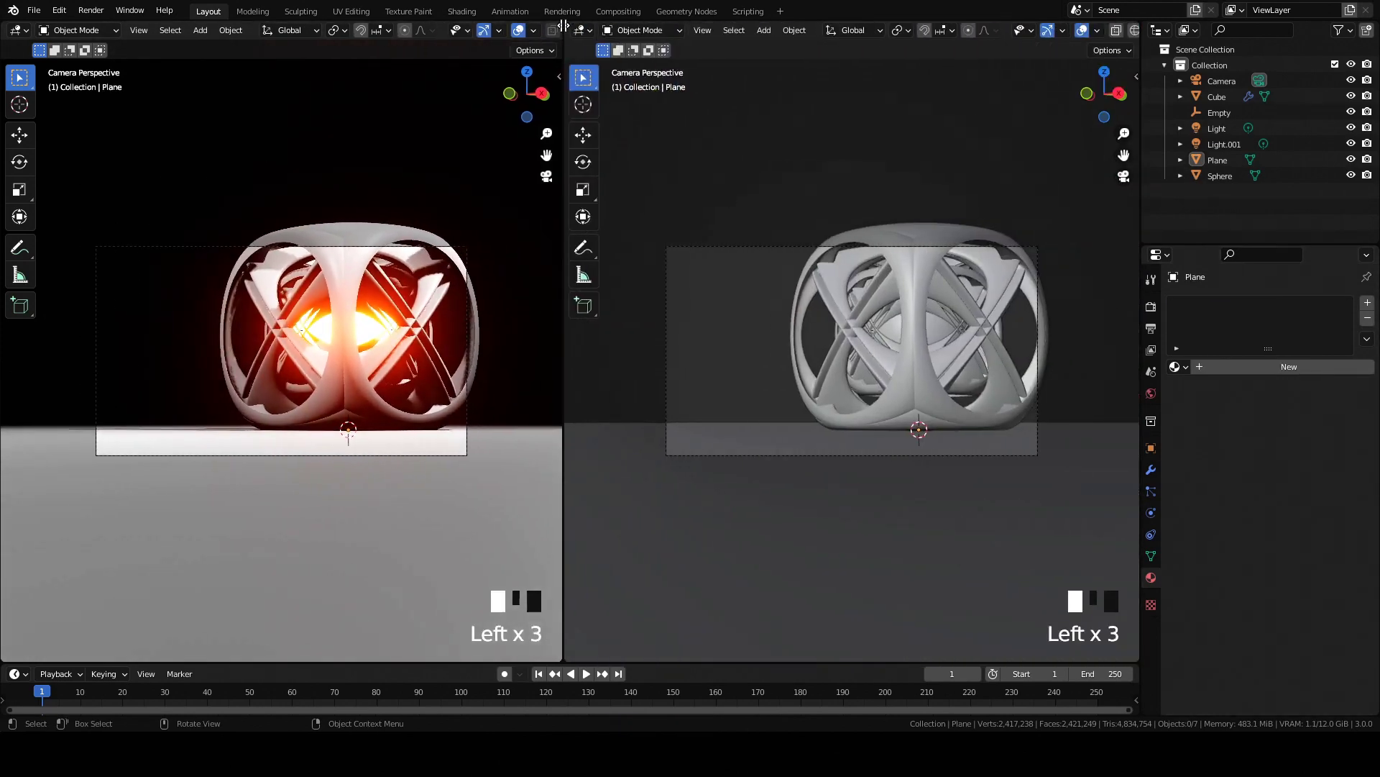
left_click(582, 30)
left_click(611, 171)
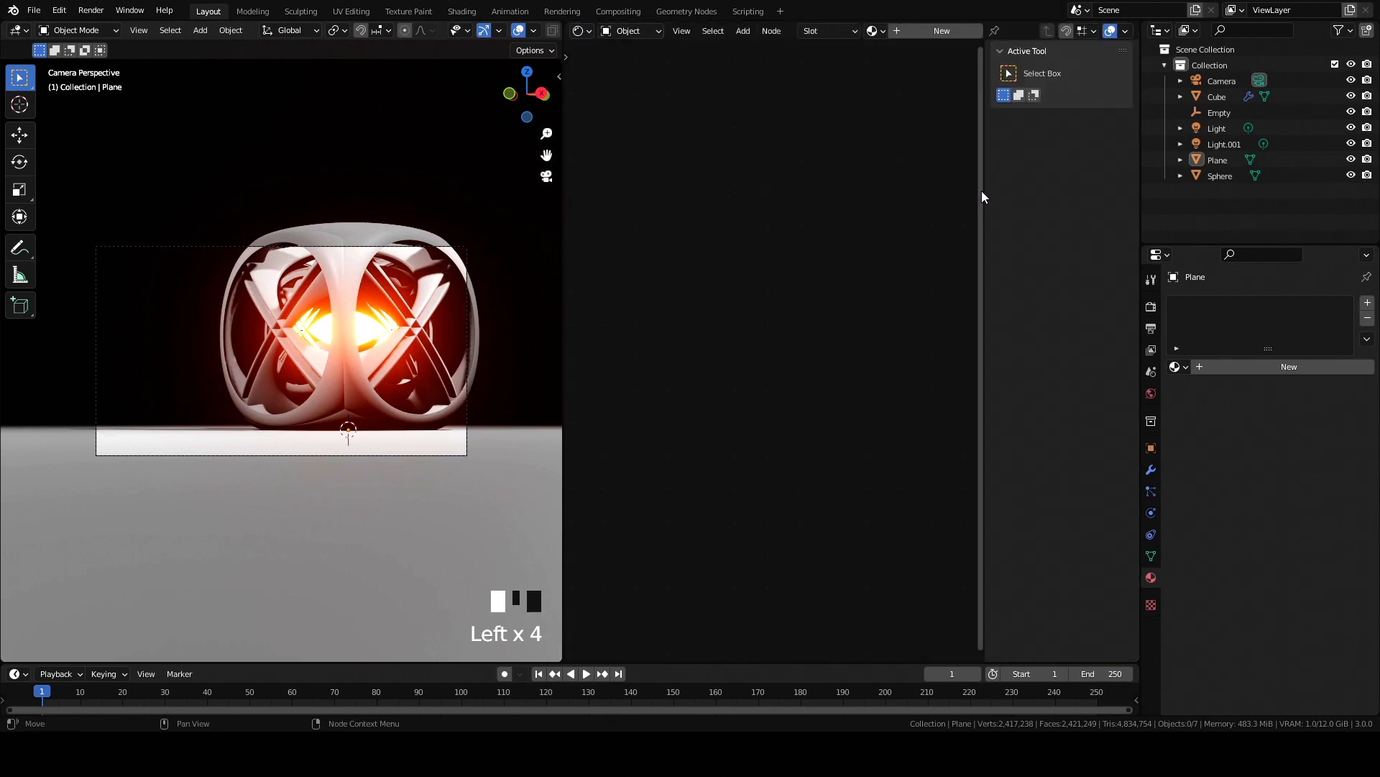
left_click_drag(981, 196, 1174, 196)
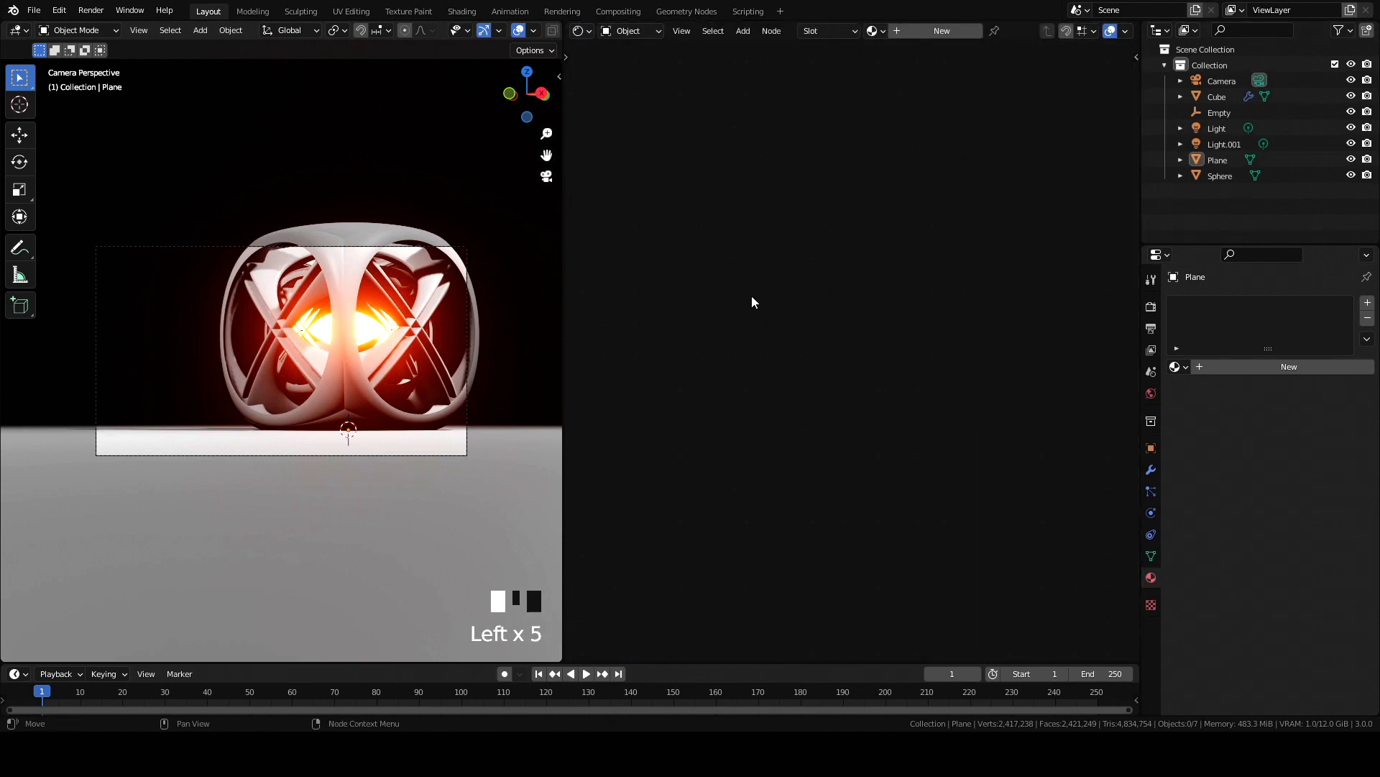
- Create a new material for the ground plane with Metallic 1.000, and set Metallic to 1.000 on the cubes' material
left_click(377, 482)
left_click(940, 33)
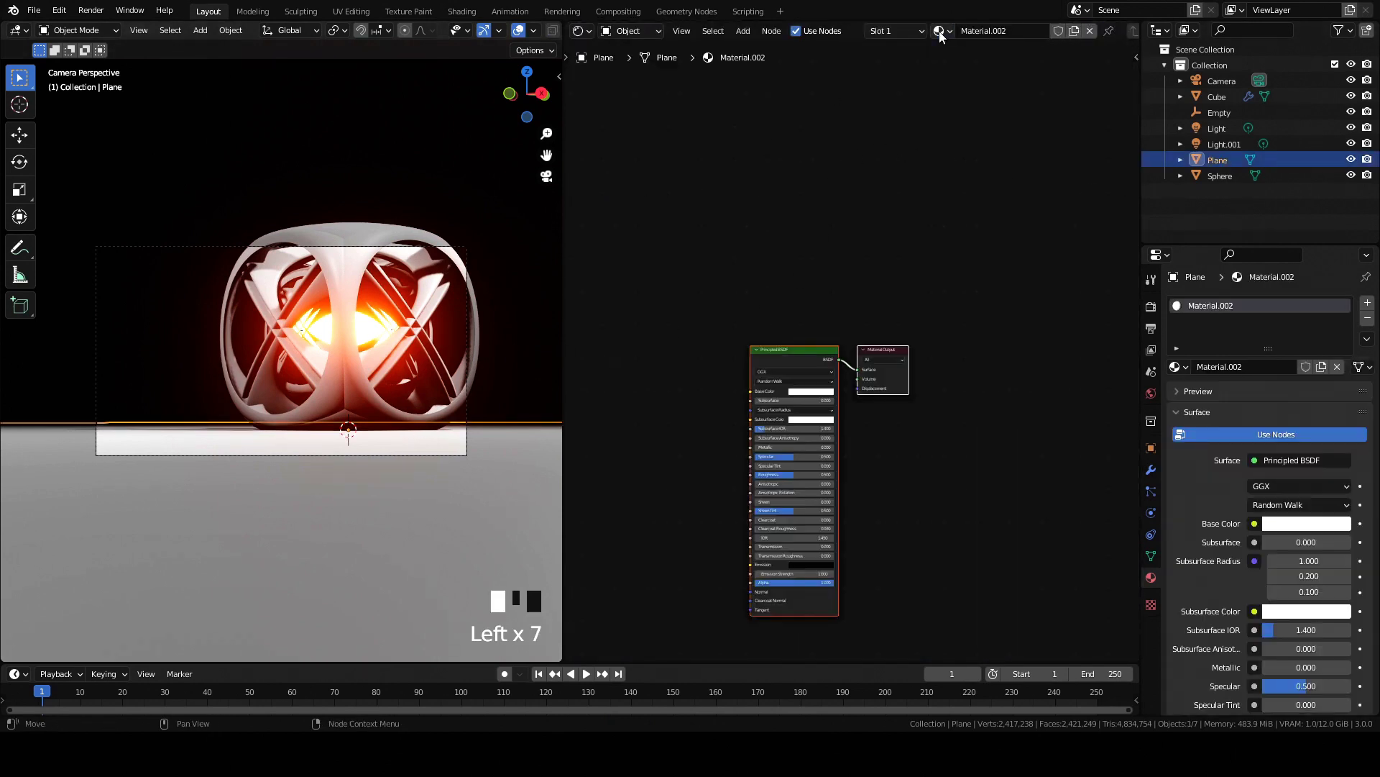
middle_click_drag(851, 299, 944, 130)
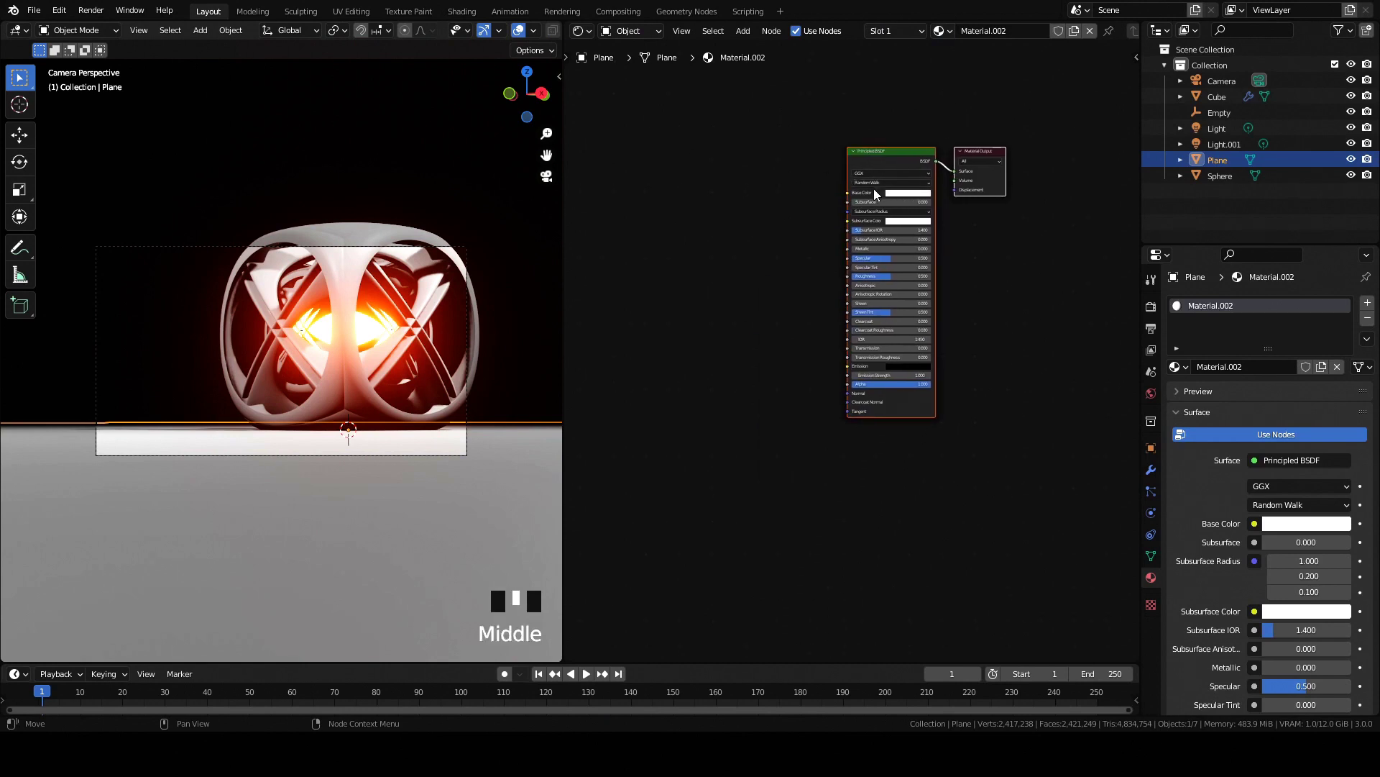
scroll(876, 209, "up", 7)
left_click_drag(859, 175, 934, 175)
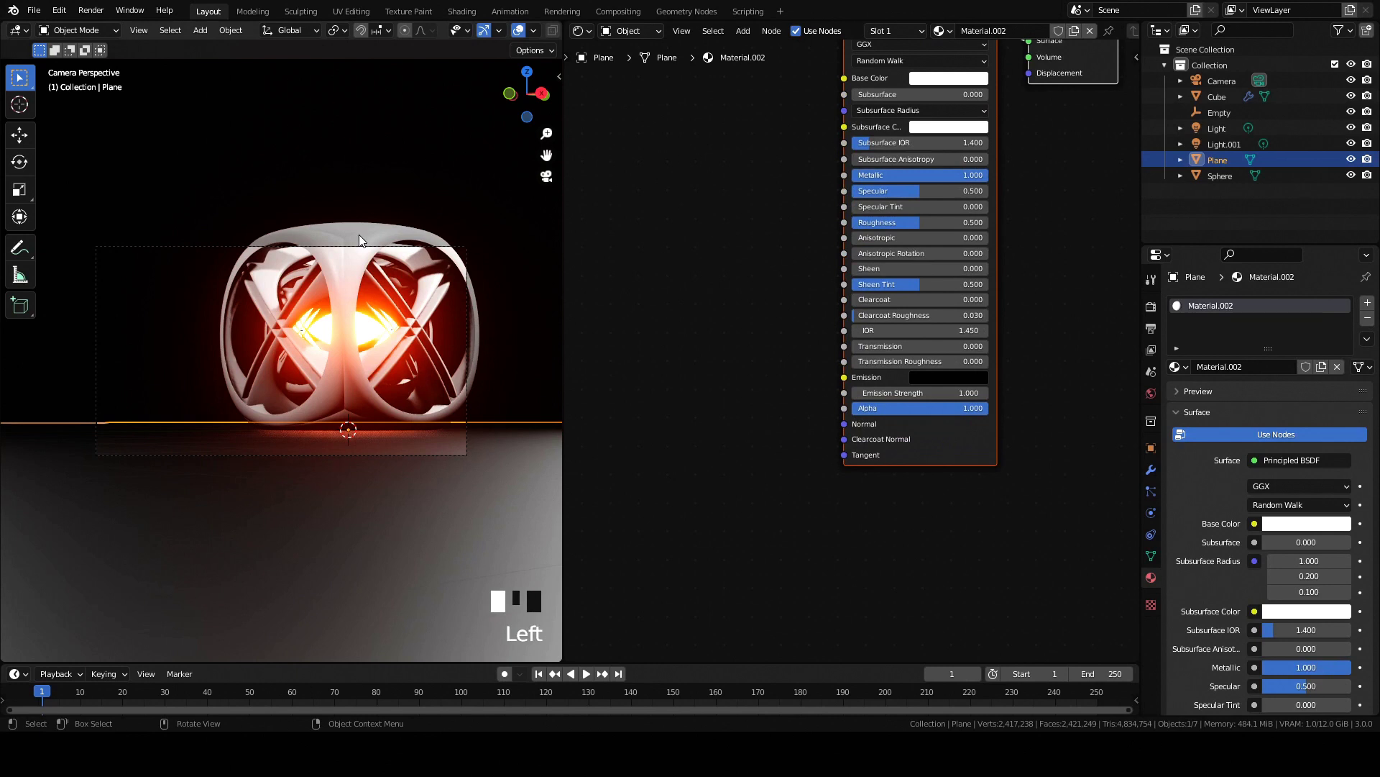
left_click(360, 240)
left_click_drag(867, 174, 991, 180)
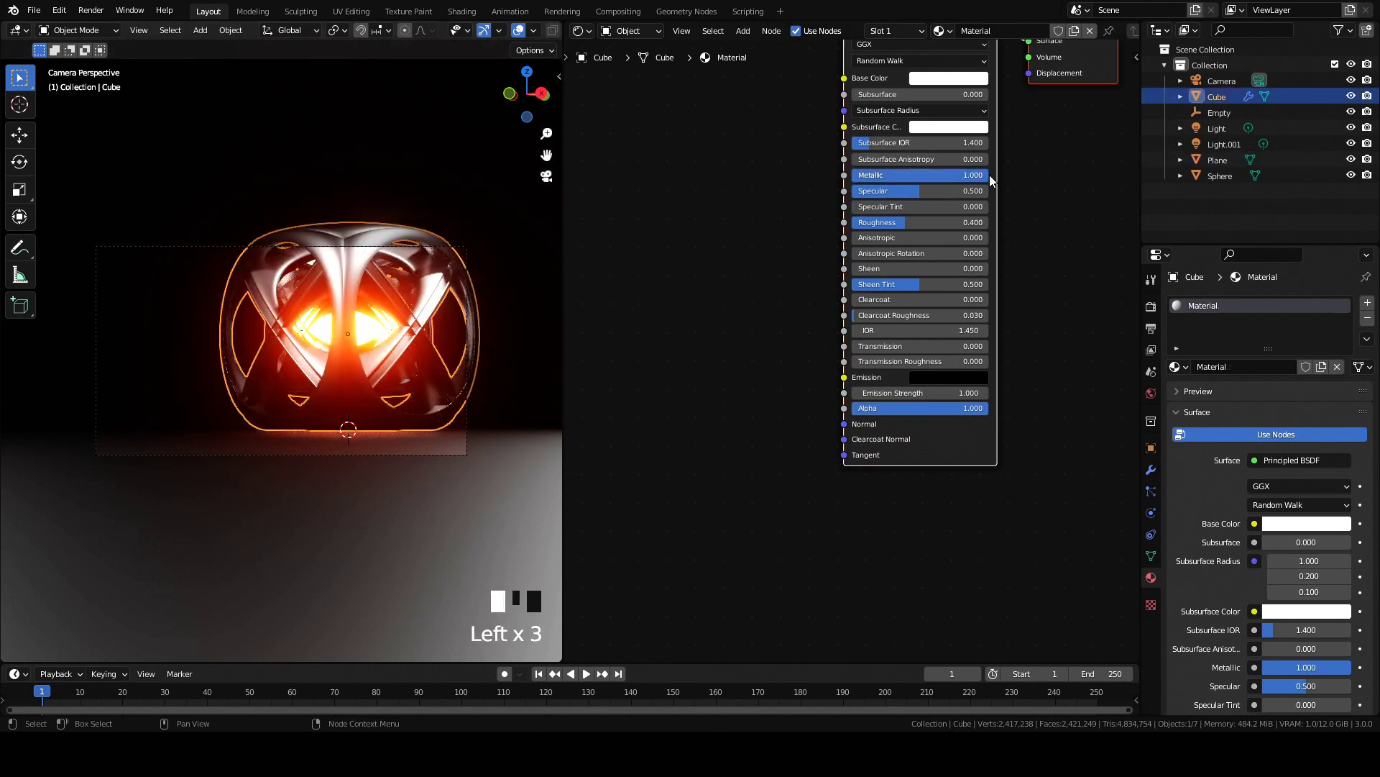
- Add an Image Texture node to the cubes' material, with Mapping and Texture Coordinate nodes attached to it
middle_click_drag(741, 169, 865, 234)
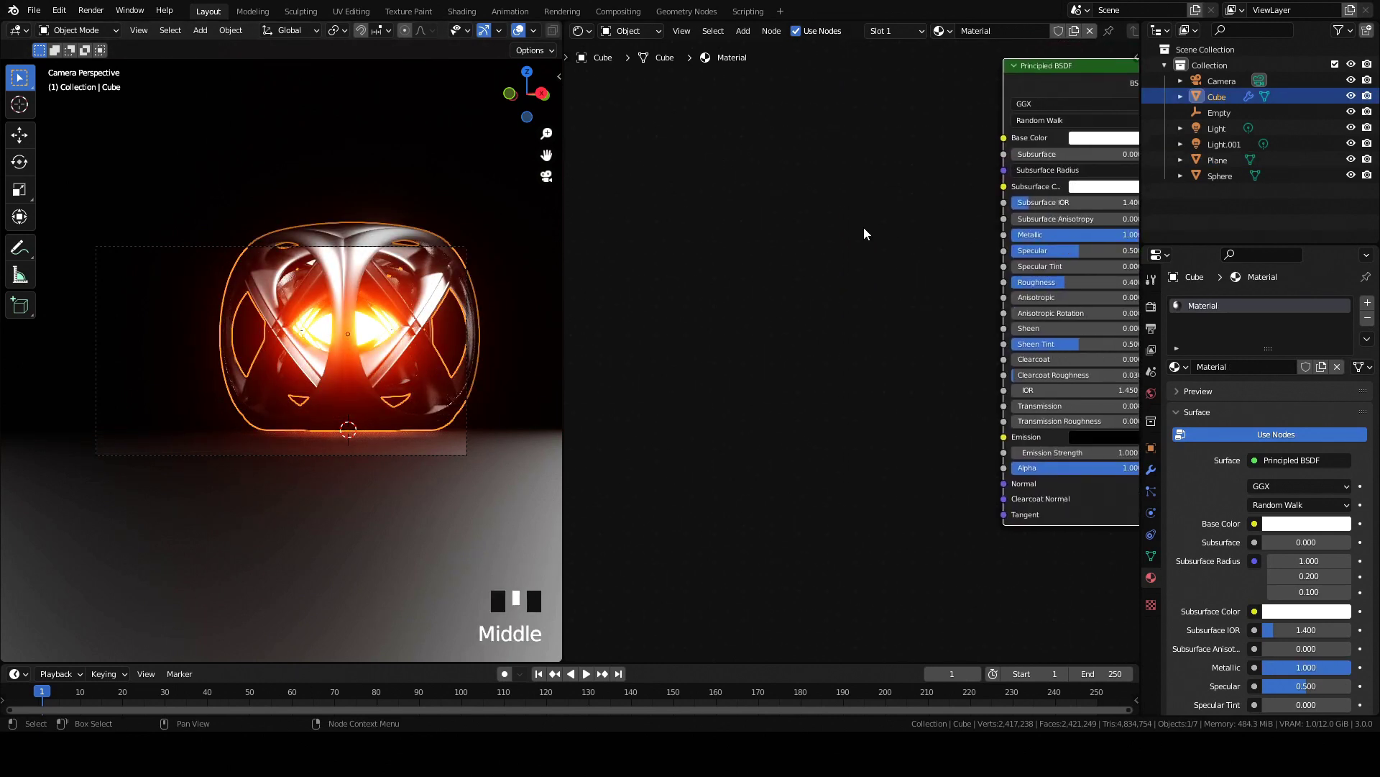
key("shift+a")
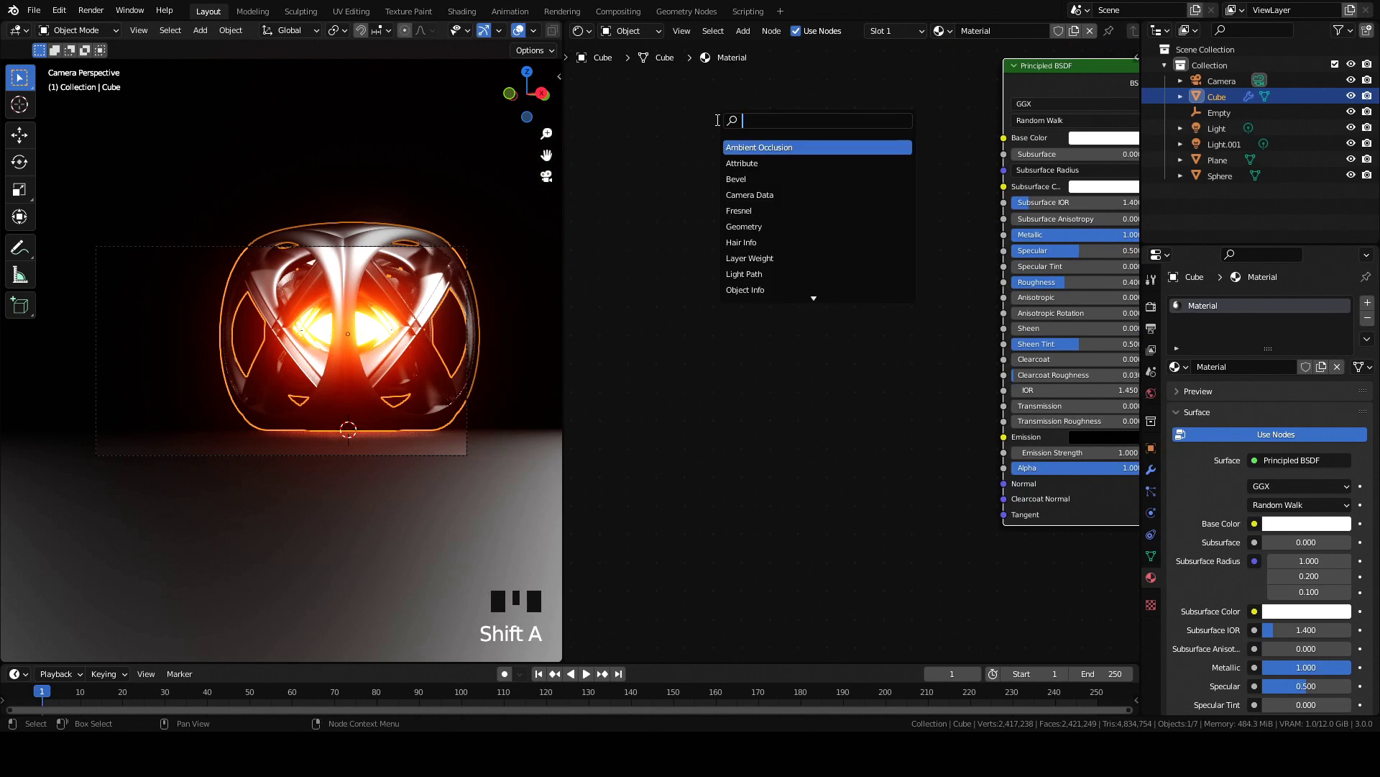
type("im")
left_click(743, 152)
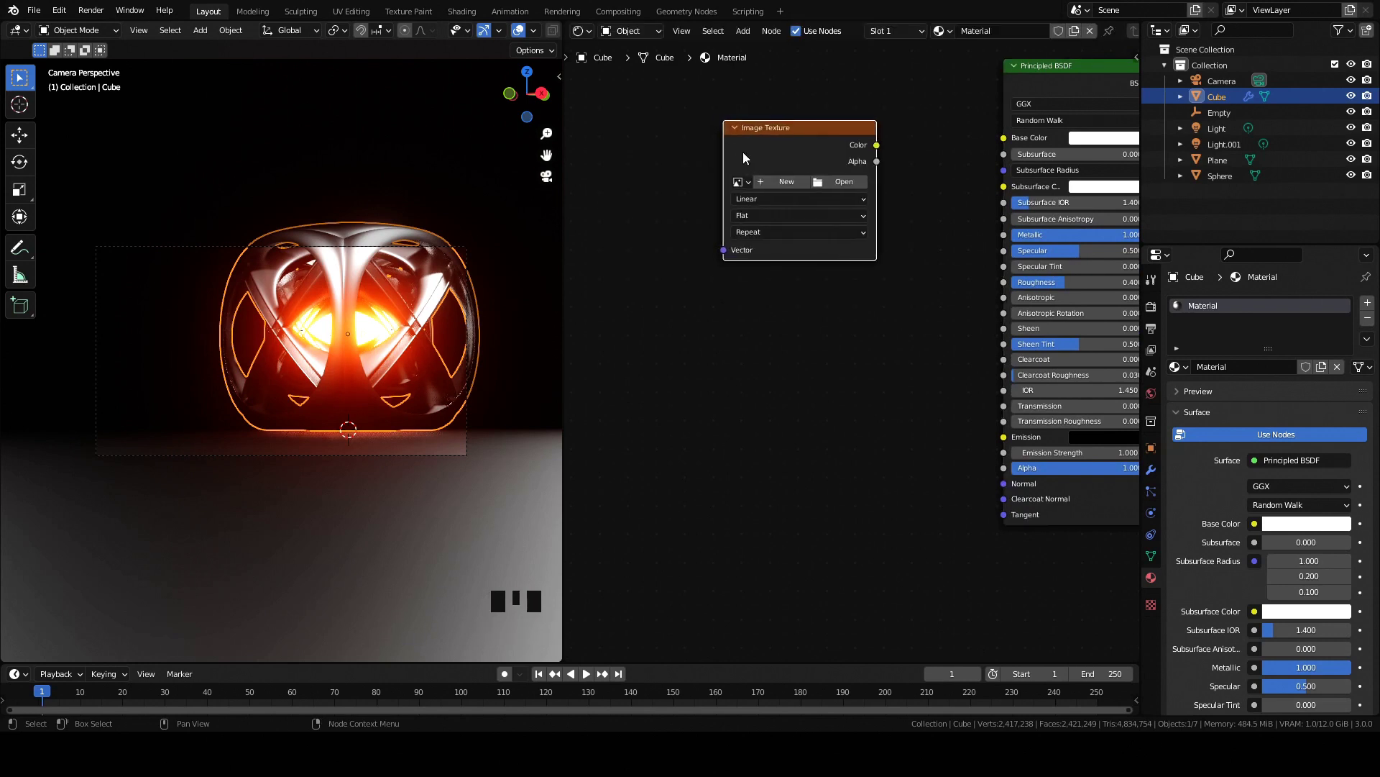
key("ctrl+t")
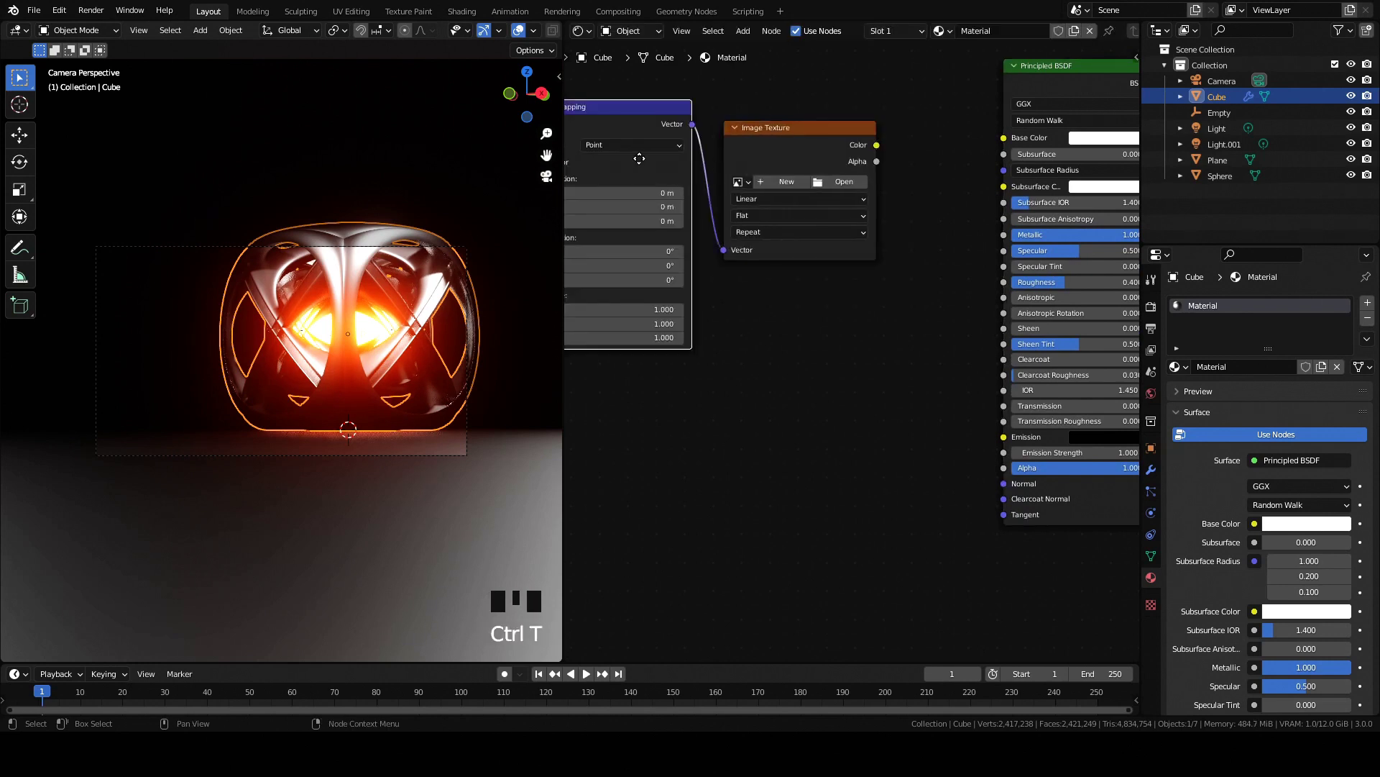
- Feed Object coordinates into the Mapping node and load the JS-Classic PNG into the Image Texture node
middle_click_drag(612, 172, 825, 159)
left_click(708, 182)
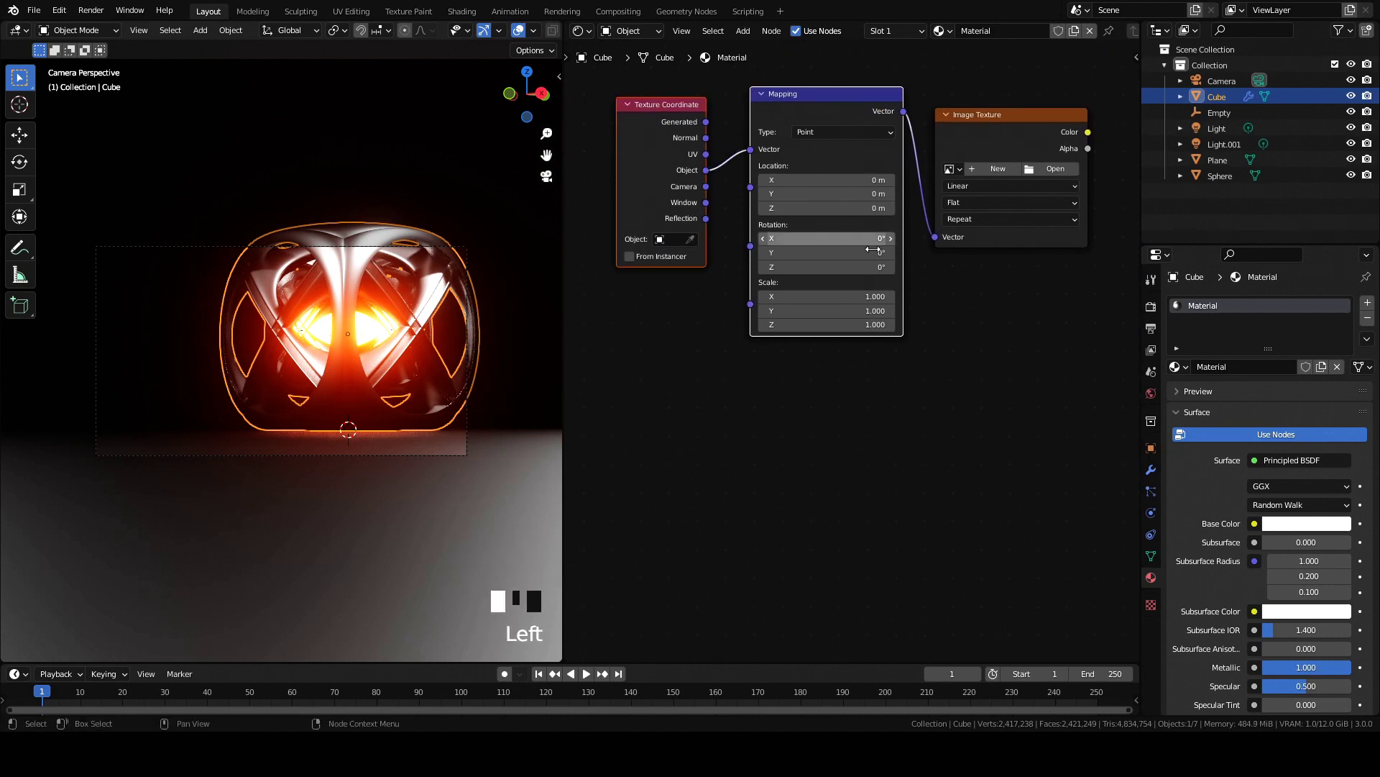
middle_click_drag(1028, 183, 845, 188)
left_click(854, 178)
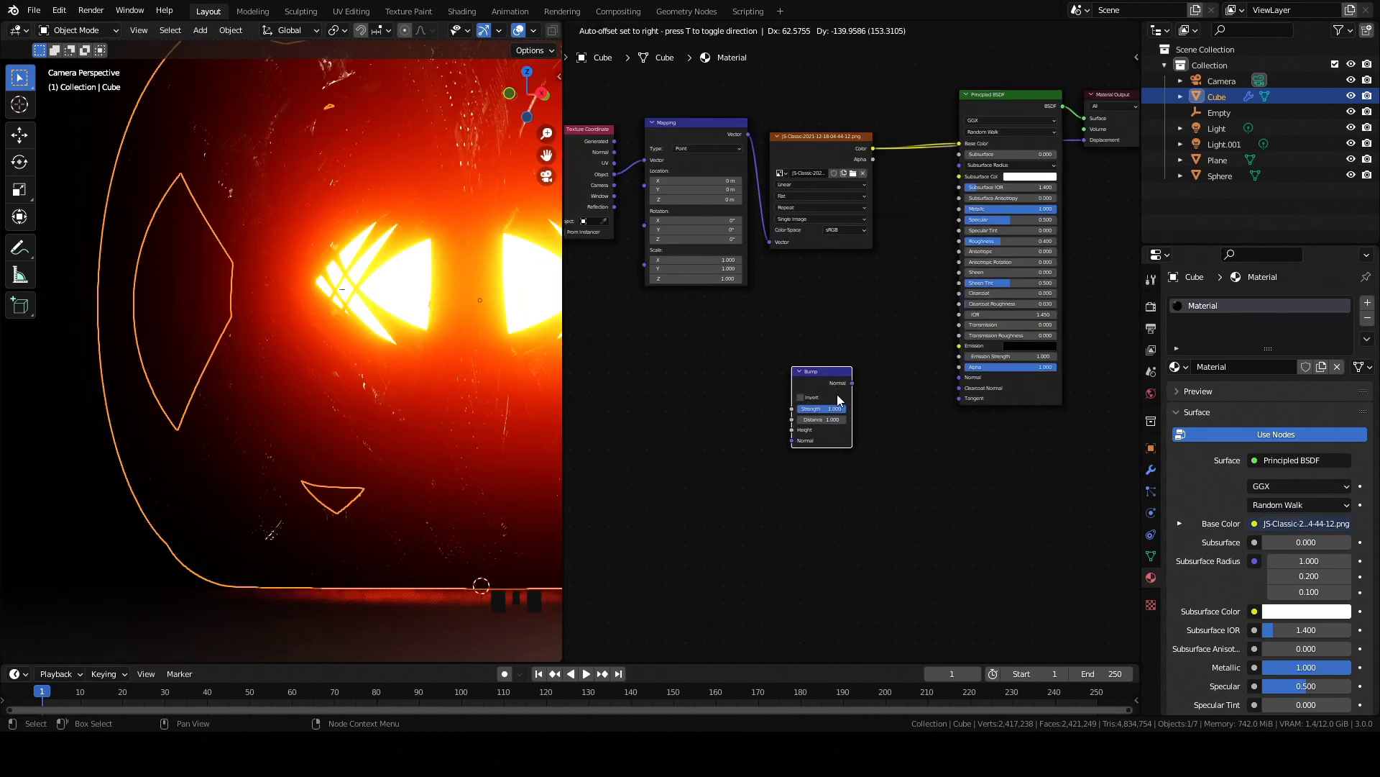
- Connect the Bump node to the cube shader's Normal input and feed its Height from a new ColorRamp node
left_click_drag(853, 384, 939, 376)
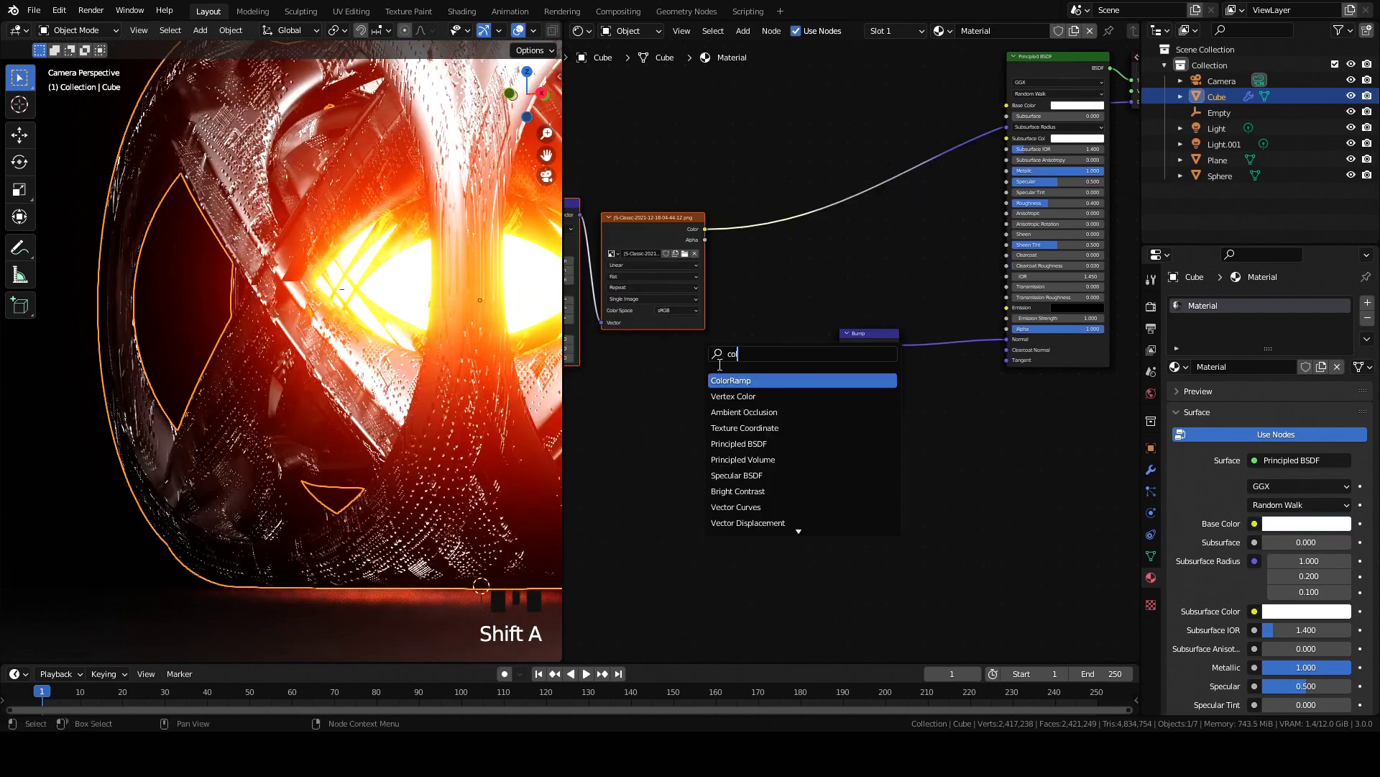
key("Return")
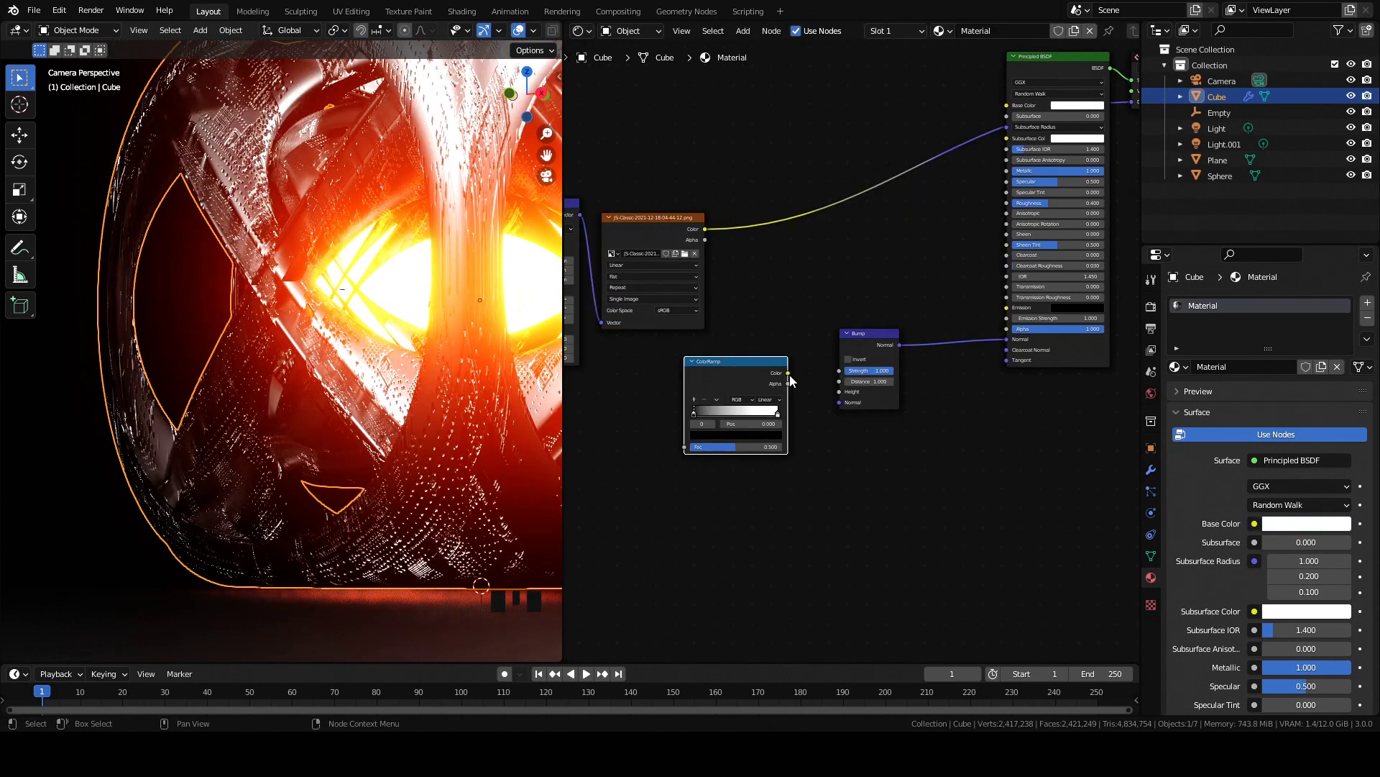
left_click_drag(789, 374, 844, 392)
- Link the image texture's Color output to the ColorRamp's Fac input in the cubes' material, and save the file
middle_click_drag(682, 374, 938, 360)
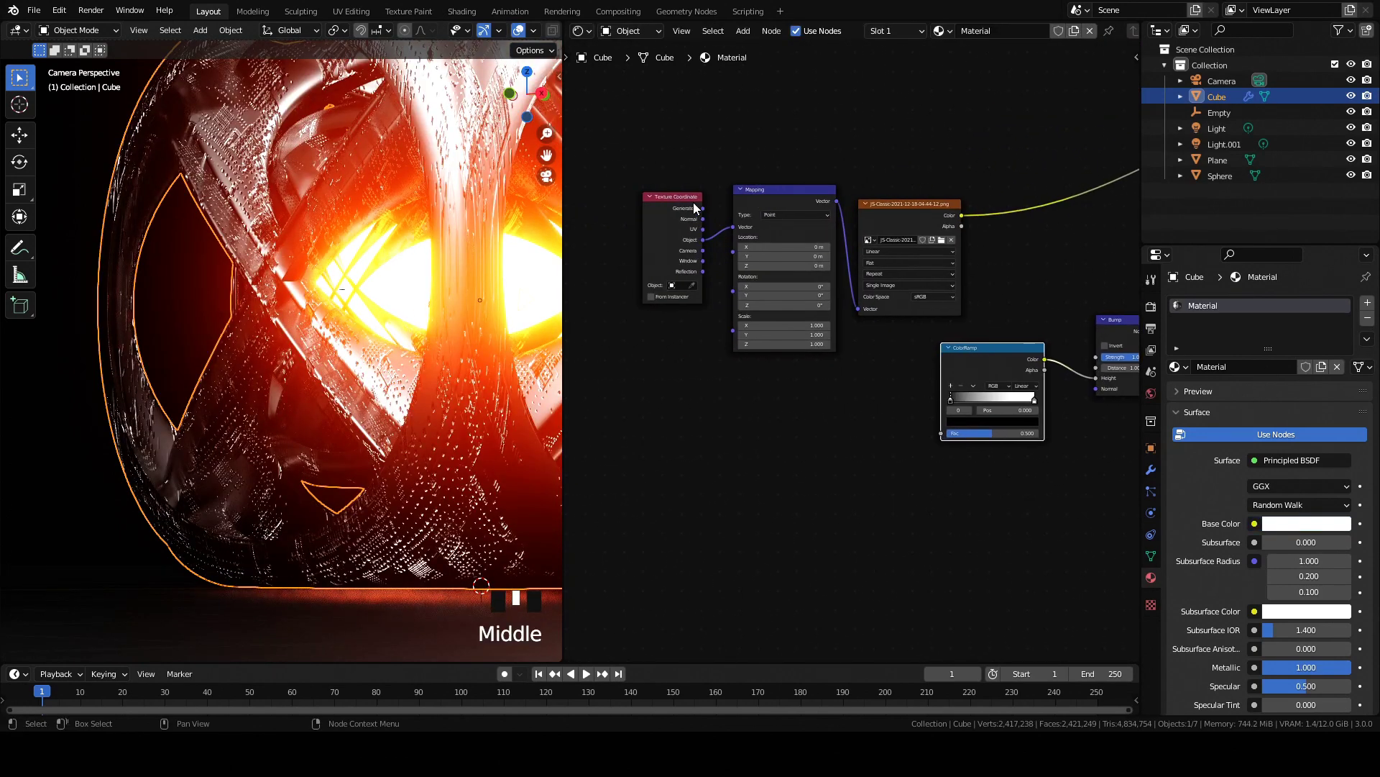
left_click_drag(641, 120, 719, 261)
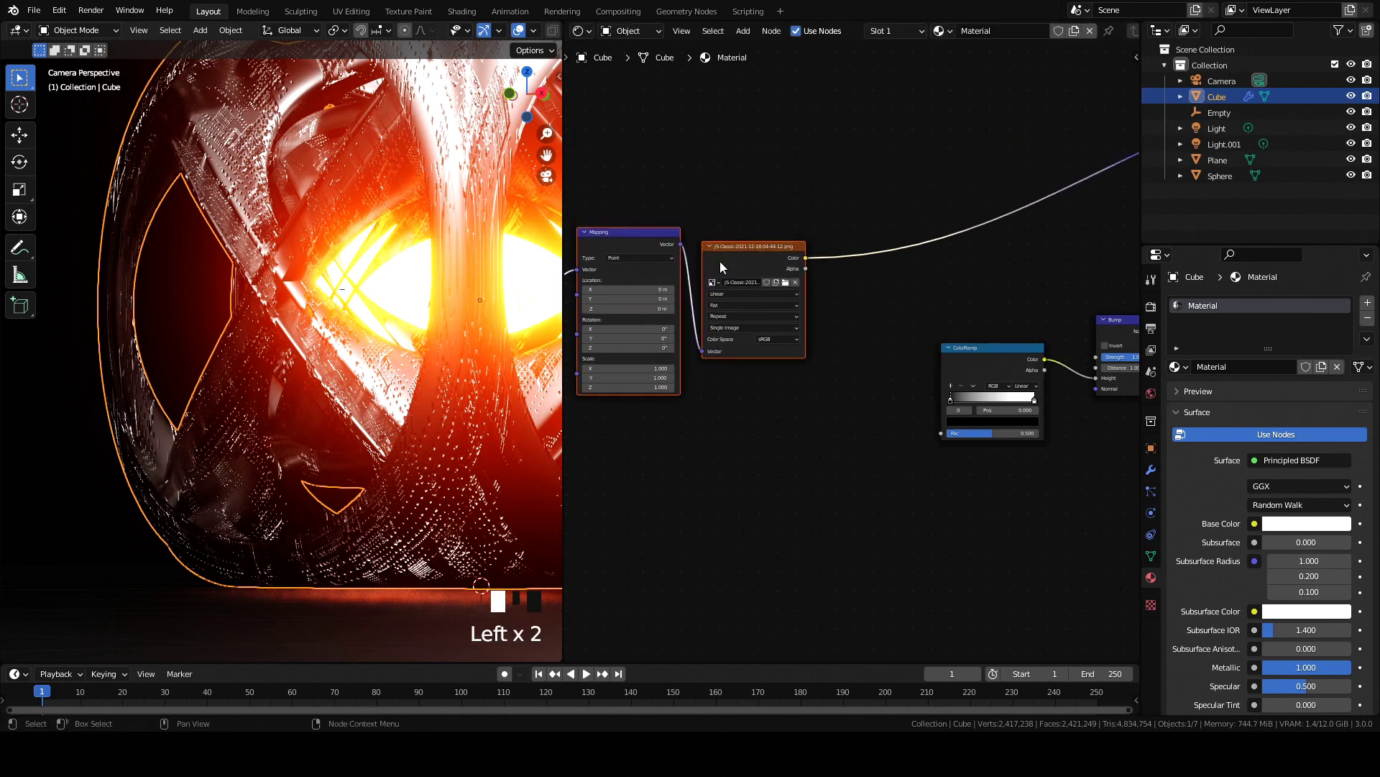
left_click_drag(806, 257, 942, 433)
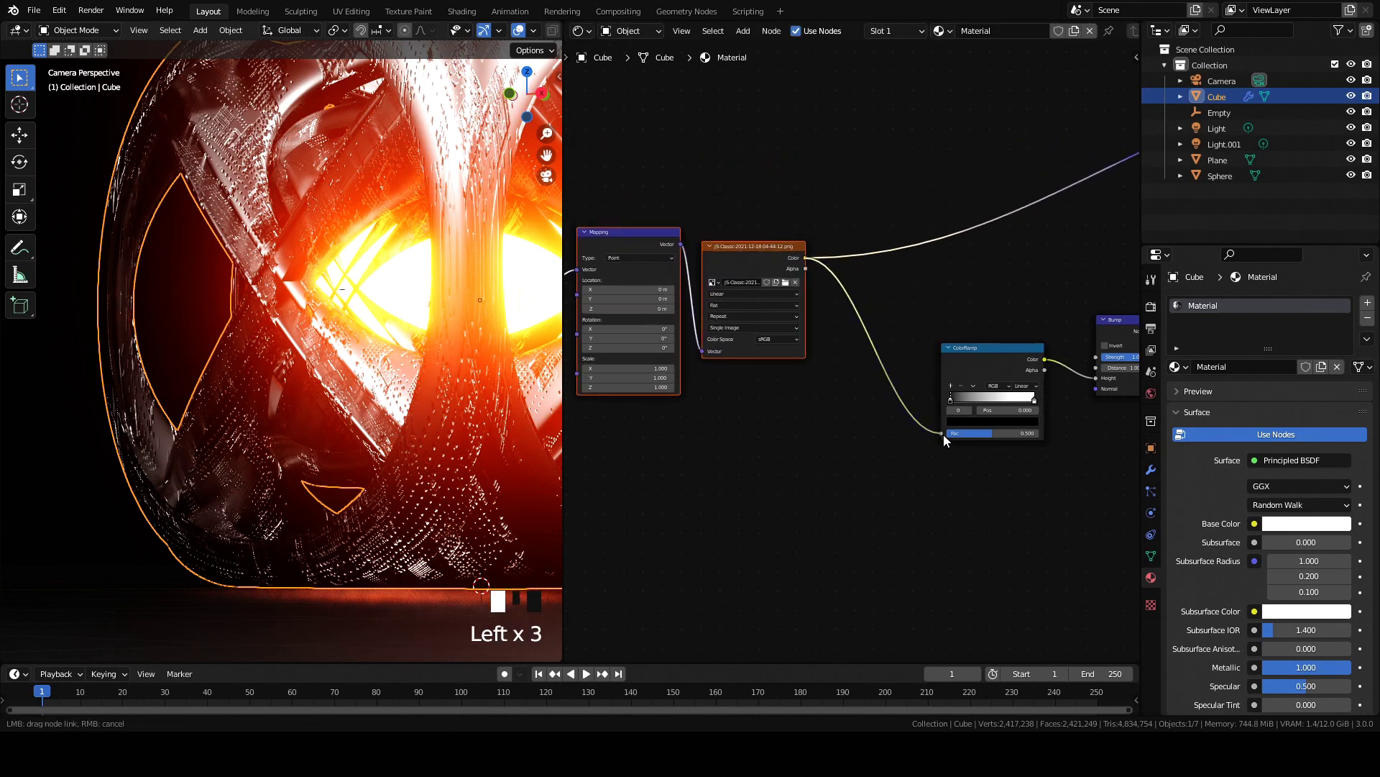
scroll(174, 245, "down", 4)
left_click(181, 256)
key("ctrl+s")
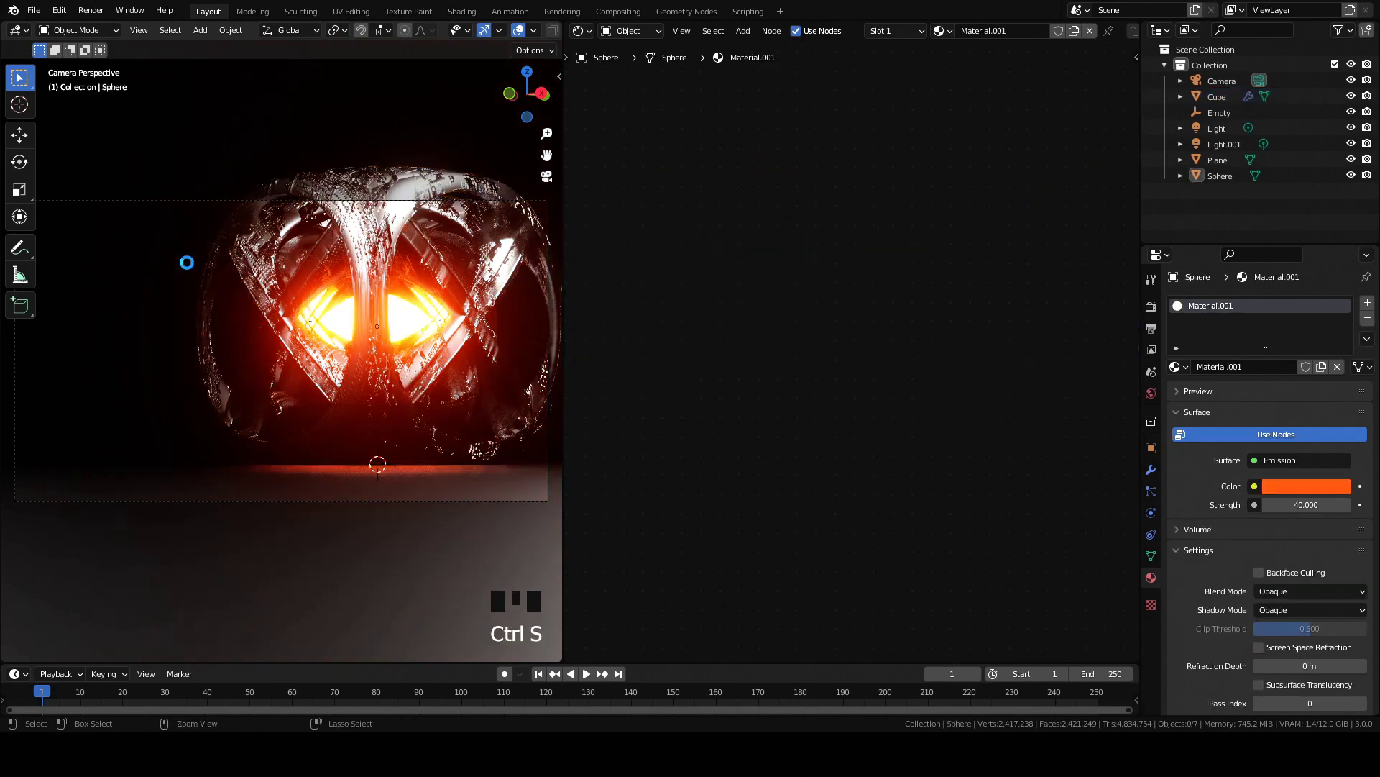
- Add a Bump node to the ground plane's material, beside its Principled BSDF
left_click(309, 485)
scroll(935, 151, "down", 3)
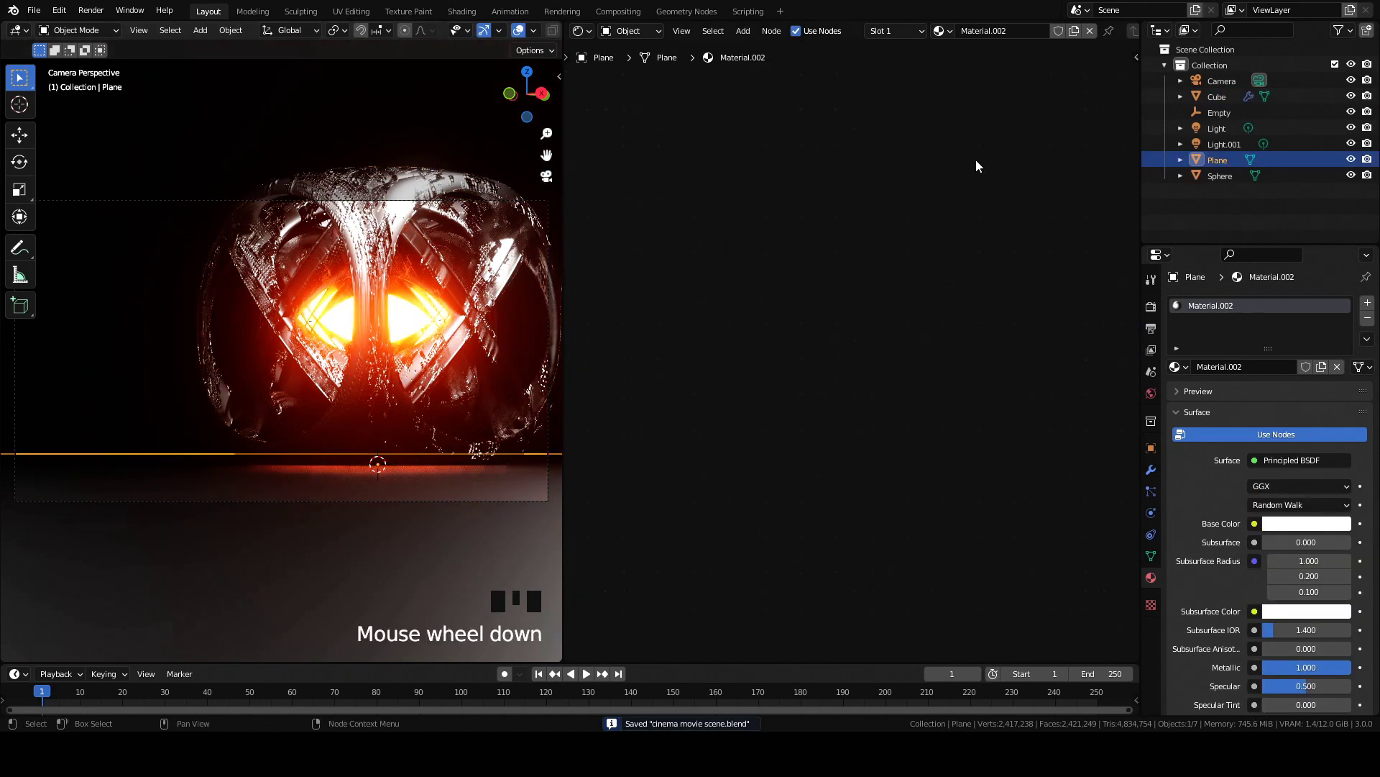
middle_click_drag(977, 162, 968, 158)
scroll(967, 158, "up", 6)
scroll(831, 212, "up", 4)
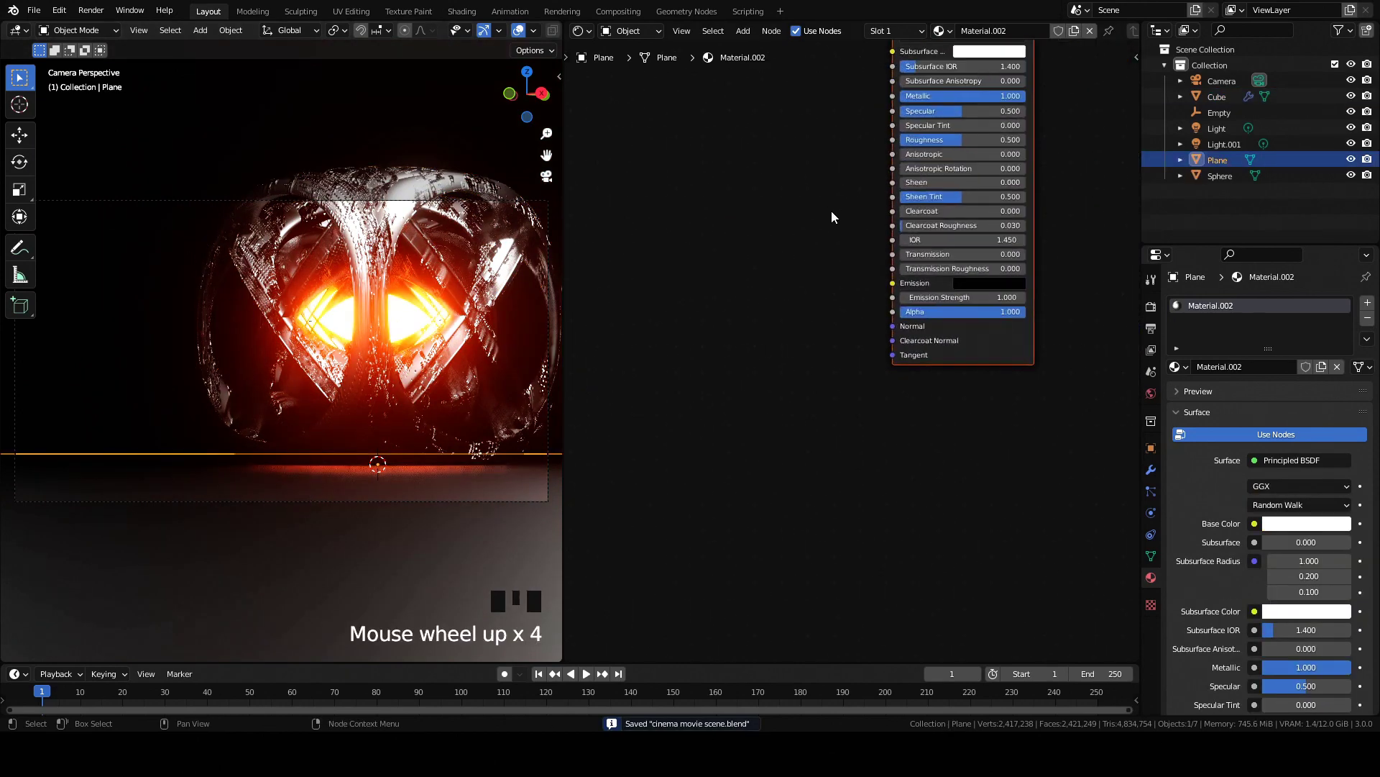
middle_click_drag(748, 255, 811, 222)
key("shift+a")
type("b")
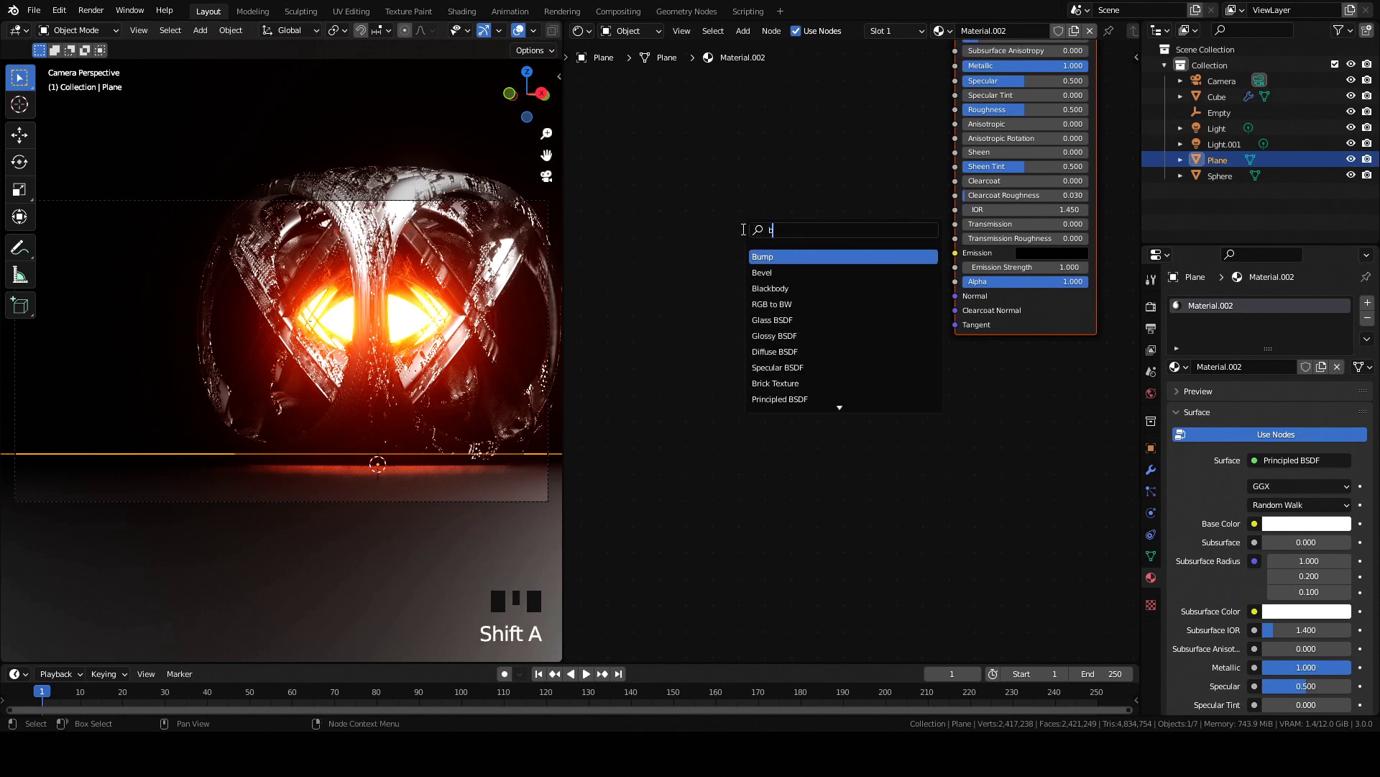
type("ump")
key("Return")
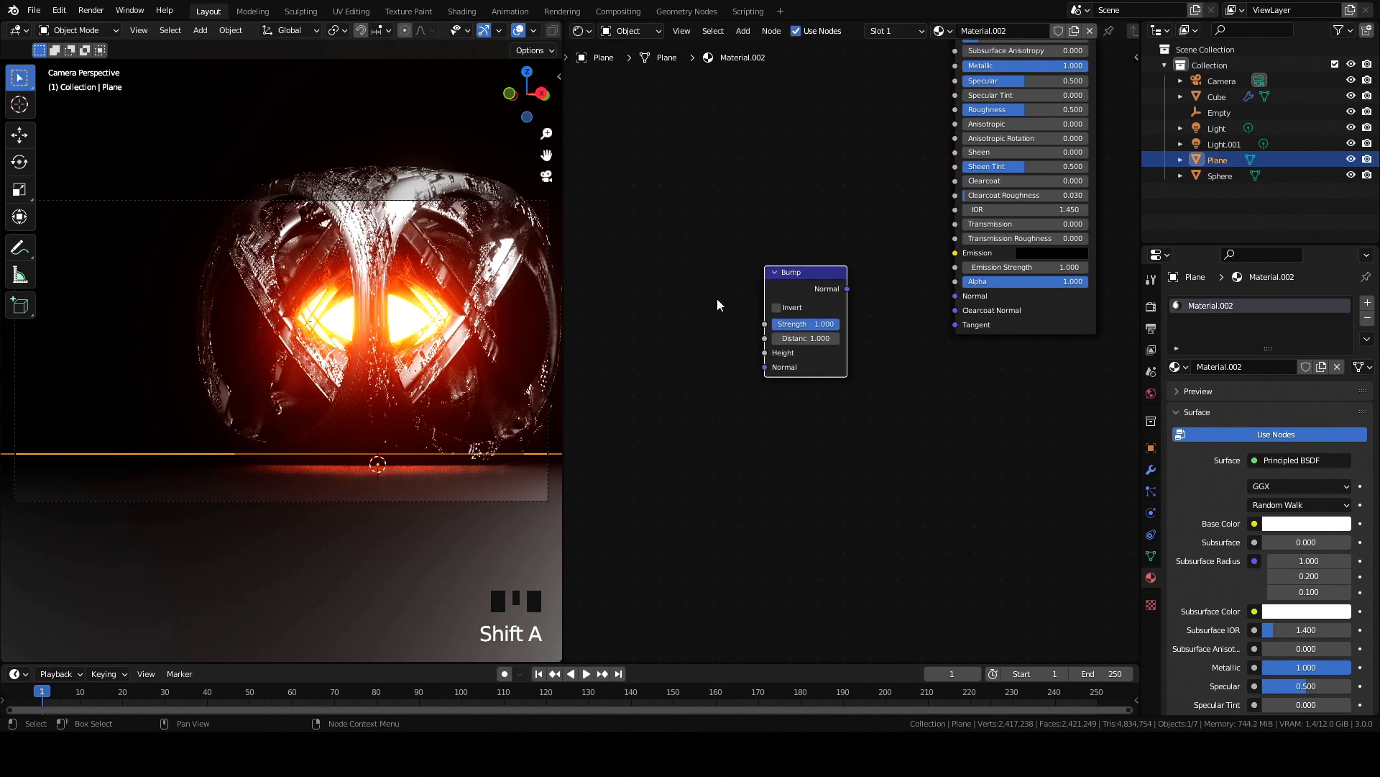
- Add a ColorRamp node before the Bump node in the plane's material
key("shift+a")
type("col")
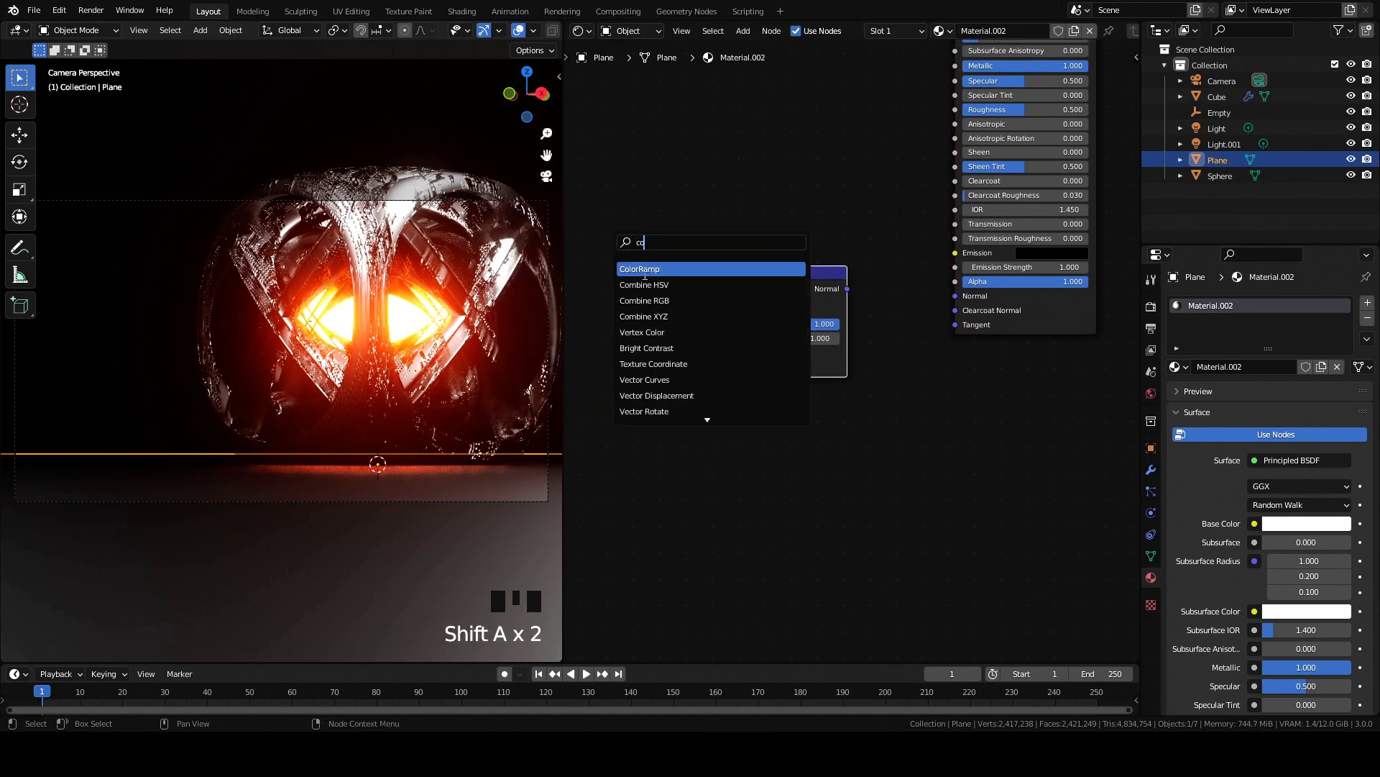
key("Return")
left_click(597, 309)
middle_click_drag(596, 310, 916, 237)
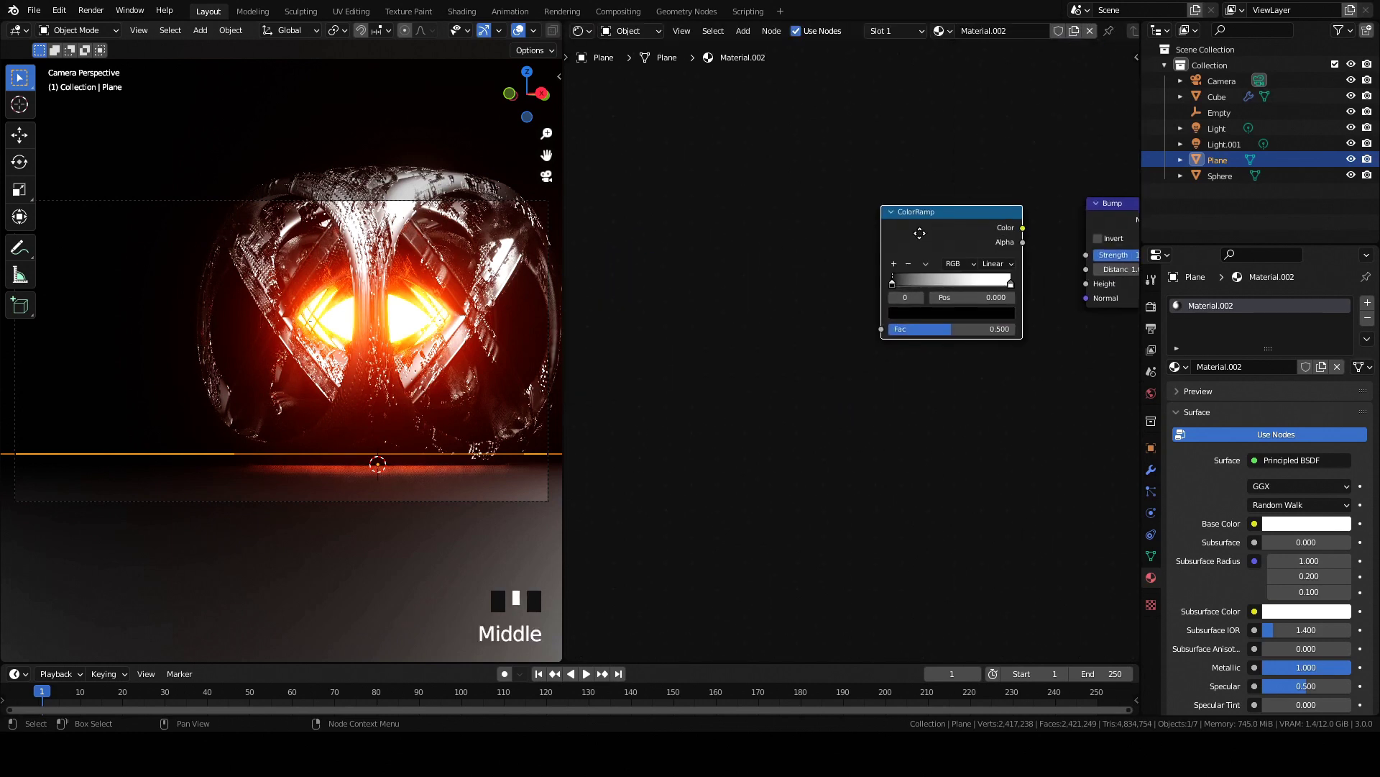
- Add a Voronoi Texture node before the plane's ColorRamp, with Mapping and Texture Coordinate nodes attached to it
key("shift+a")
type("voro")
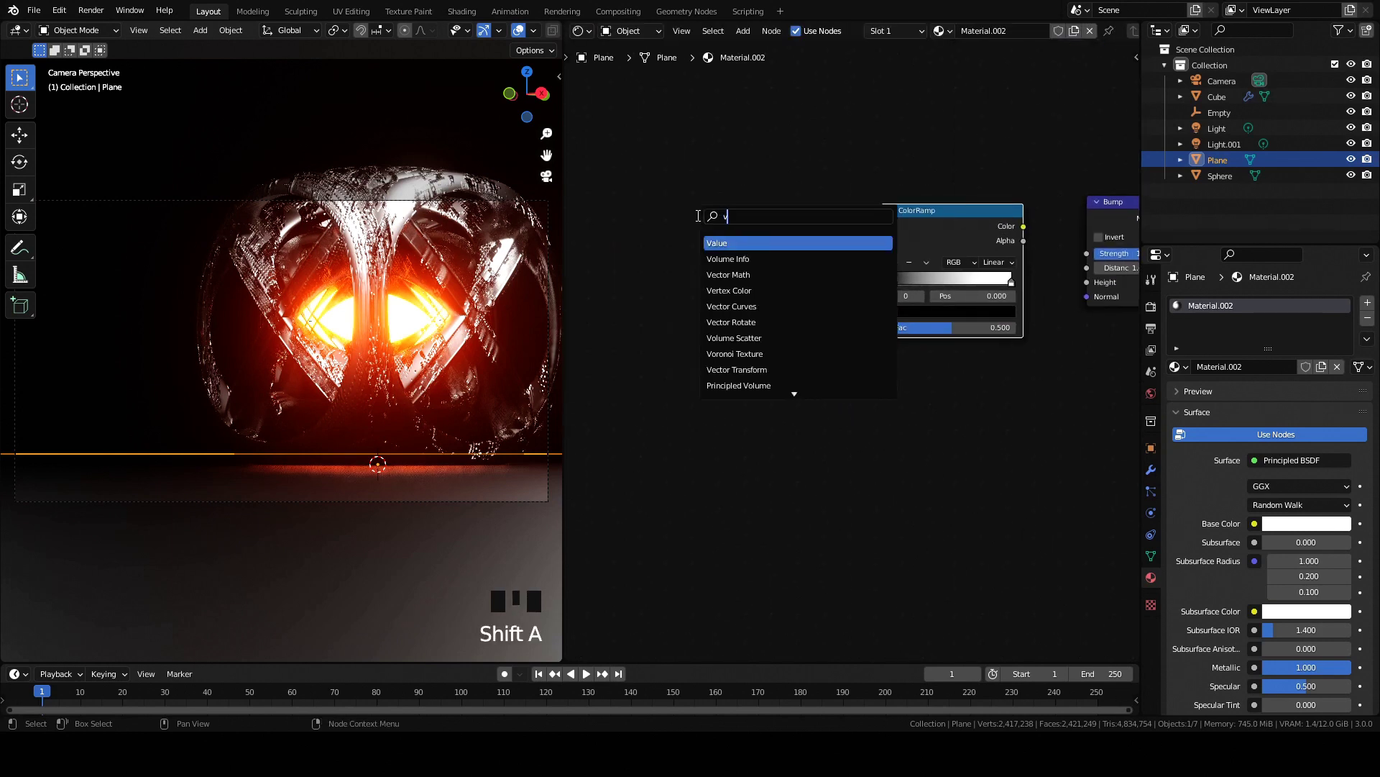
key("Return")
left_click(724, 238)
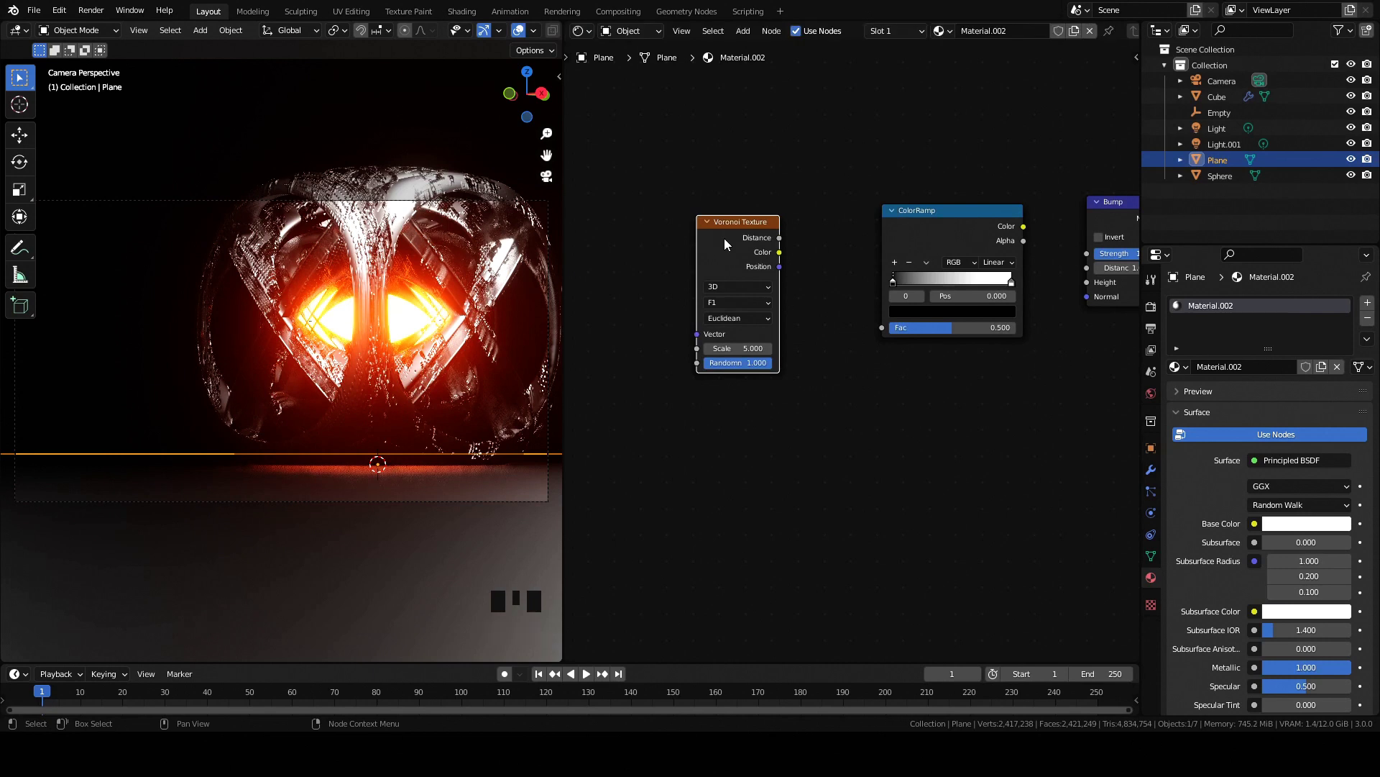
key("ctrl+t")
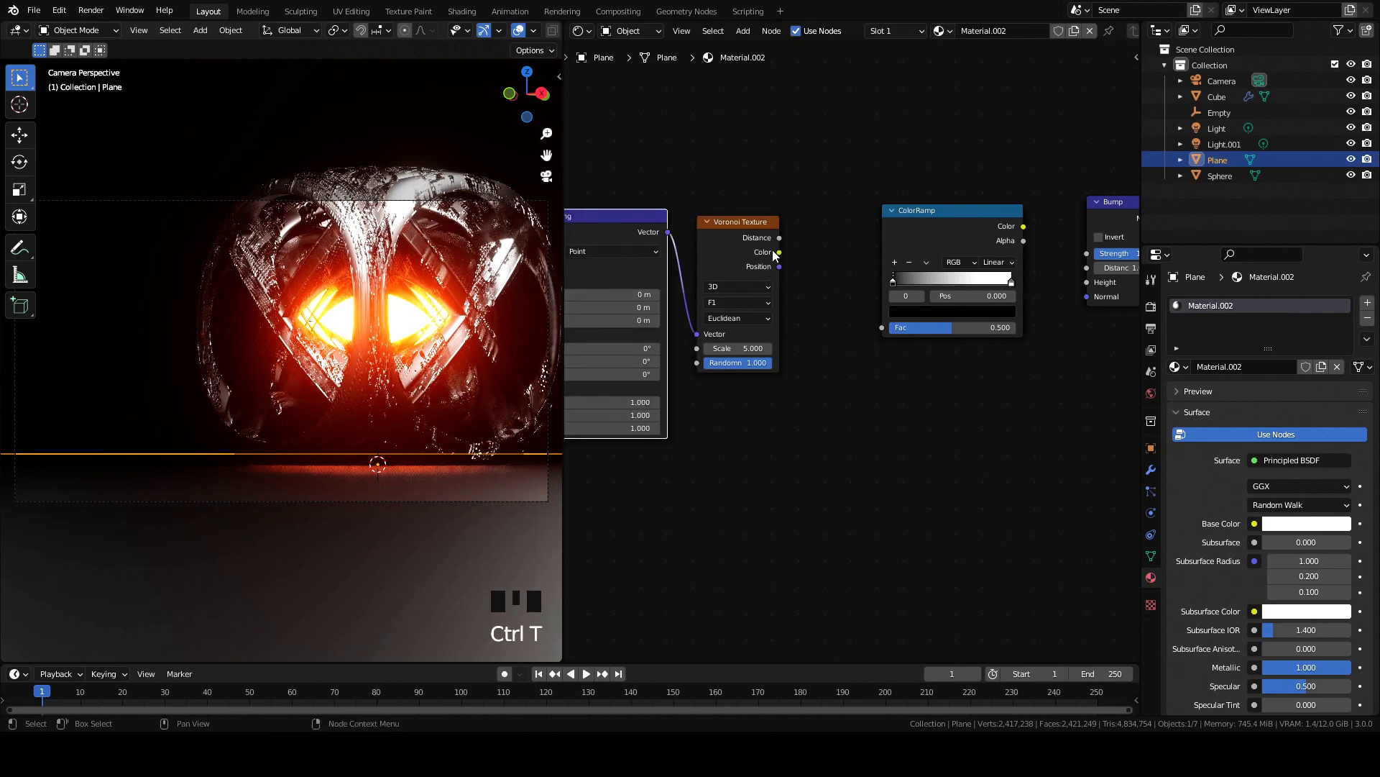
- Link the Voronoi Texture's Distance output to the ColorRamp's Fac input
left_click_drag(778, 237, 824, 227)
left_click_drag(883, 318, 882, 326)
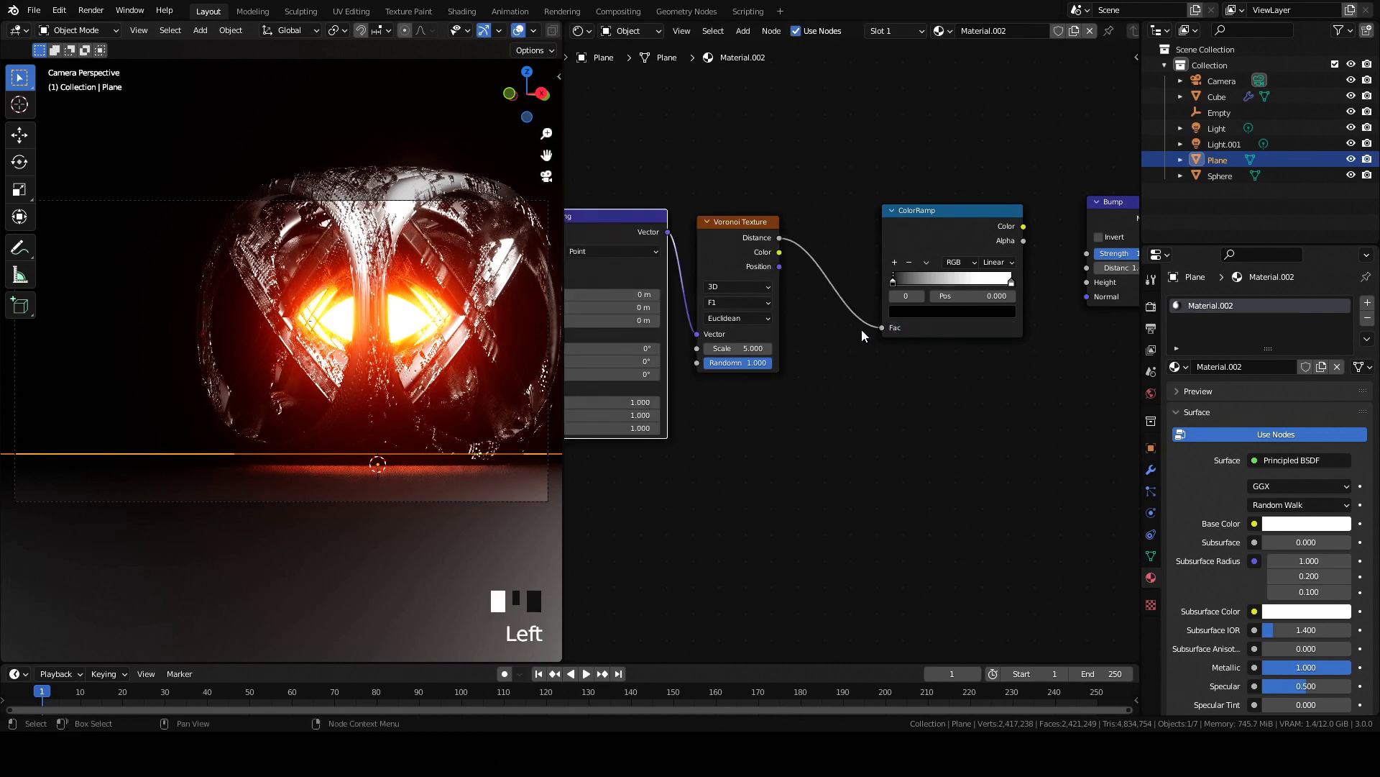
left_click(765, 320)
left_click(741, 348)
- Connect the ColorRamp's Color to the Bump's Height, and the Bump's Normal output to the Principled BSDF's Normal input
left_click_drag(1024, 226, 1087, 281)
middle_click_drag(1122, 248, 867, 256)
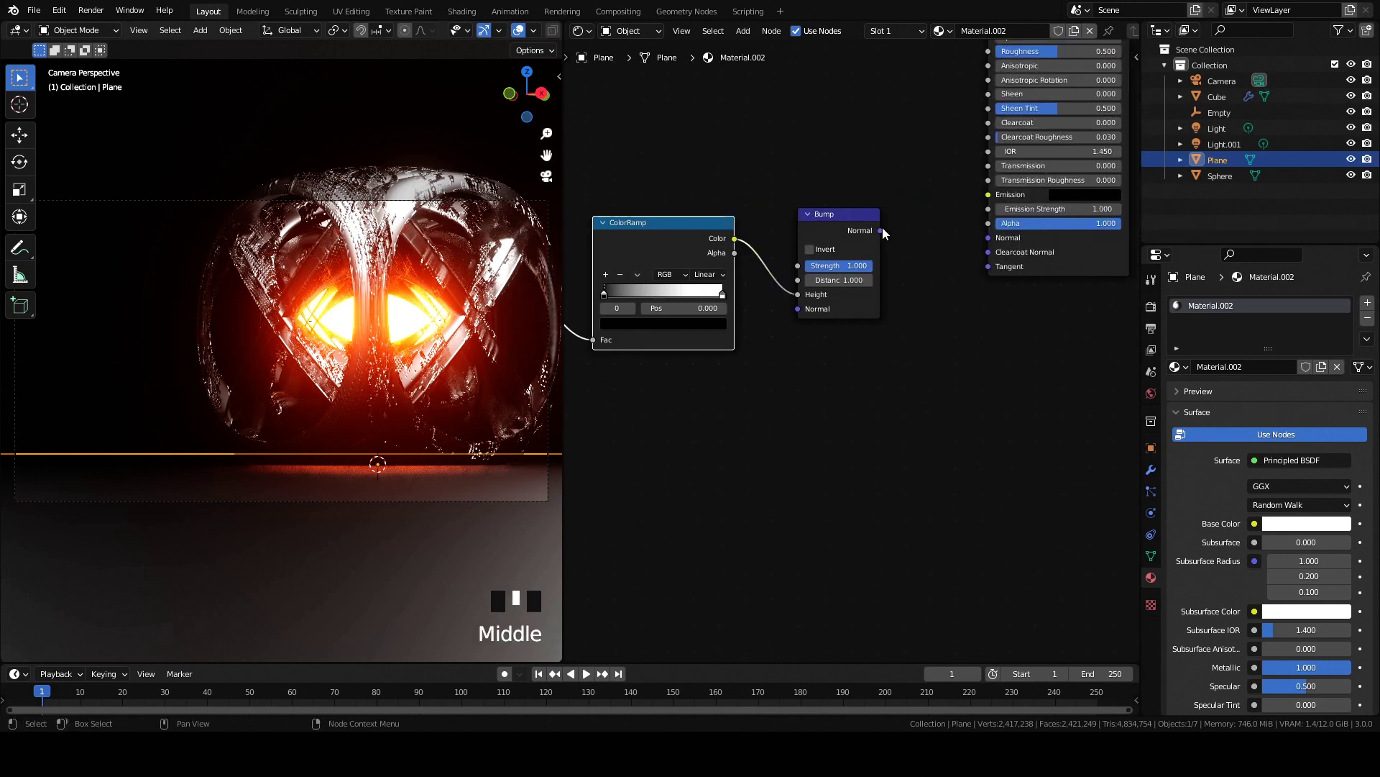
left_click_drag(881, 230, 989, 238)
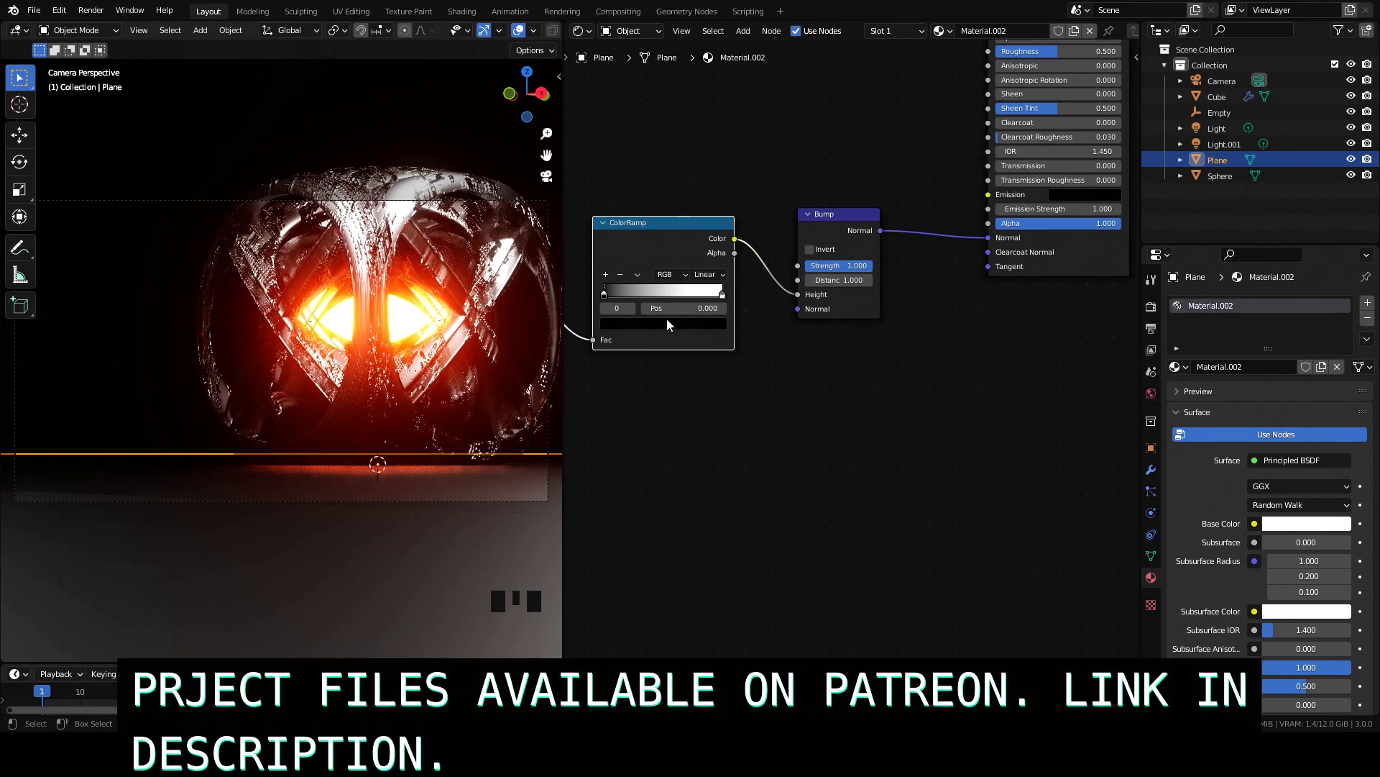
- Set the plane material's Voronoi Texture scale to 43.6 and its dimensions to 4D
middle_click_drag(690, 320, 1000, 213)
left_click_drag(748, 265, 1025, 265)
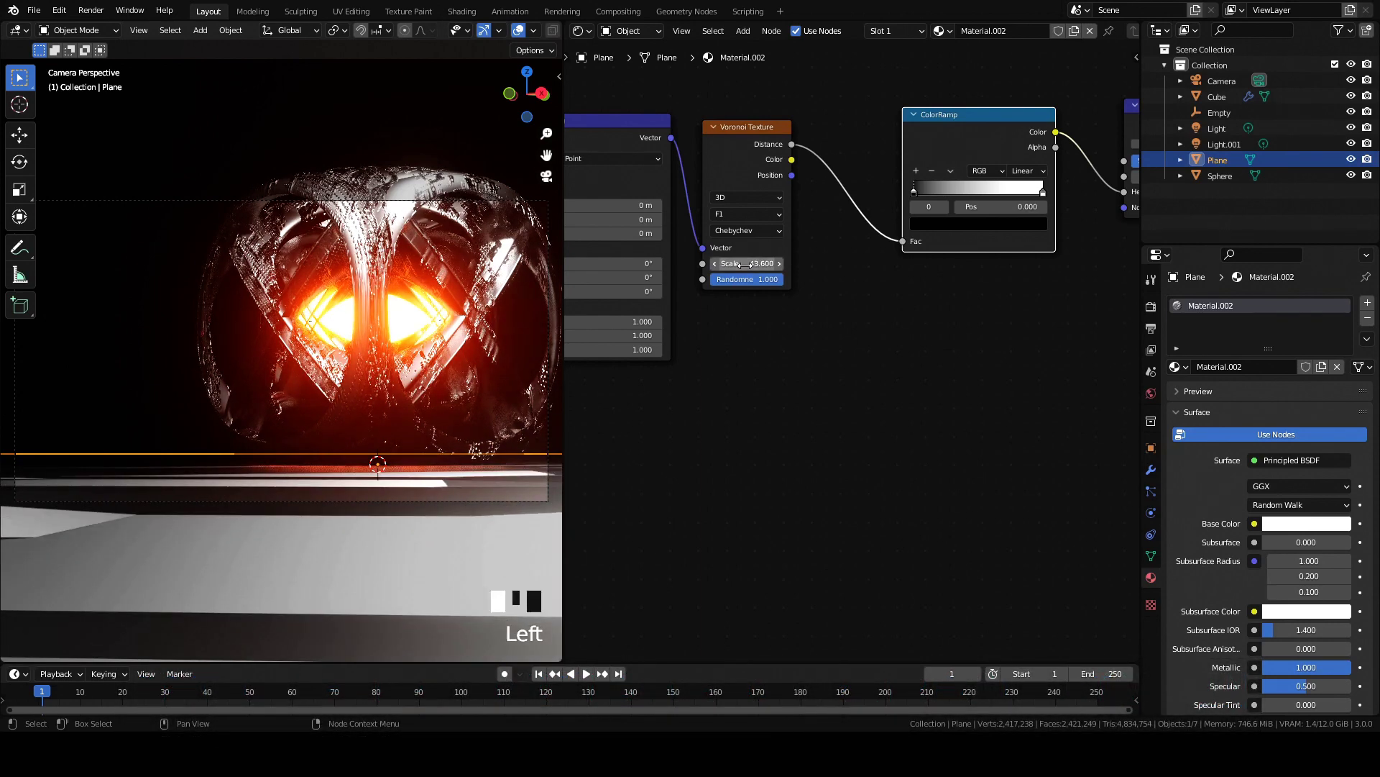
left_click(746, 198)
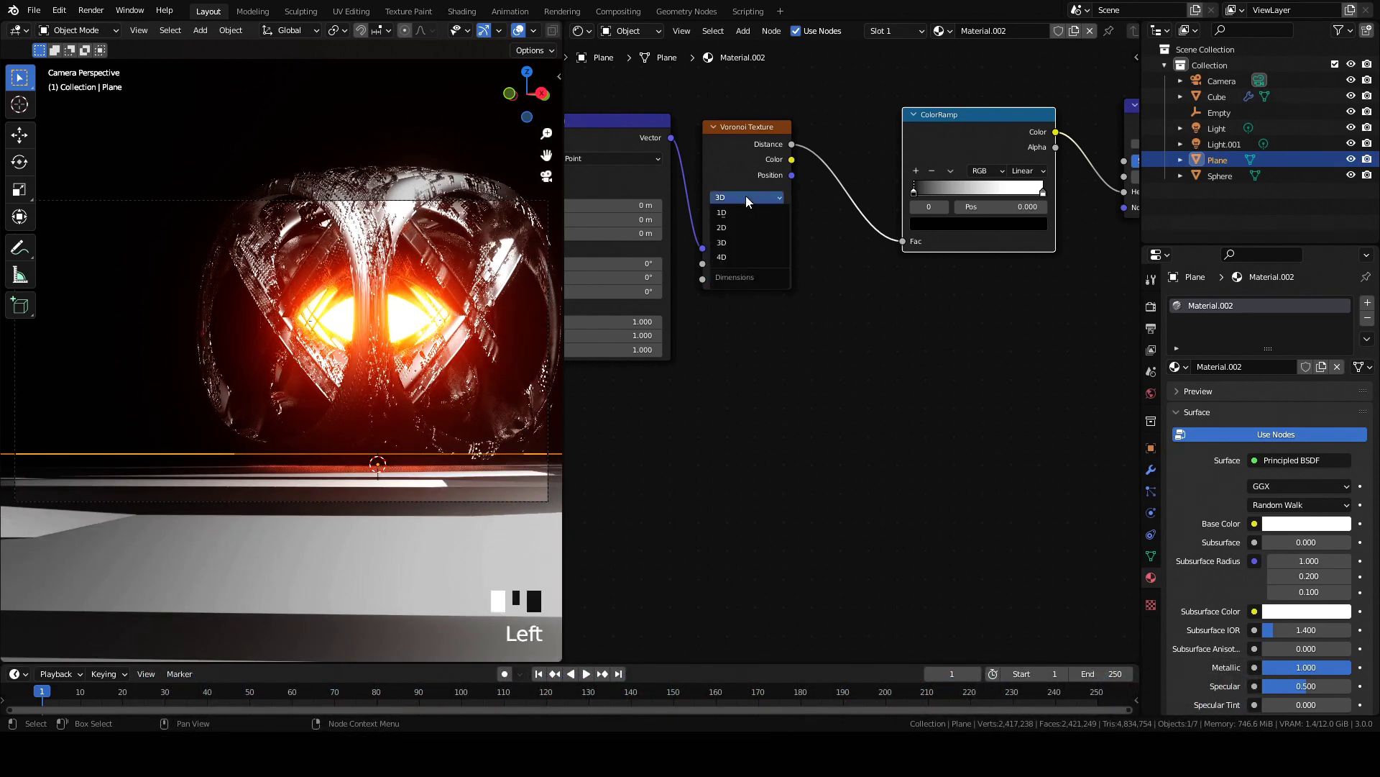
left_click(728, 253)
middle_click_drag(249, 316, 277, 320)
scroll(356, 369, "down", 9)
scroll(278, 321, "up", 3)
scroll(278, 333, "up", 2)
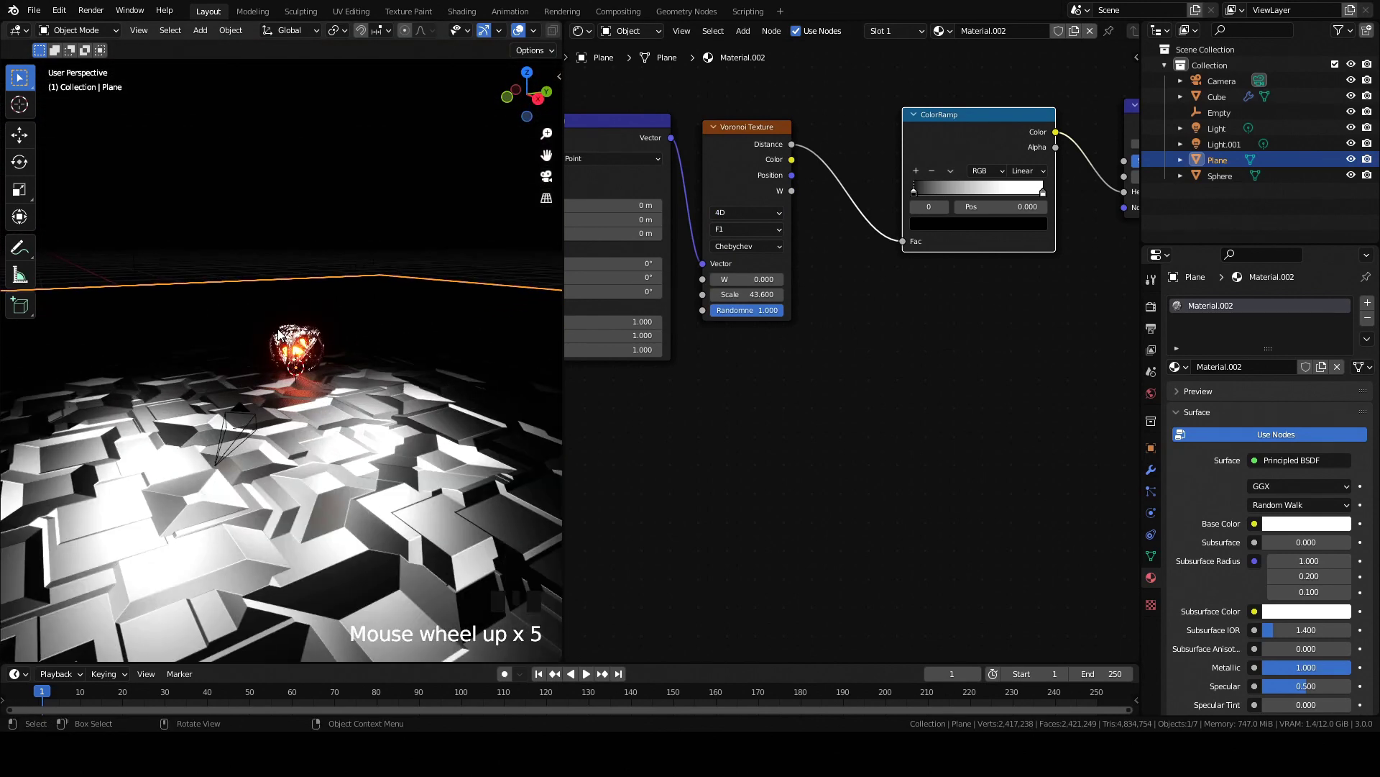
- Set the ColorRamp's interpolation to Ease and link the Texture Coordinate's Object output to the Mapping node's Vector input
left_click(1026, 171)
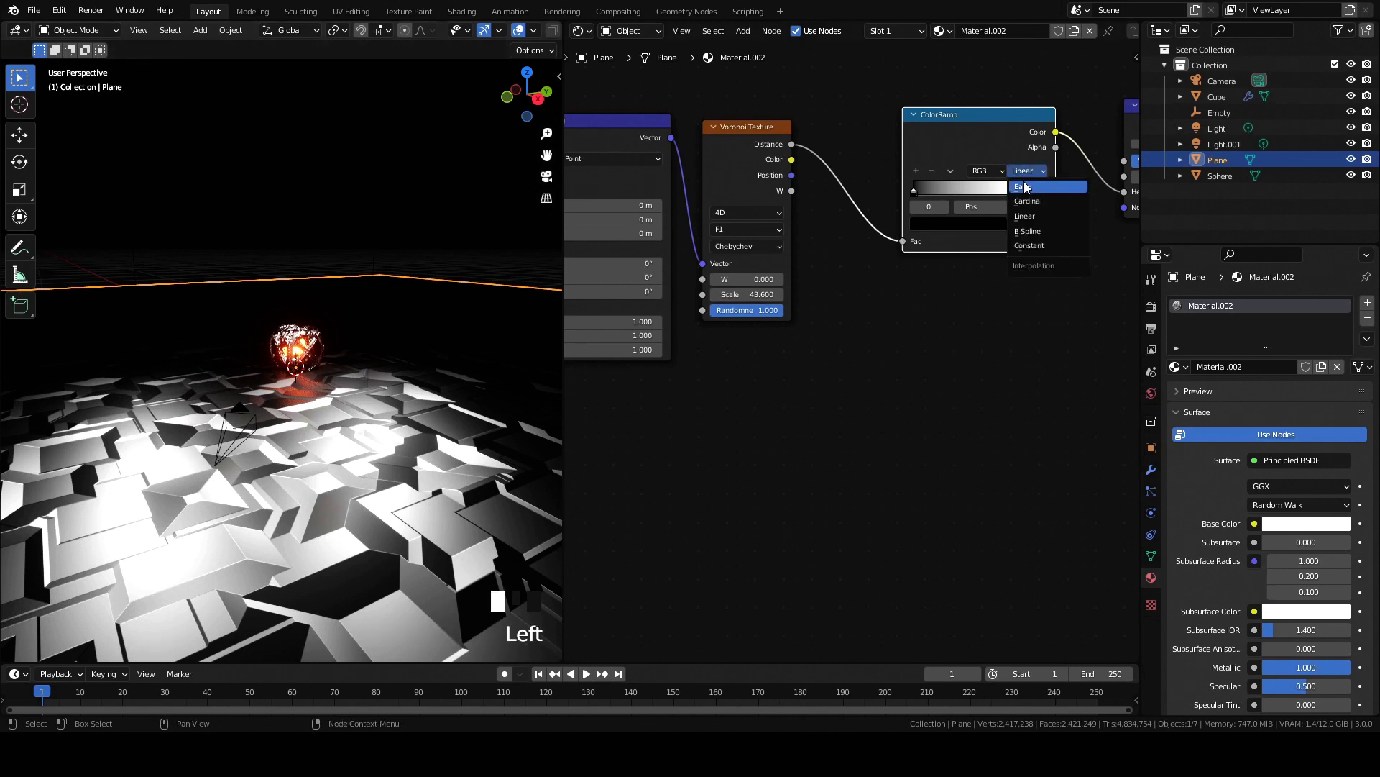
left_click(1027, 186)
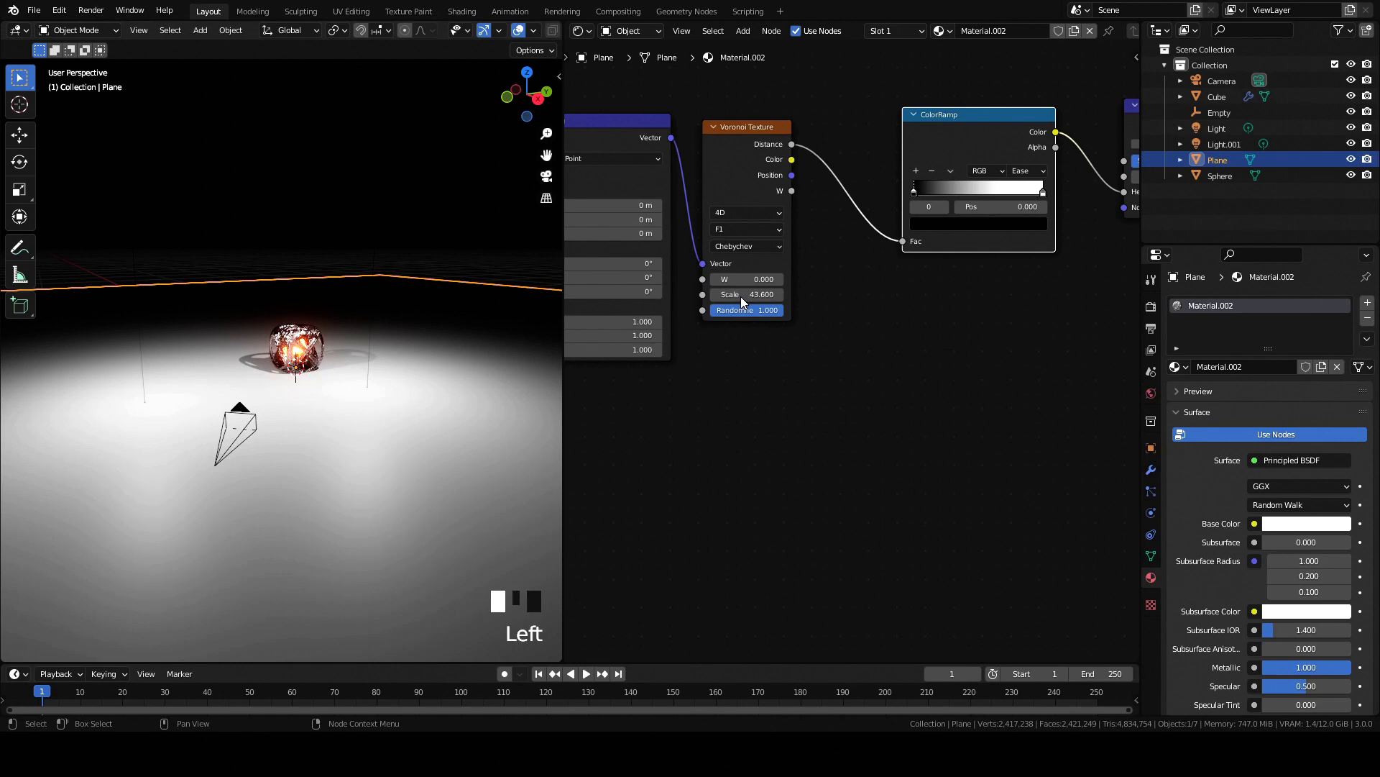
middle_click_drag(717, 346, 877, 334)
left_click_drag(634, 182, 678, 164)
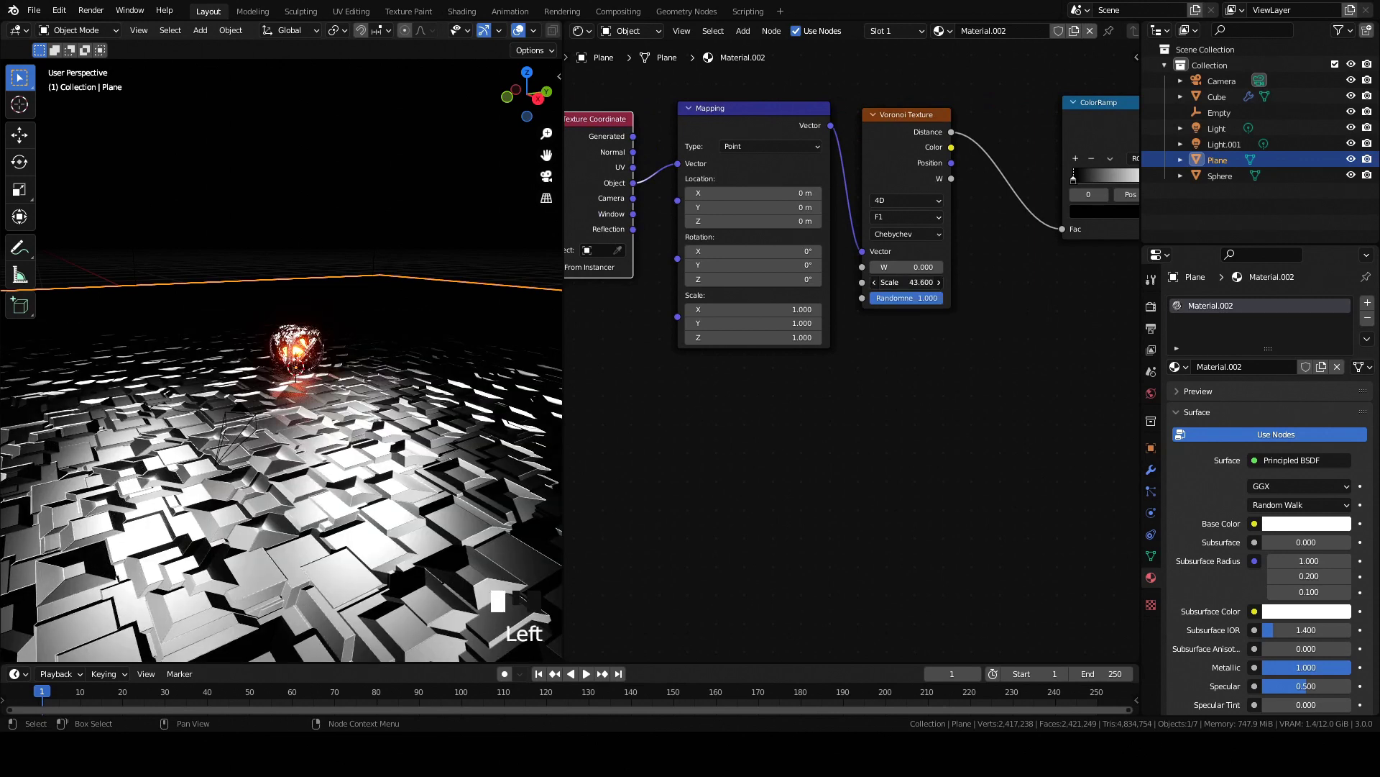
- Set the Voronoi Texture's scale to 100 and return to the camera view
left_click(903, 283)
type("100")
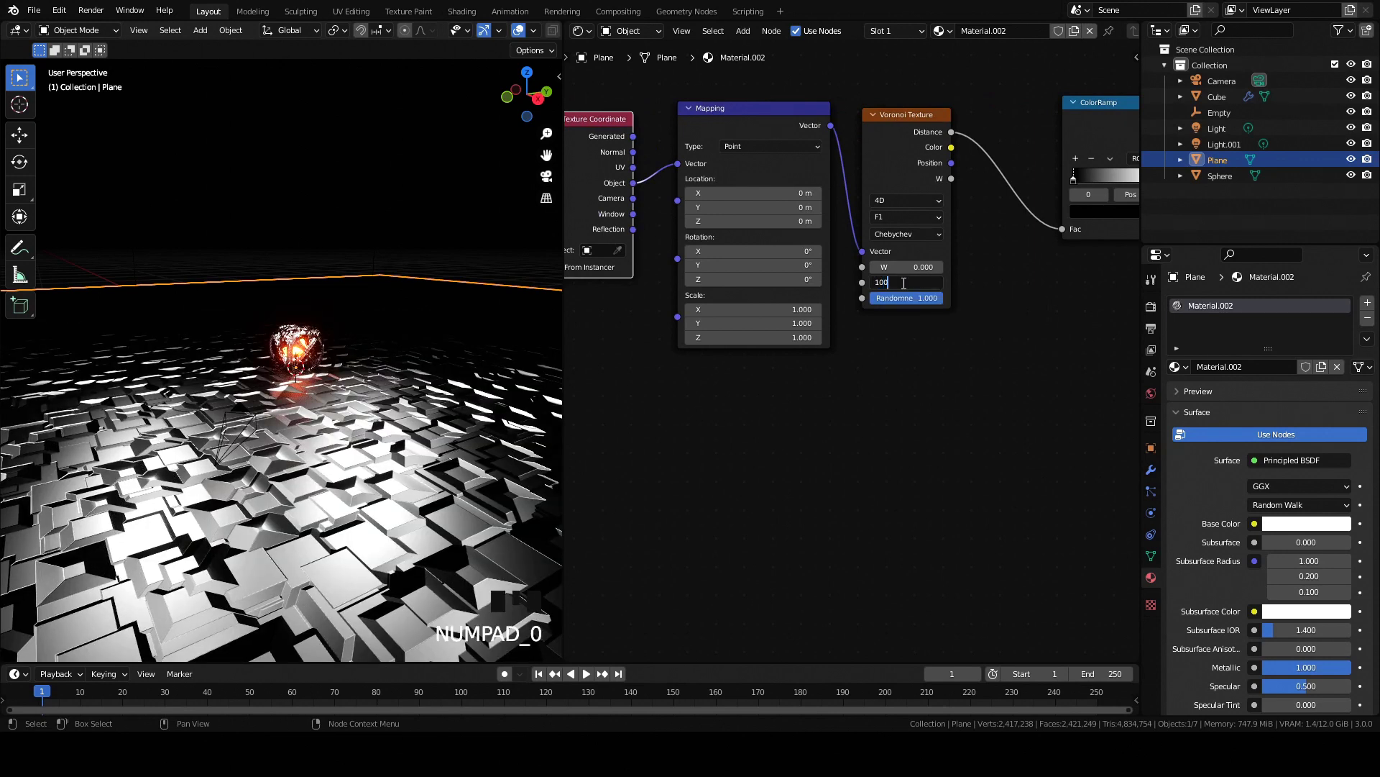
key("Return")
key("KP_0")
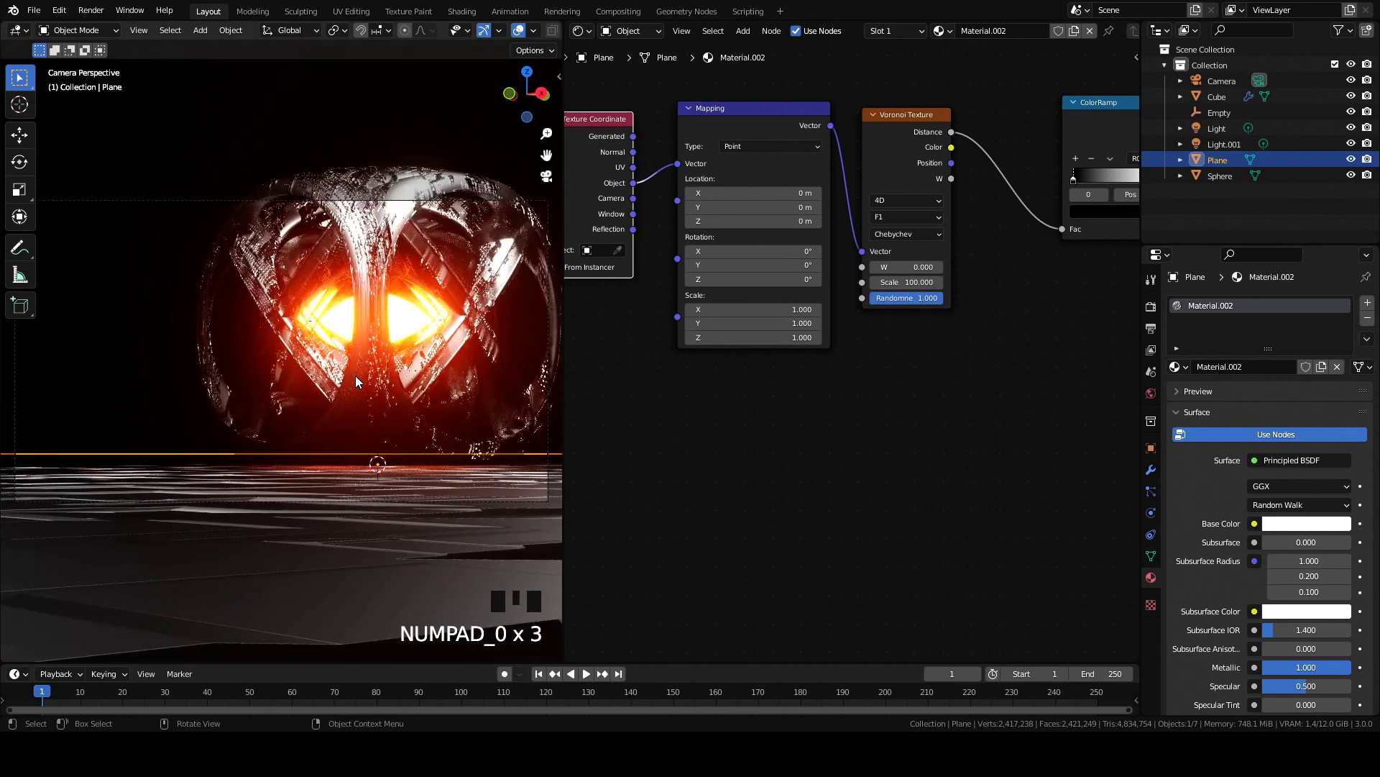
- Select the camera and save the scene file
left_click(311, 263)
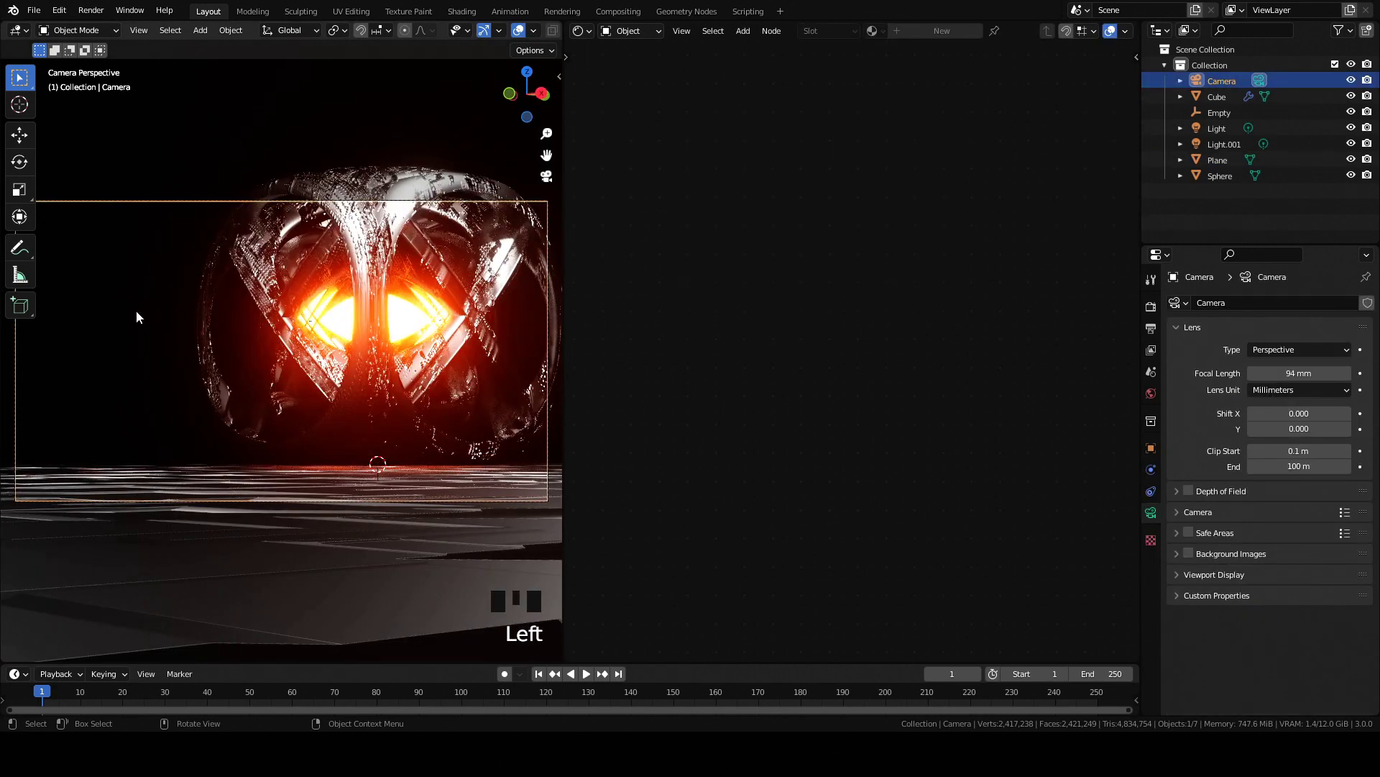
key("ctrl+s")
scroll(136, 315, "down", 2)
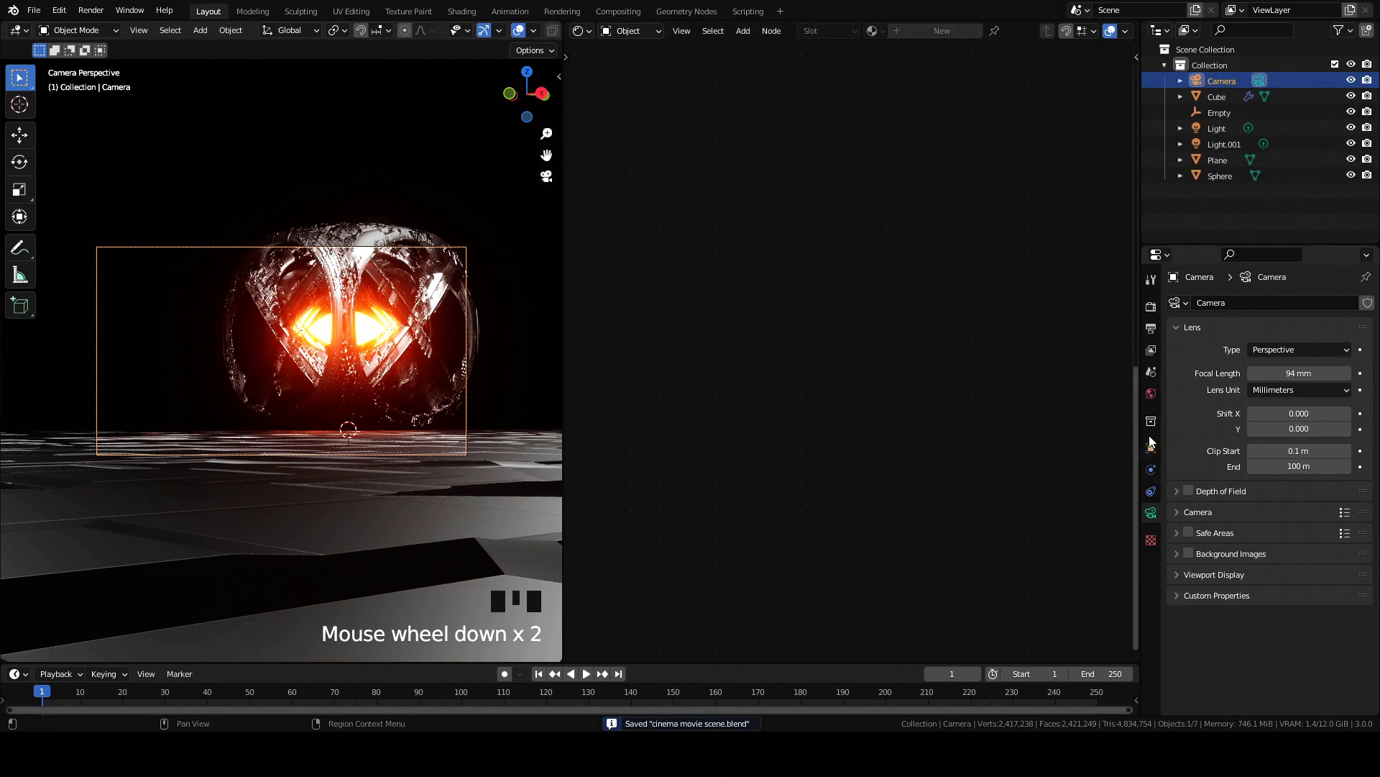
- Assign a Volume Scatter shader to the world's volume
left_click(1152, 393)
left_click(1193, 445)
left_click(1271, 467)
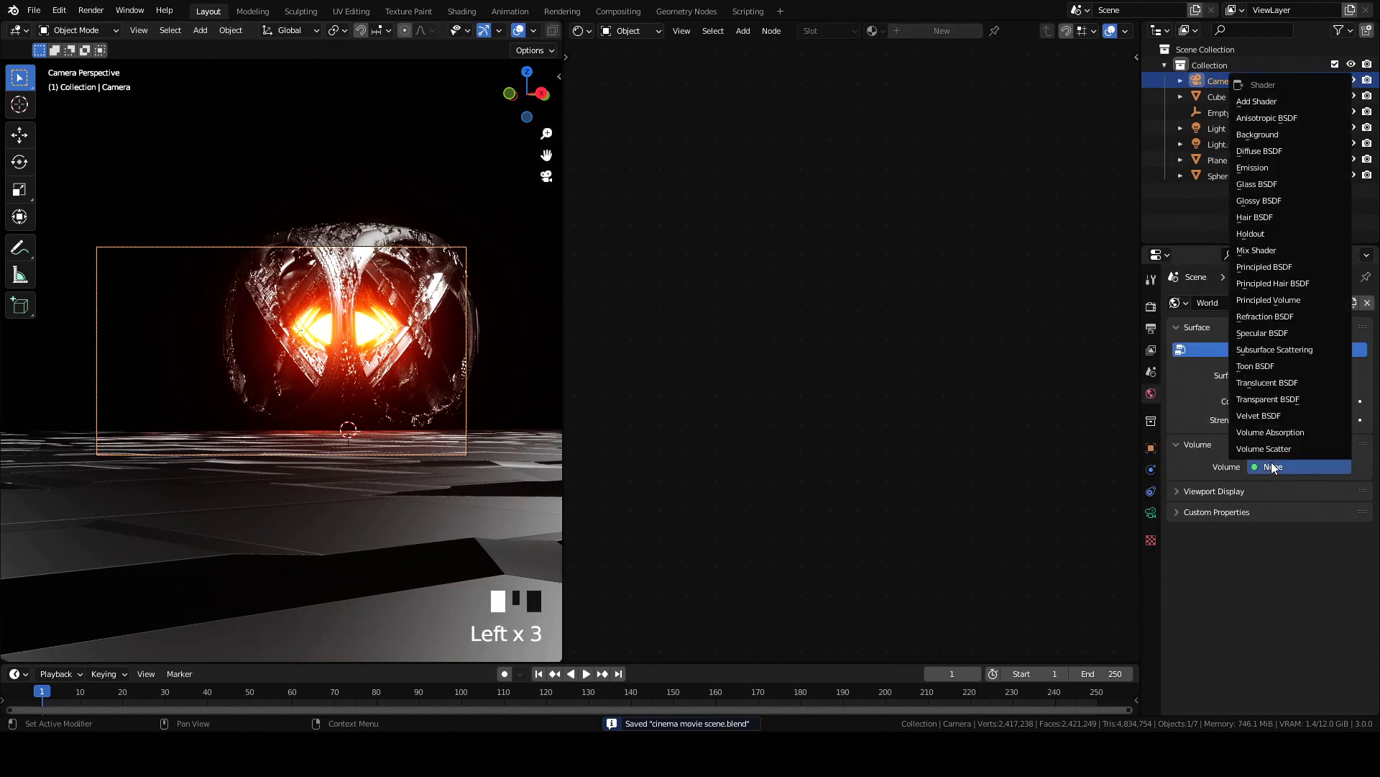
left_click(1274, 448)
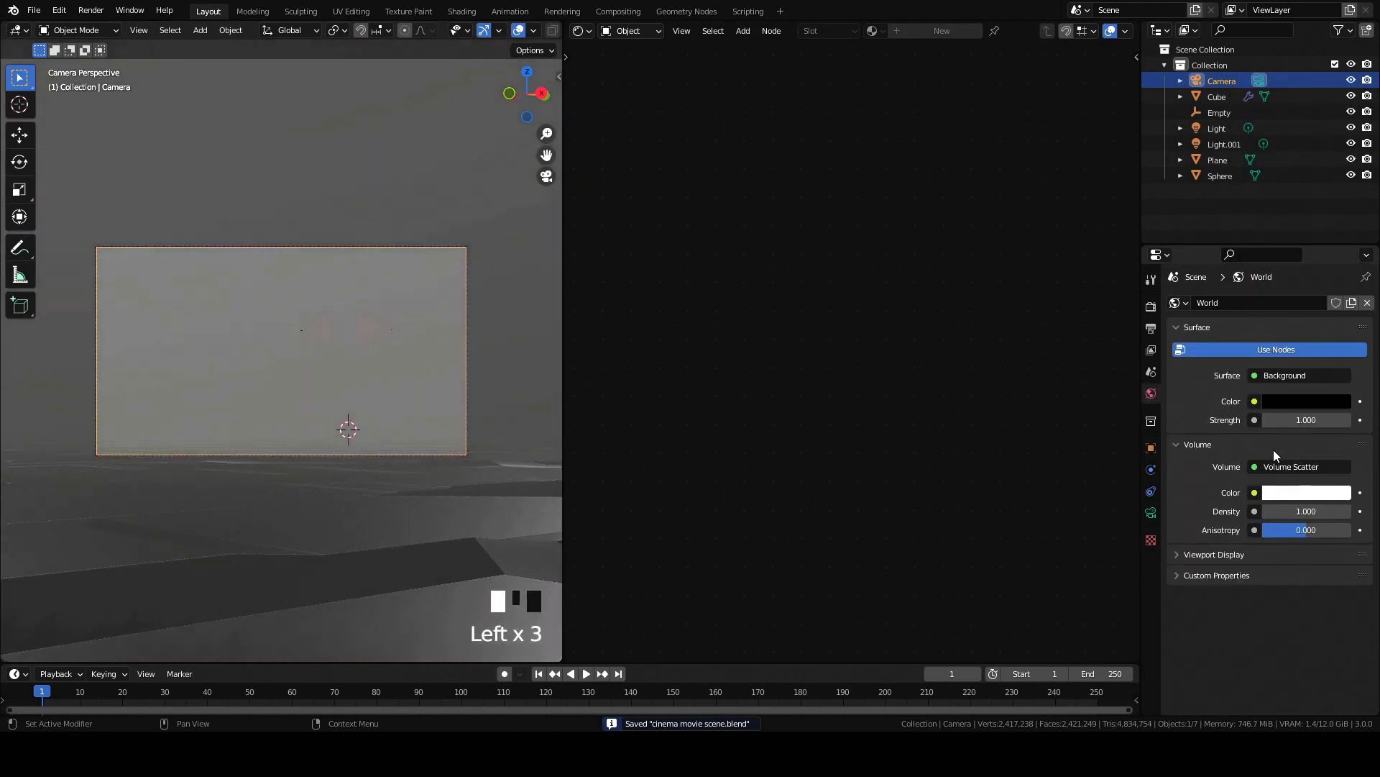
- Try a density of 0.1 for the world's Volume Scatter, and settle on 0.05
left_click(1293, 512)
type("0.1")
key("Return")
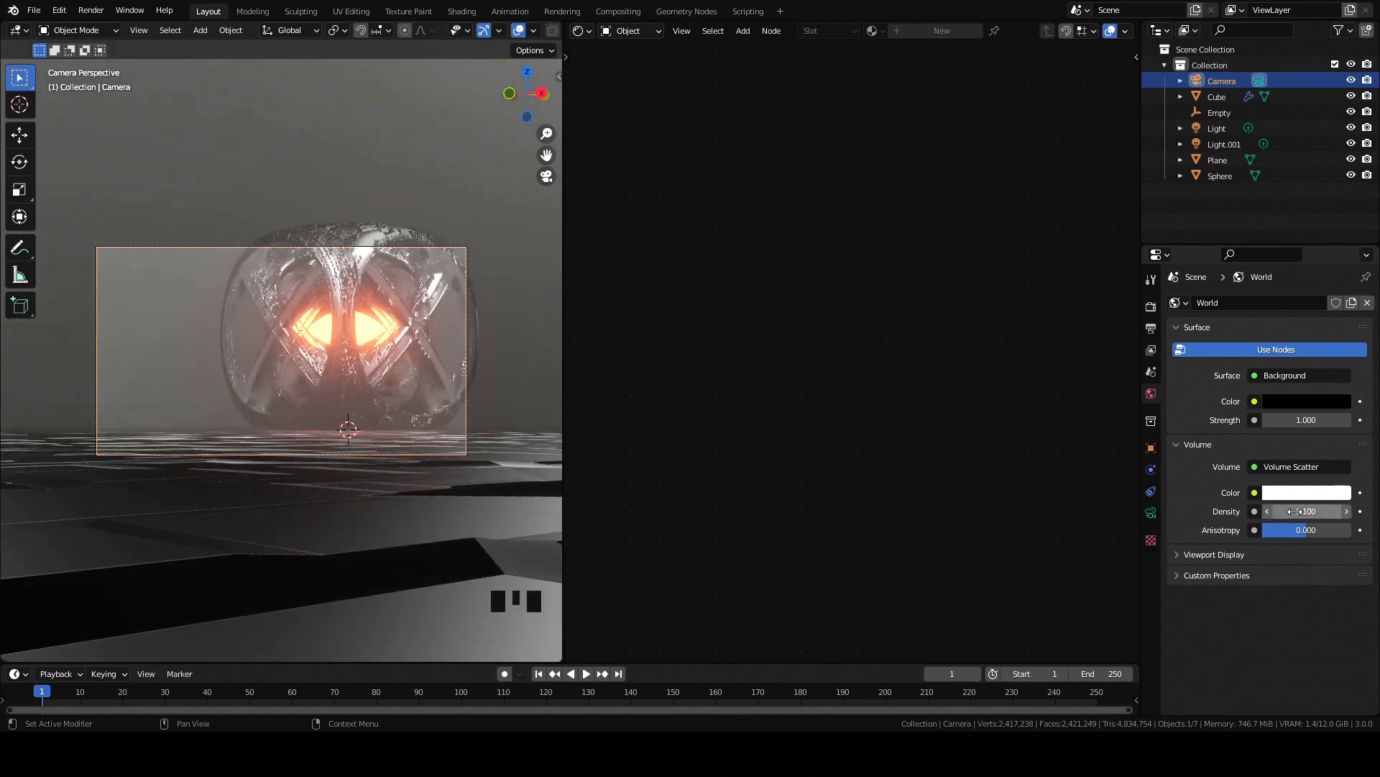
left_click(1295, 511)
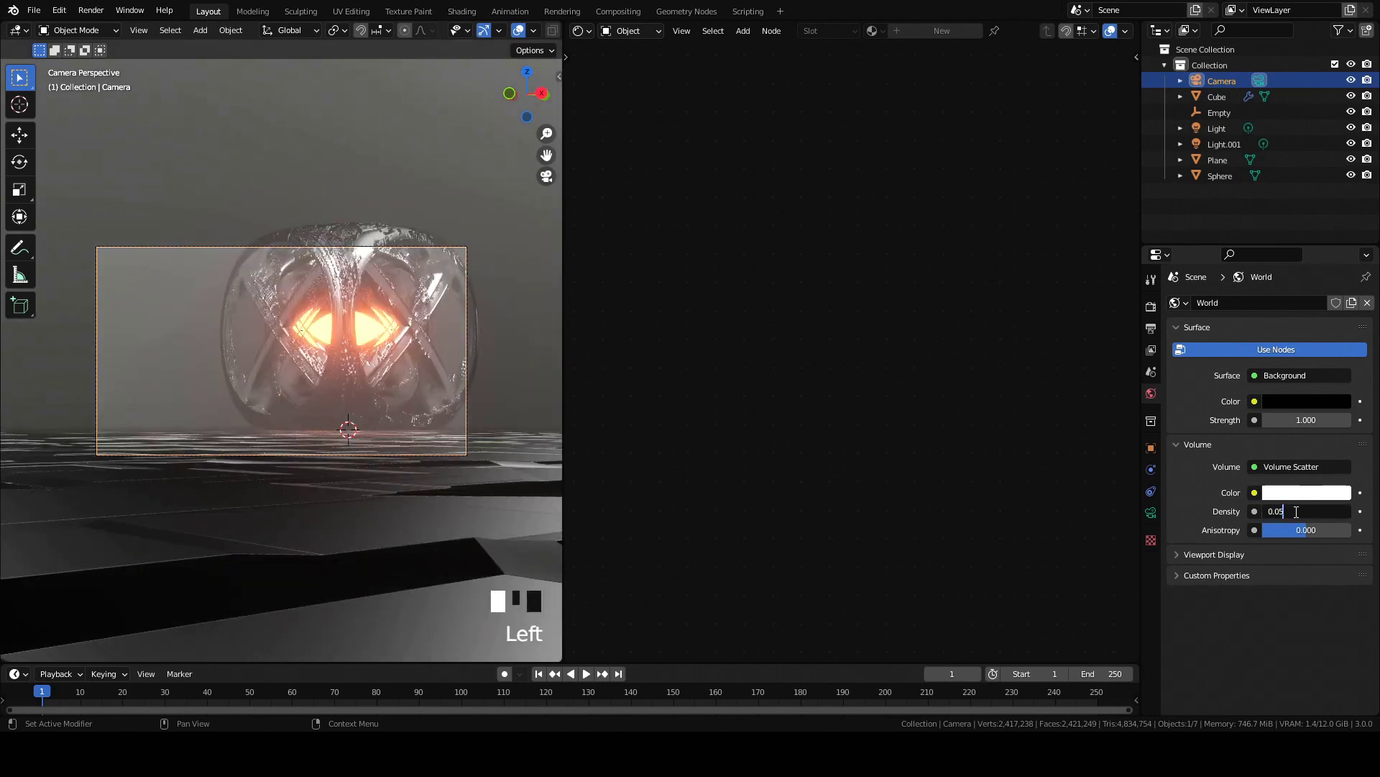
key("Return")
scroll(253, 341, "up", 3)
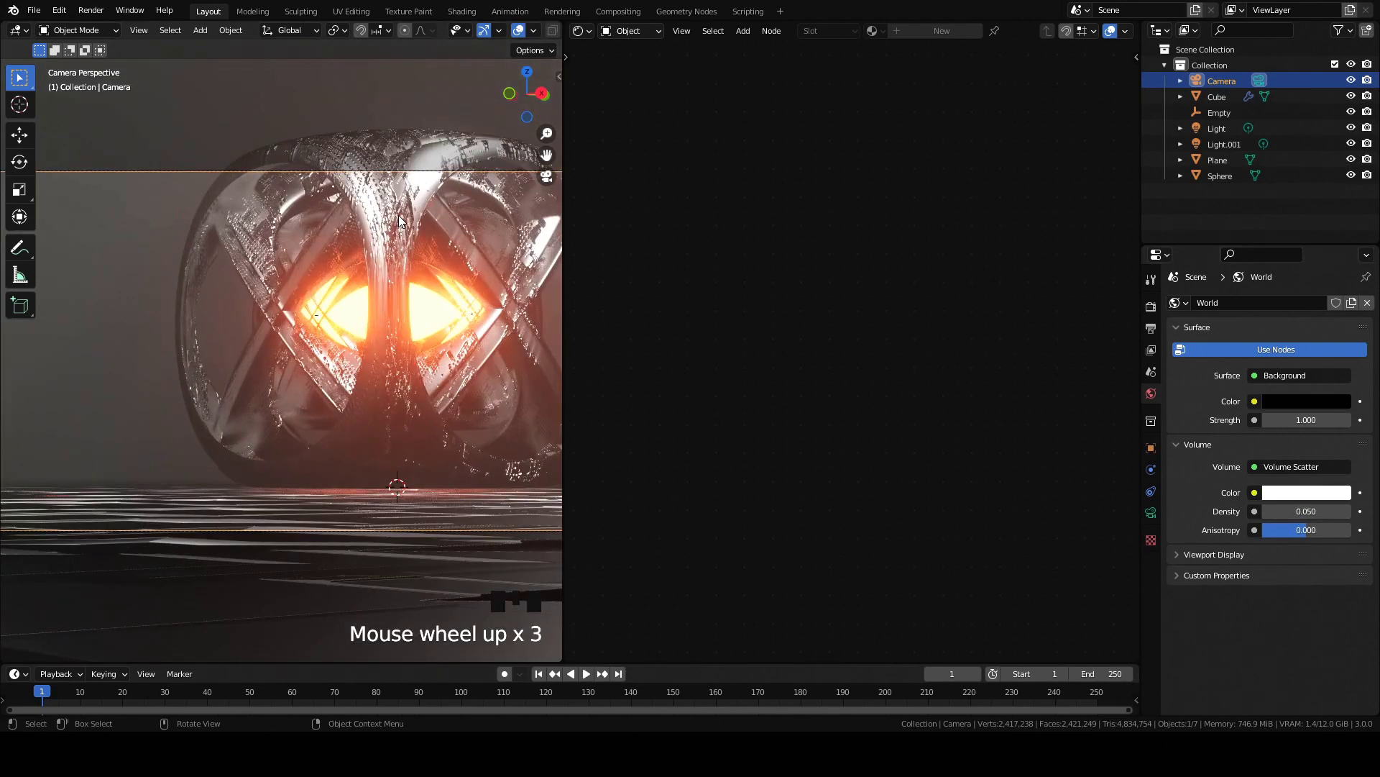
scroll(154, 253, "down", 1)
- Increase the camera's focal length to 114 mm
left_click(1150, 512)
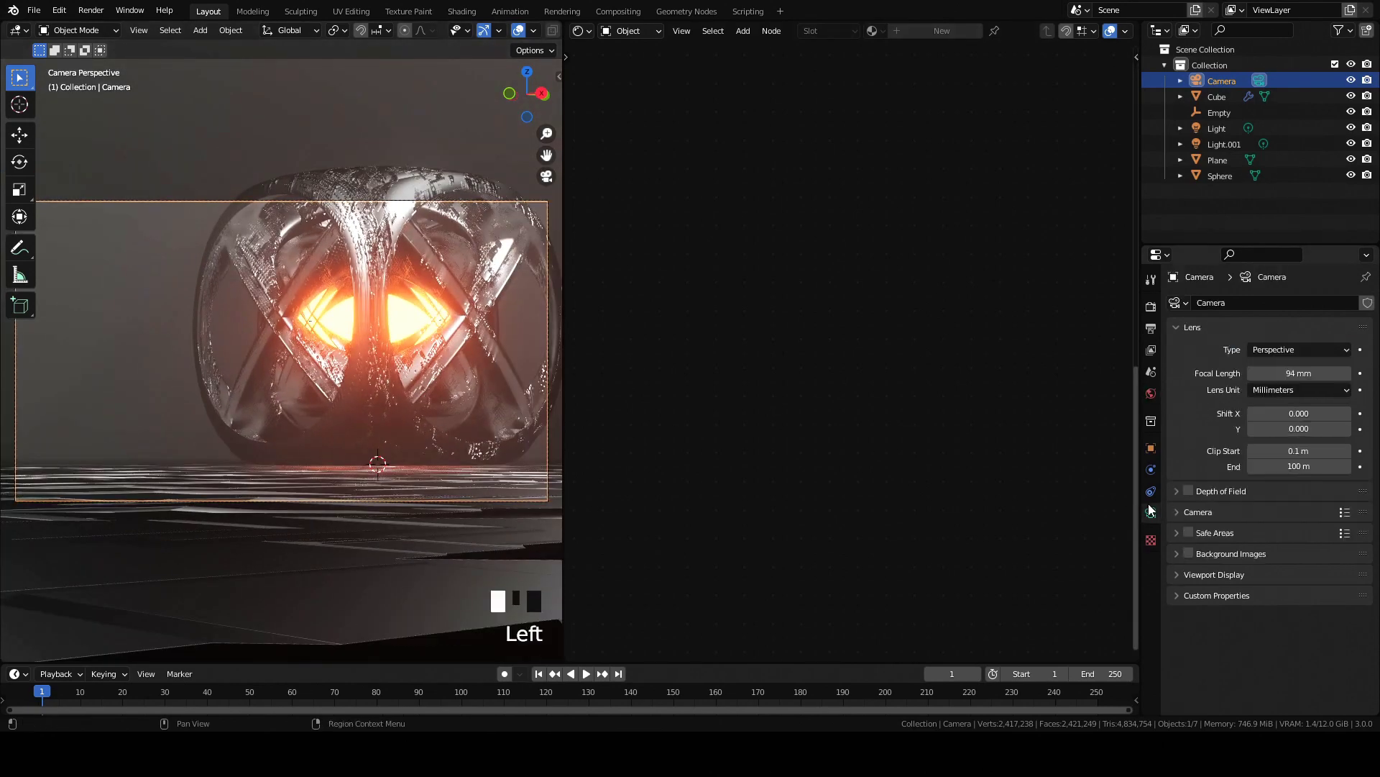
left_click(1347, 373)
left_click(1347, 373)
left_click(1346, 373)
left_click(1347, 374)
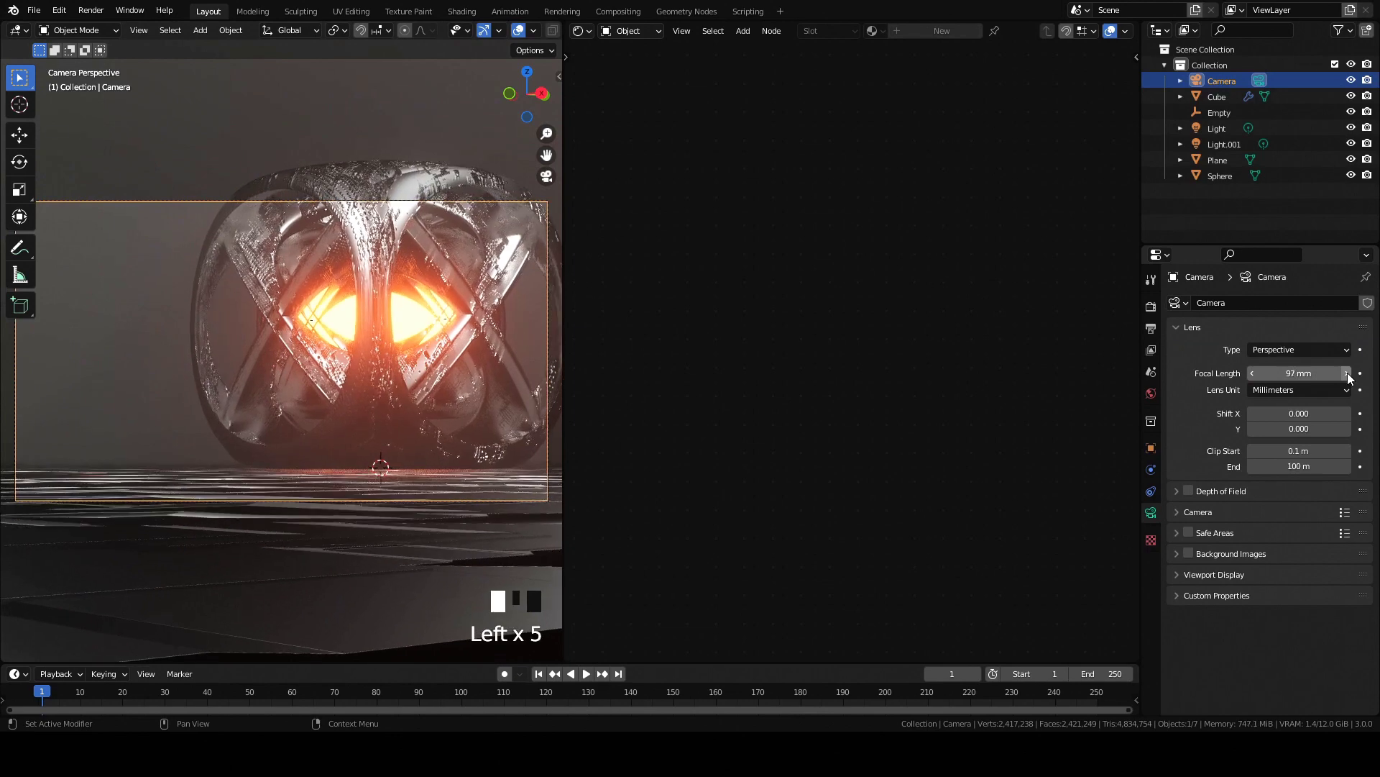
left_click(1347, 373)
left_click(1347, 373)
left_click(1346, 373)
left_click(1347, 373)
left_click(1346, 374)
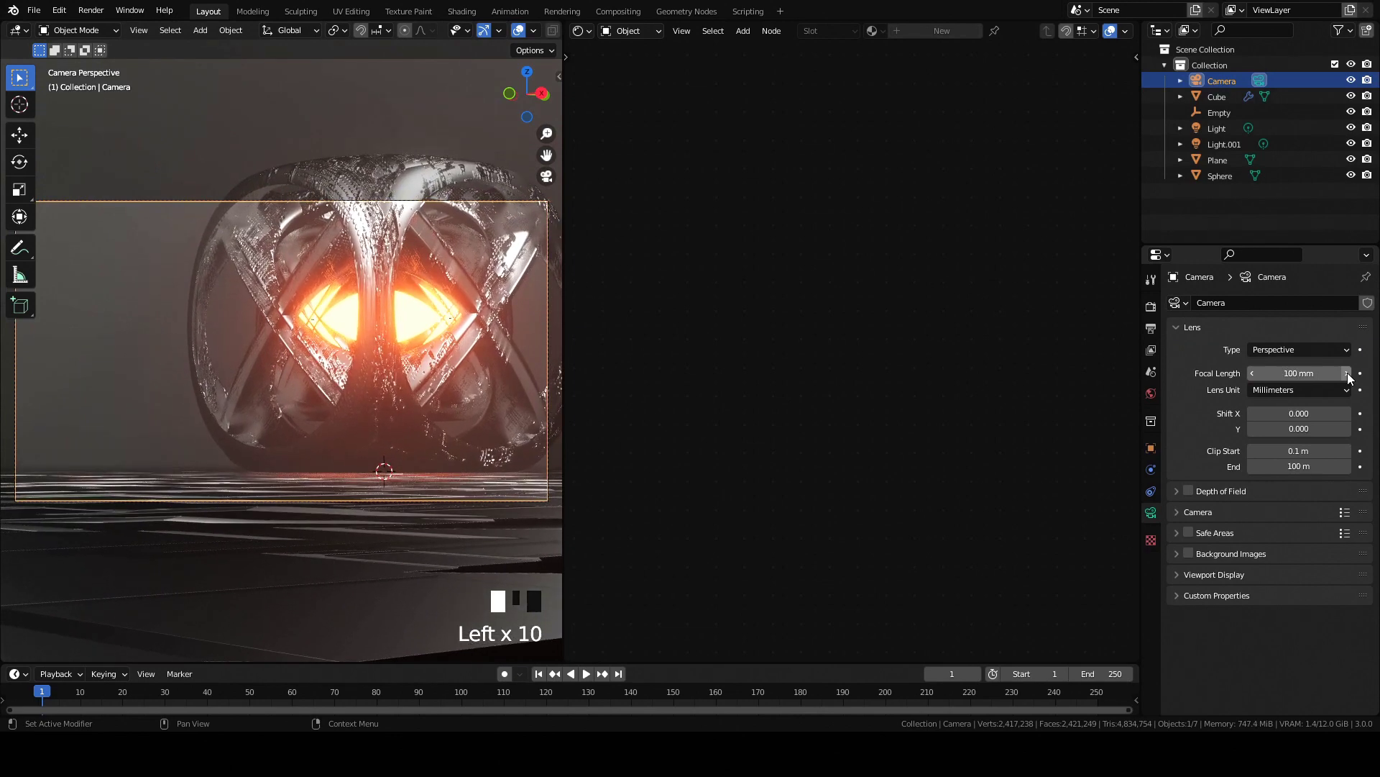
left_click(1347, 374)
left_click(1346, 373)
left_click(1346, 373)
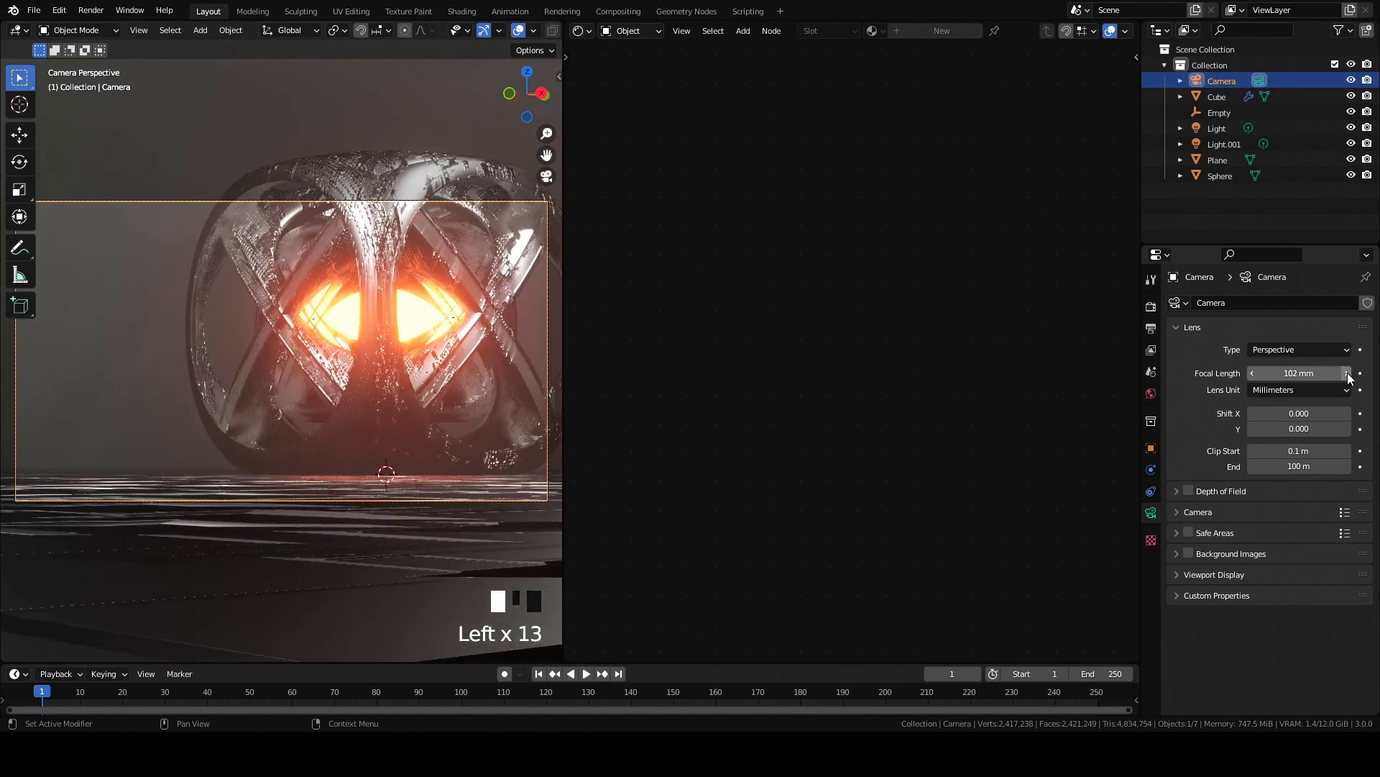
left_click(1347, 373)
left_click(1347, 373)
left_click(1347, 373)
left_click(1346, 373)
left_click(1346, 374)
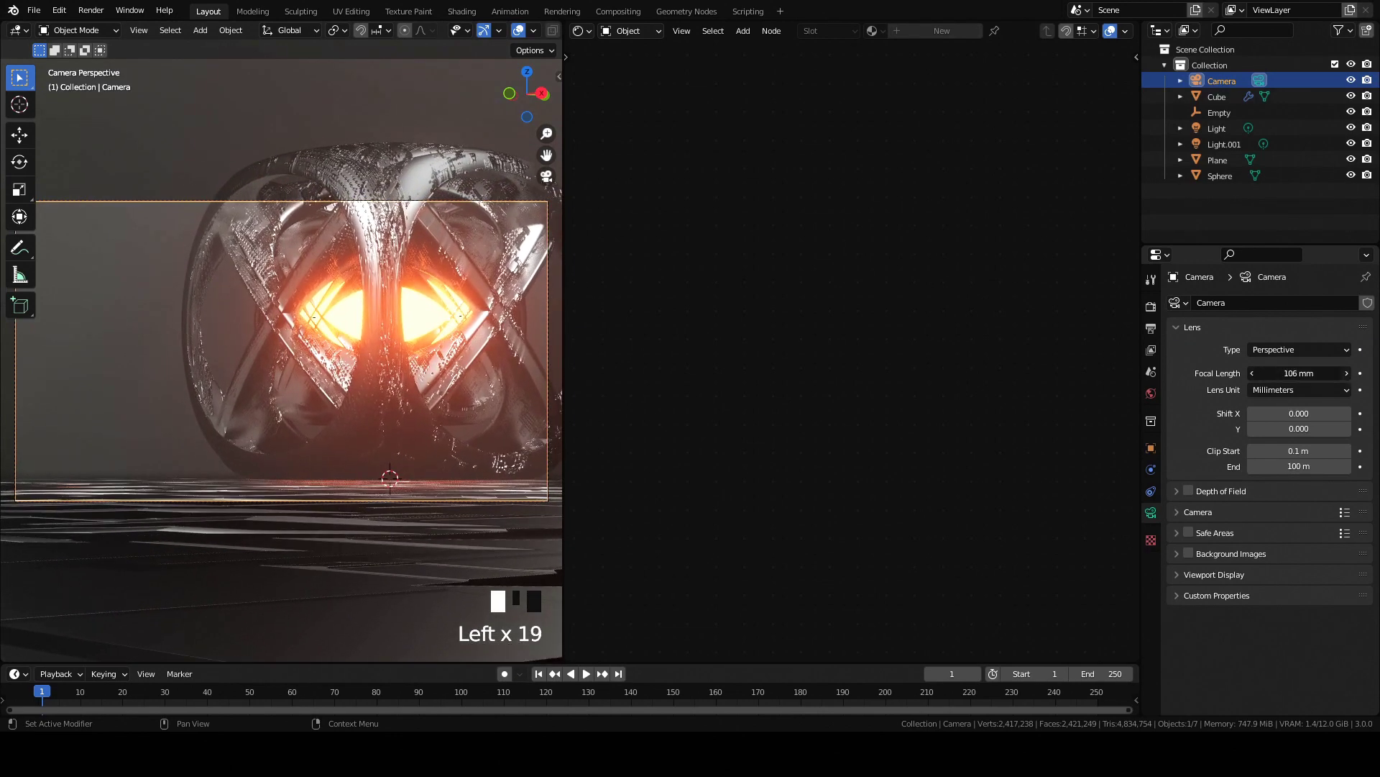
left_click(1347, 373)
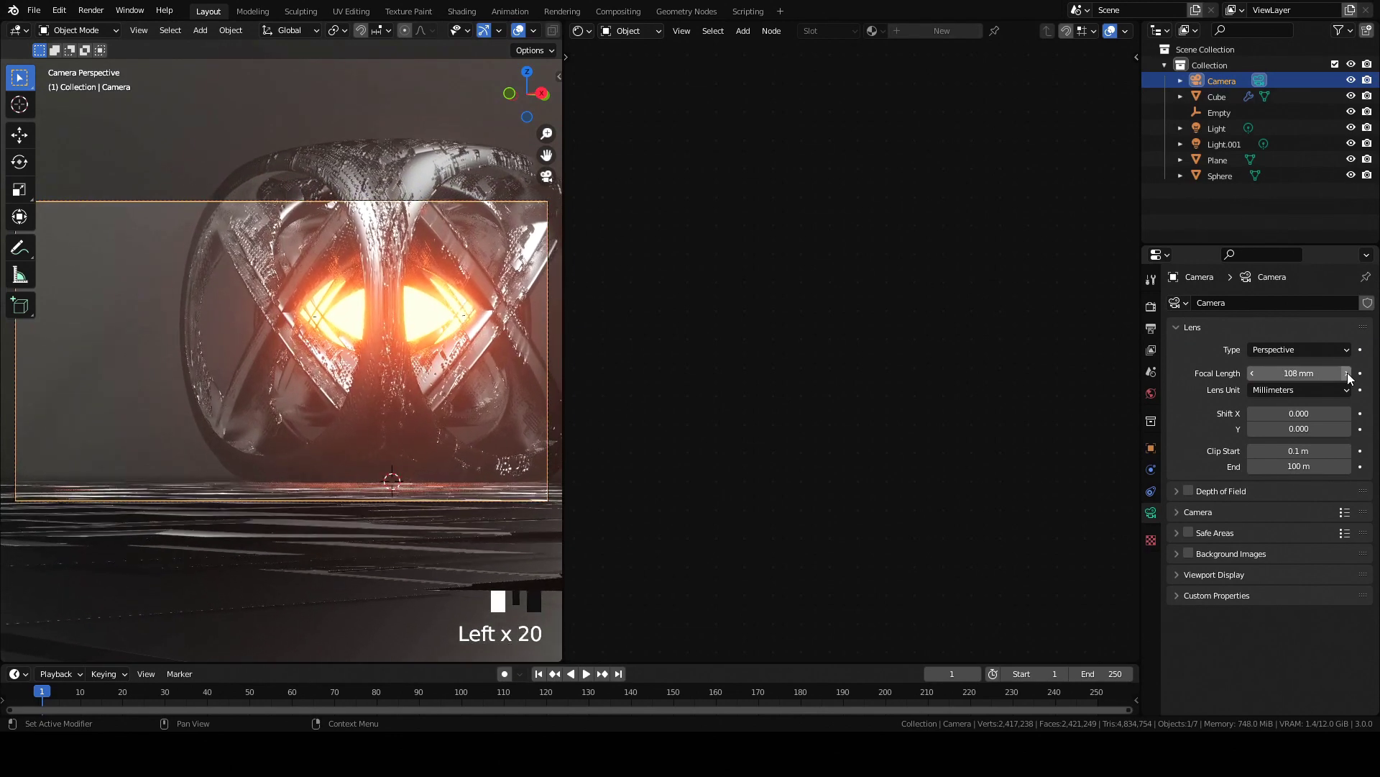
left_click(1347, 373)
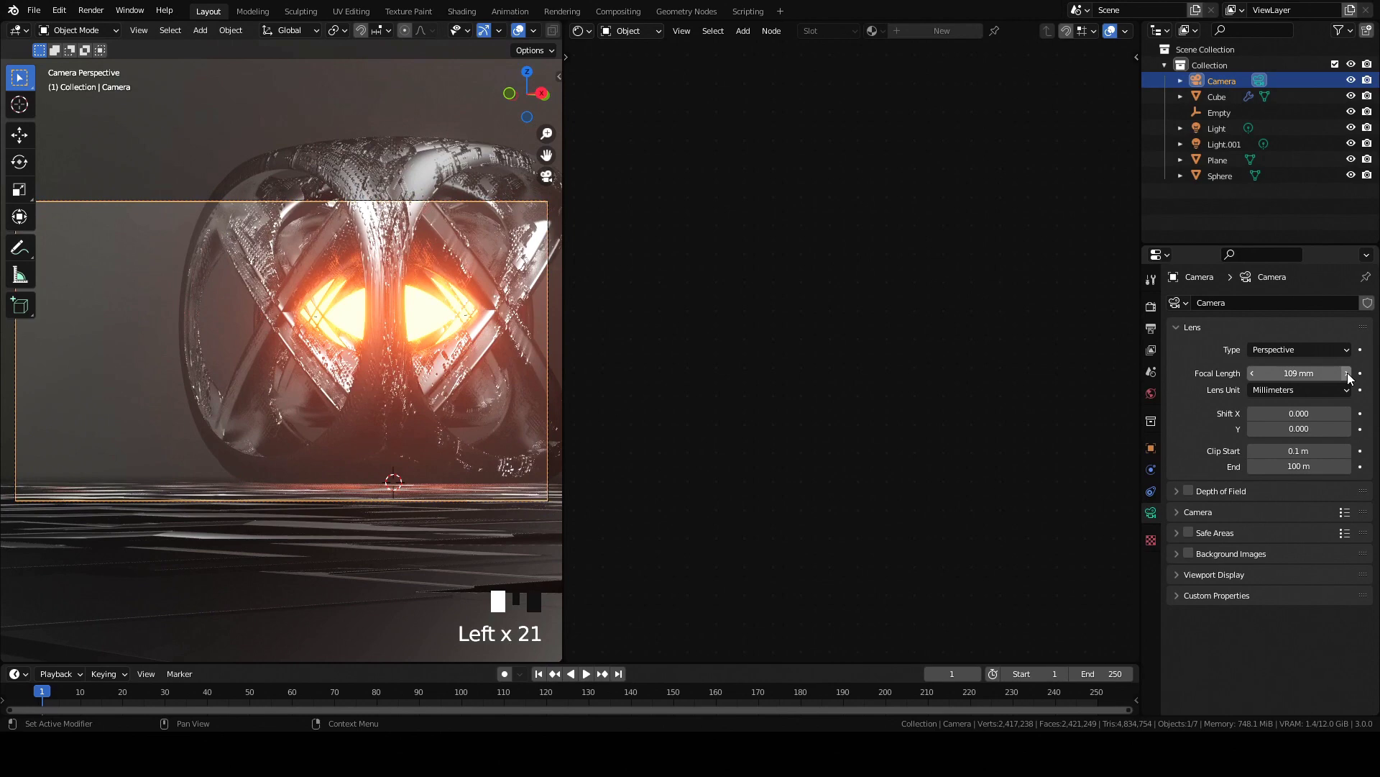
left_click(1347, 373)
left_click(1347, 373)
left_click(1347, 373)
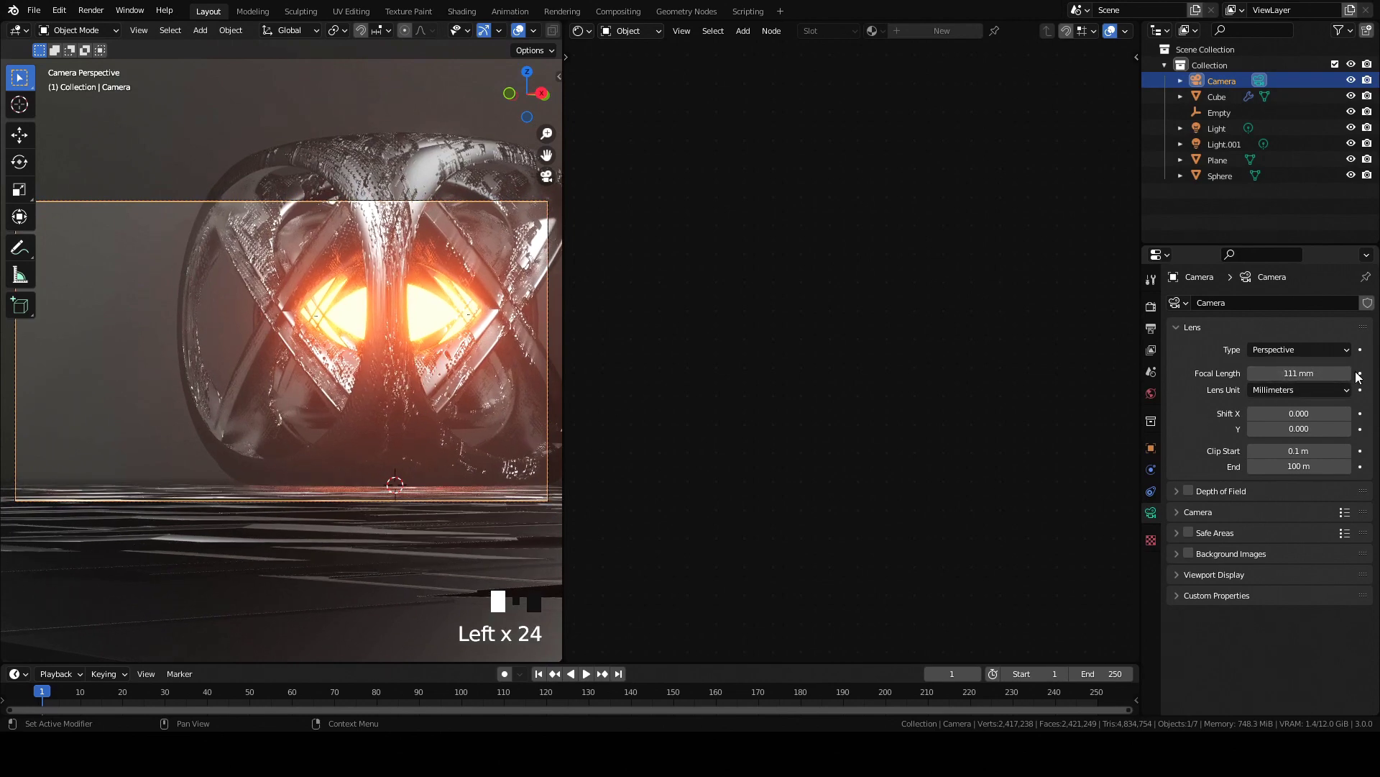
left_click(1354, 373)
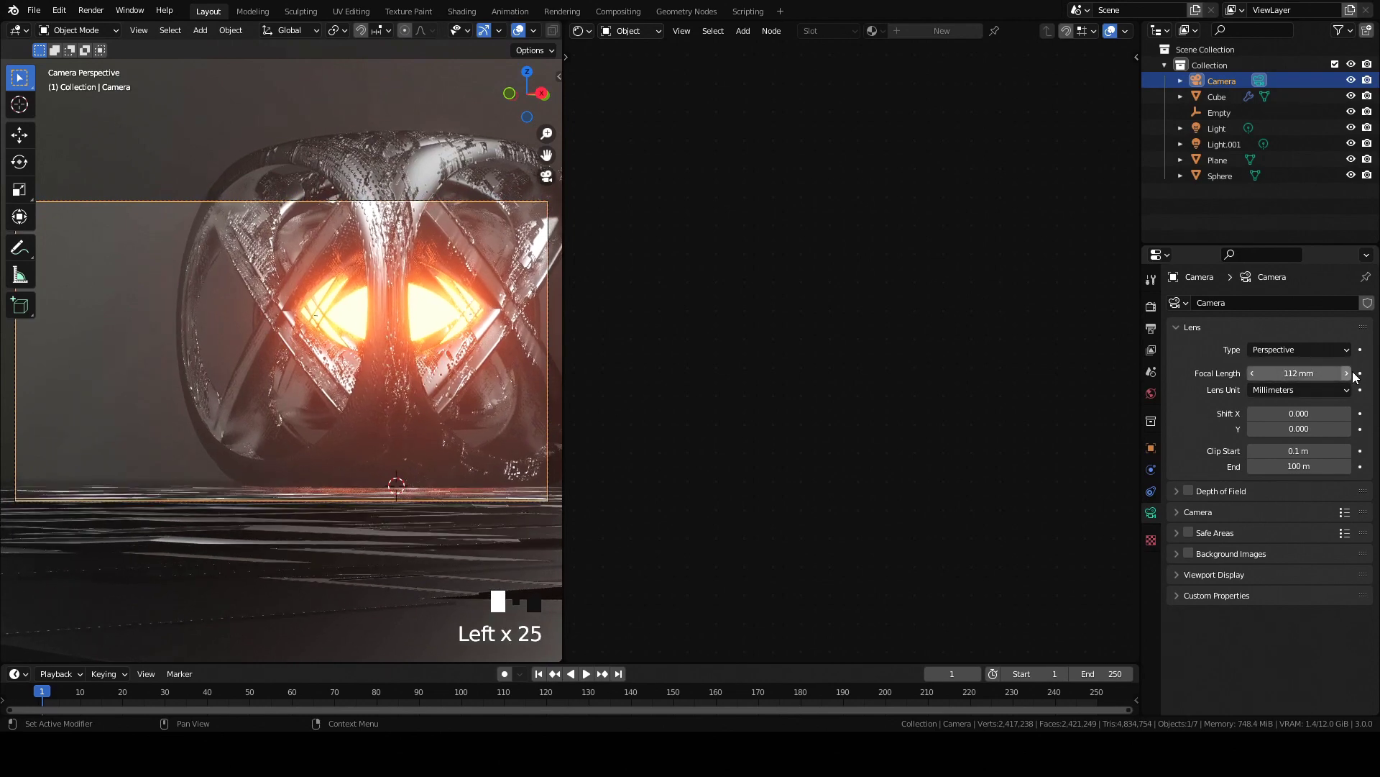
left_click(1355, 374)
left_click(1355, 374)
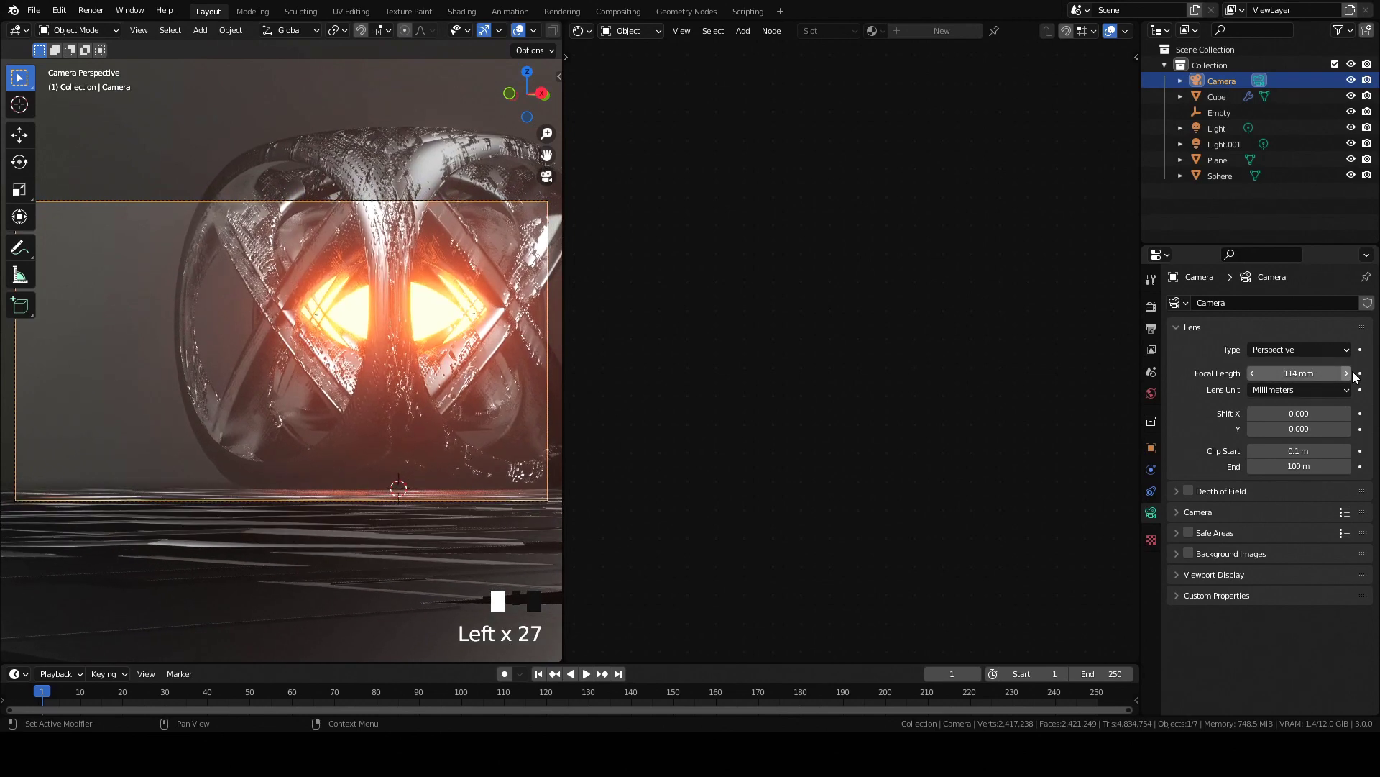
- Set the camera's X rotation to 93.3° and save the scene file
left_click(1151, 448)
left_click(1252, 400)
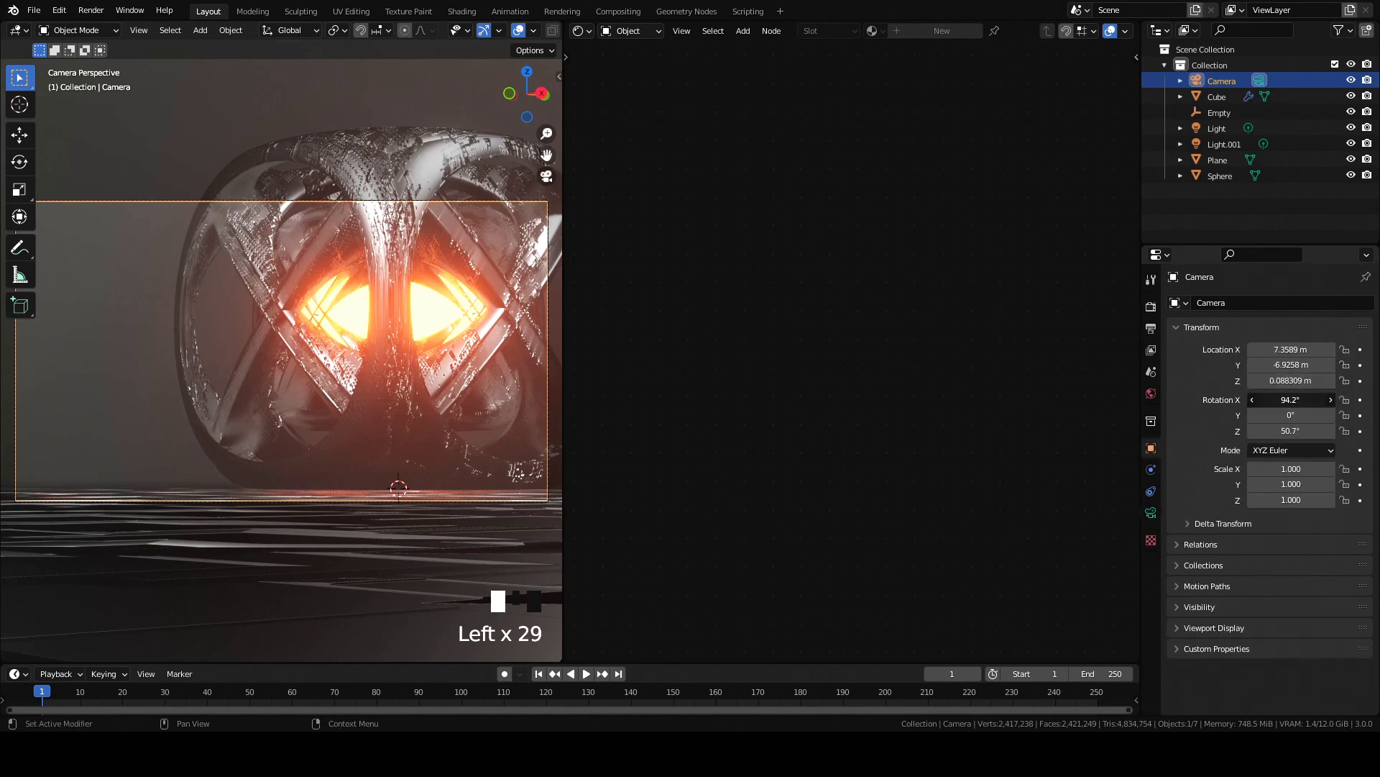
left_click_drag(1253, 399, 1266, 400)
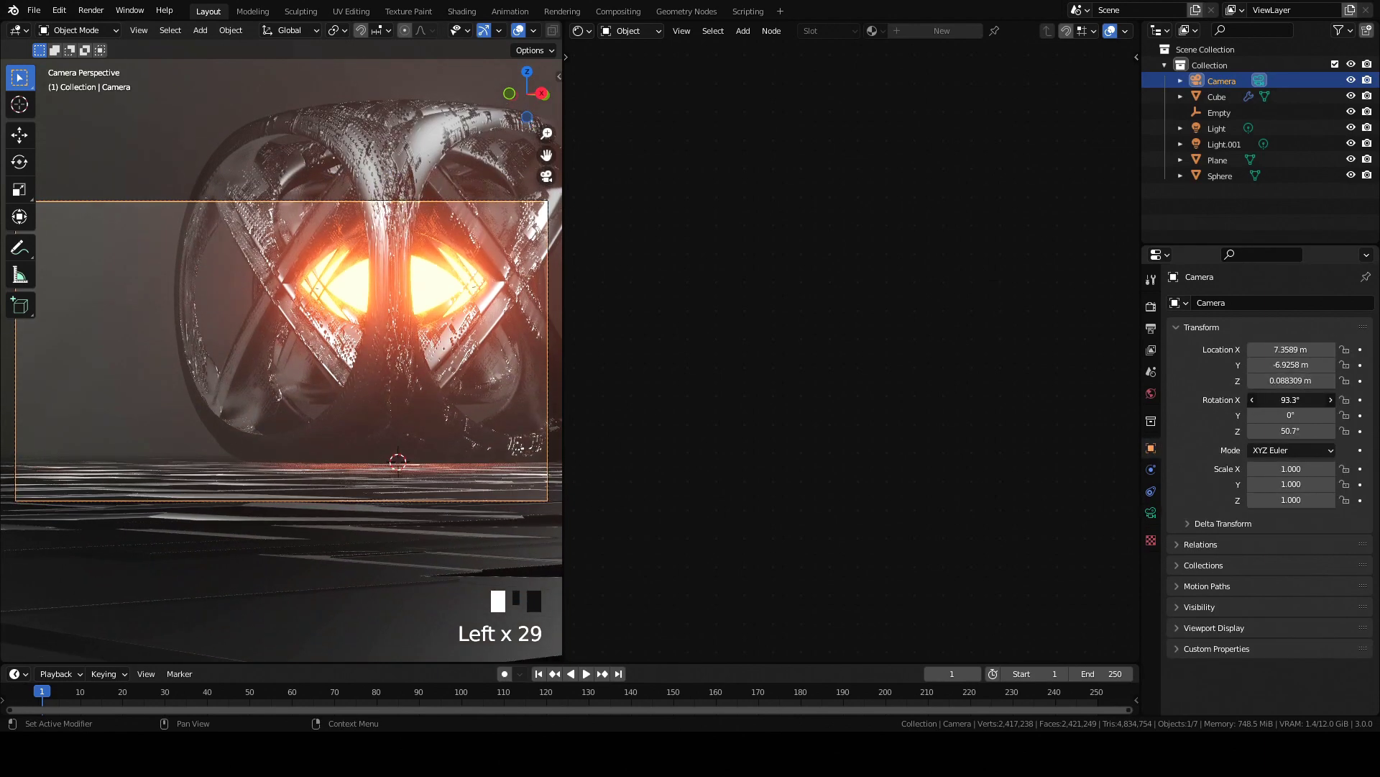
scroll(114, 293, "up", 4)
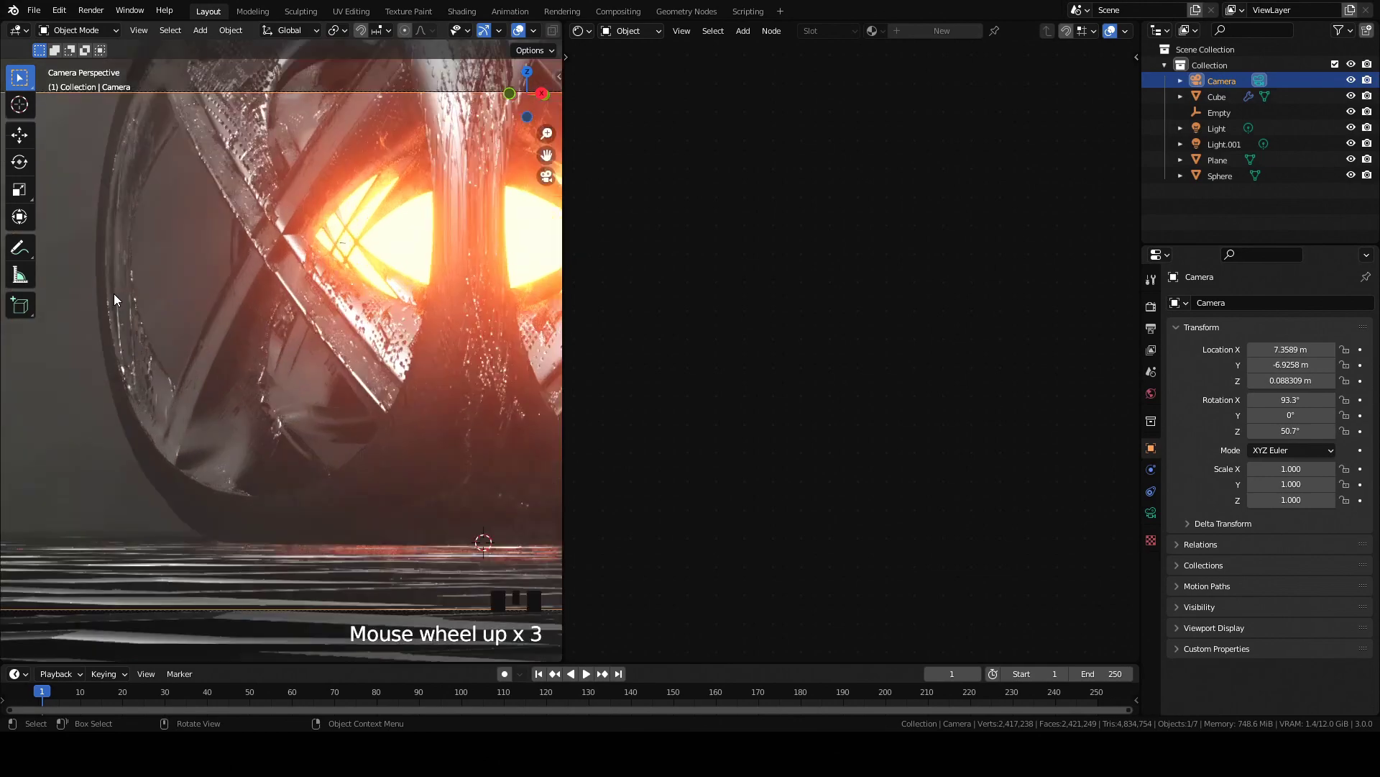
key("ctrl+s")
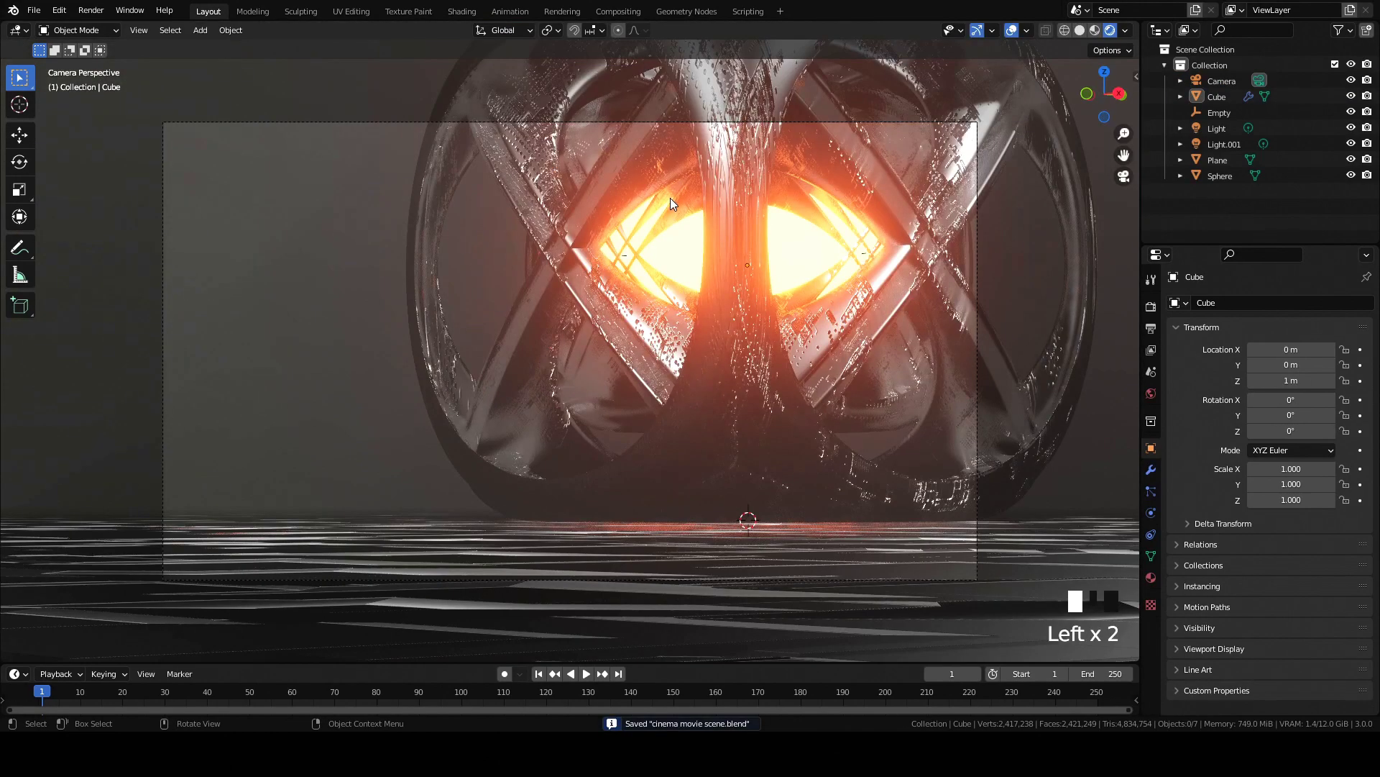
- Enable Refraction for Screen Space Reflections, with Trace Precision 1, Max Roughness 0, Thickness 2.48 m and Edge Fading 0.5
scroll(670, 197, "down", 3)
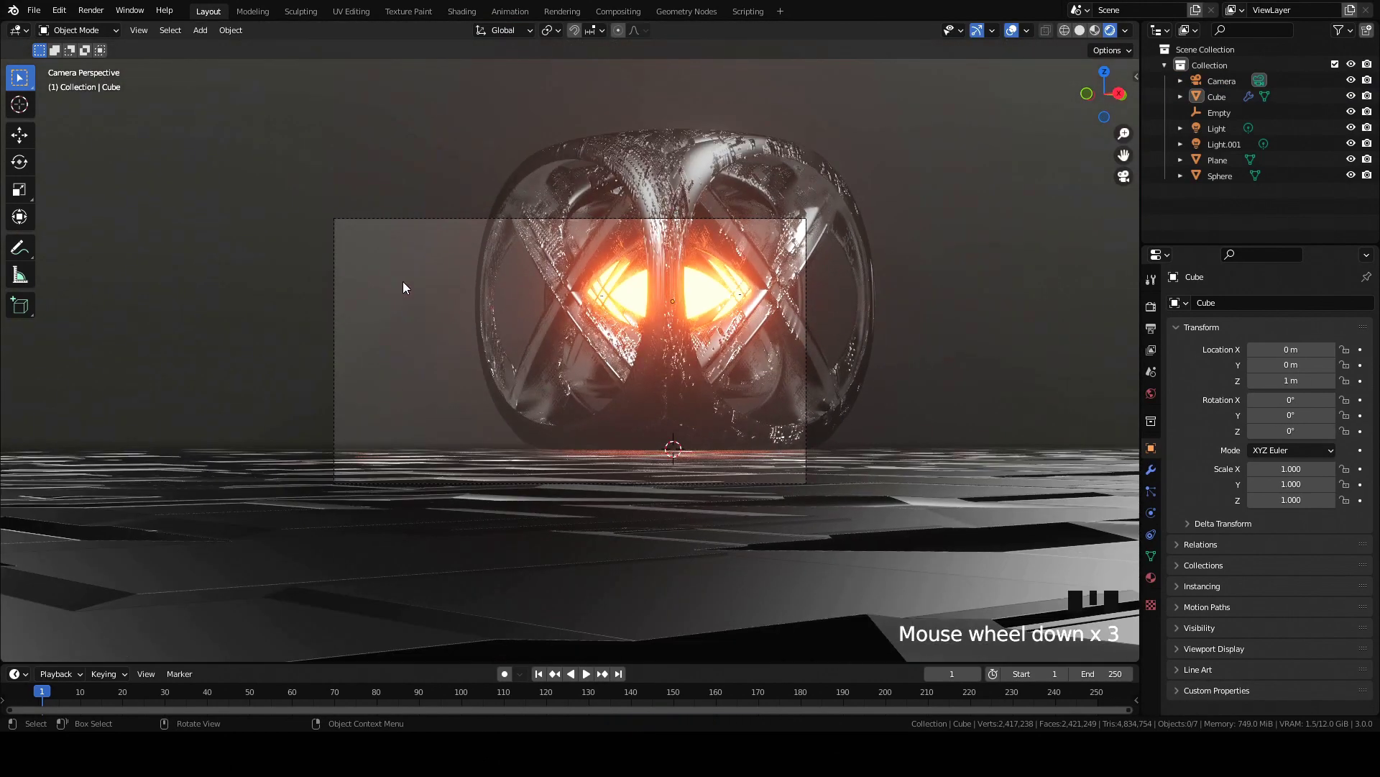
scroll(401, 286, "up", 5)
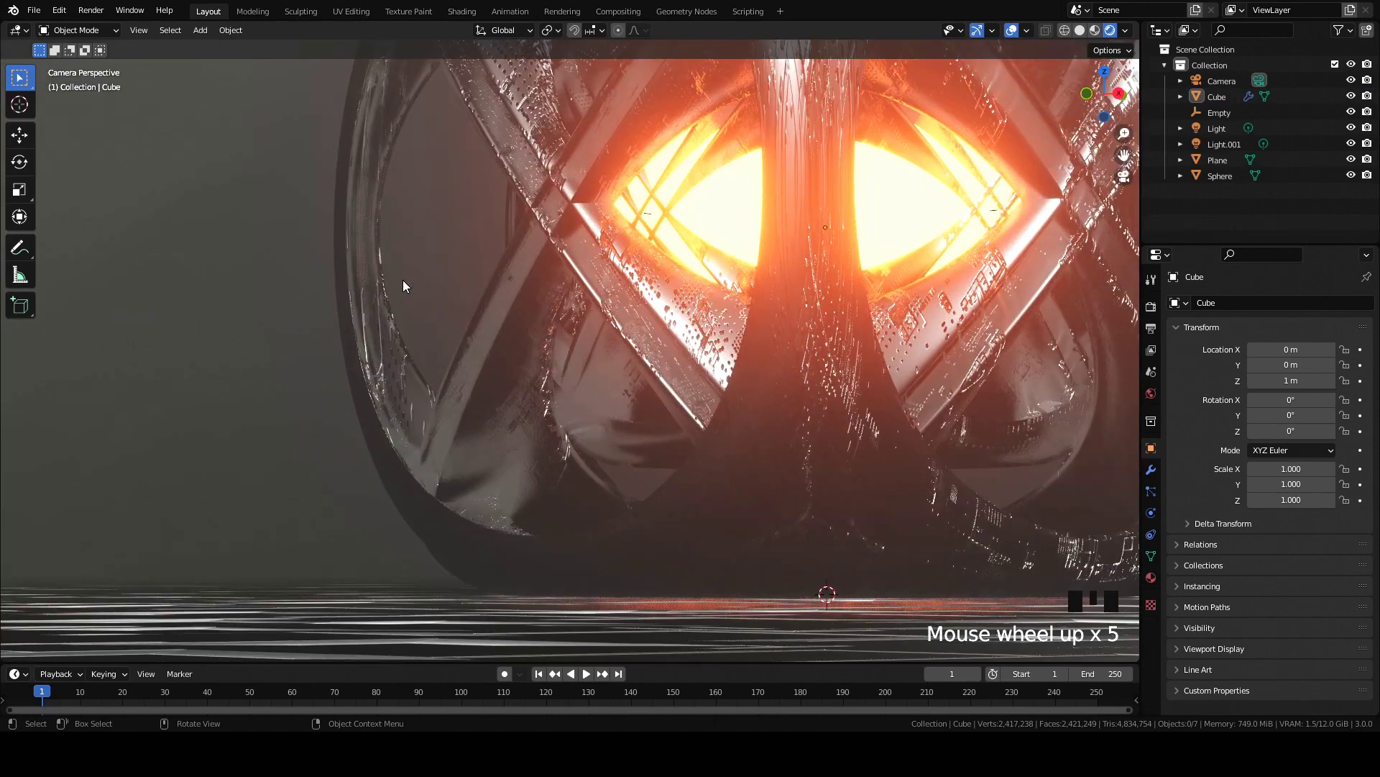
left_click(1151, 306)
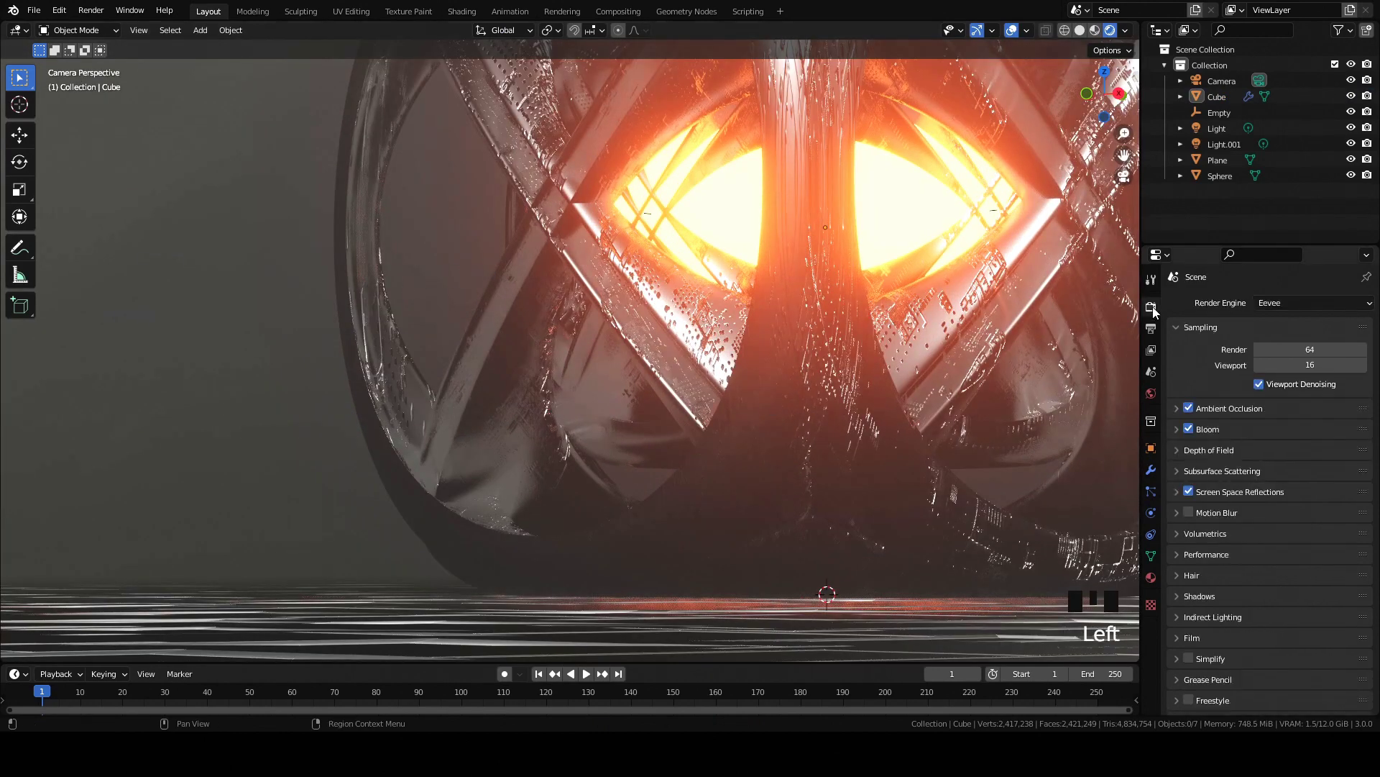
left_click(1197, 494)
left_click(1253, 514)
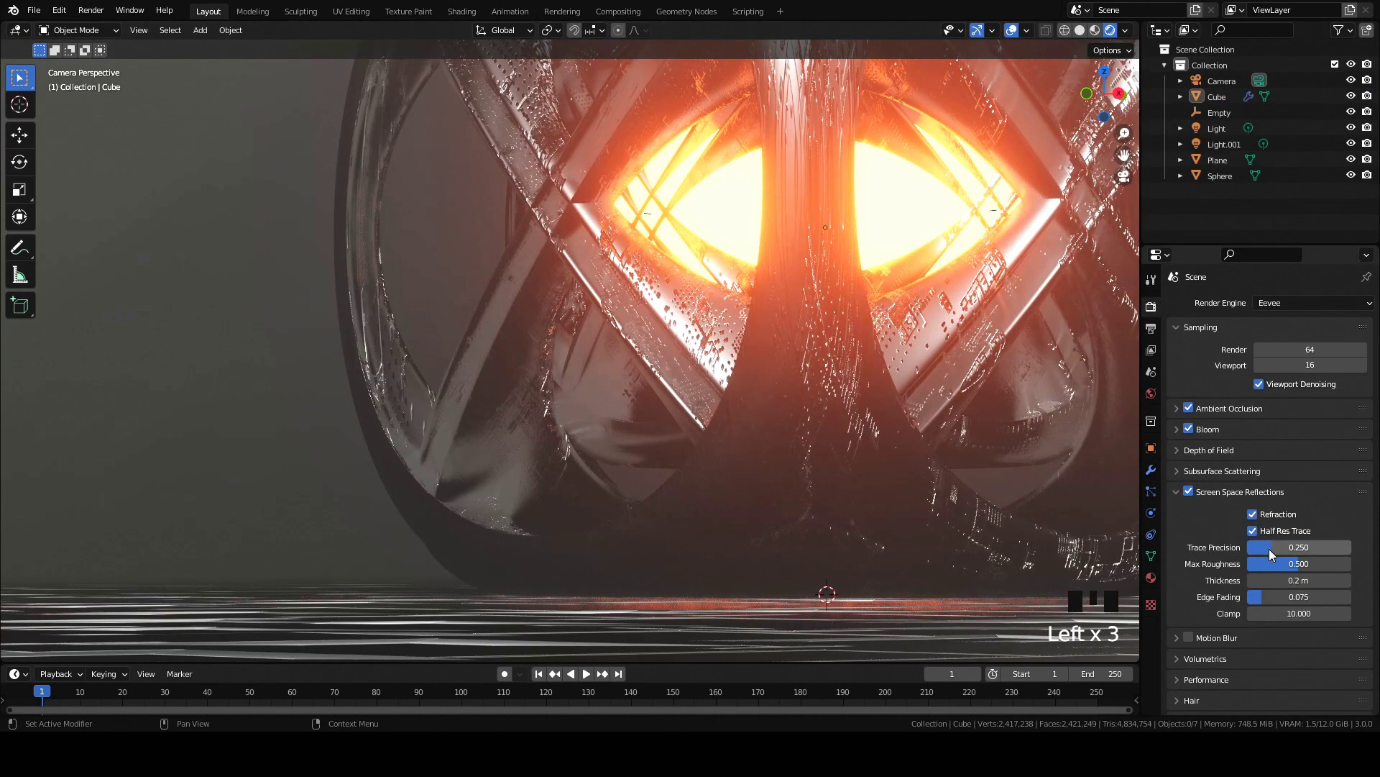
mouse_move(1270, 547)
left_mouse_down()
mouse_move(1352, 549)
mouse_move(1353, 580)
mouse_move(1366, 580)
mouse_move(1251, 580)
mouse_move(1344, 572)
mouse_move(1255, 565)
mouse_move(1330, 579)
mouse_move(1279, 597)
mouse_move(1352, 597)
left_mouse_up()
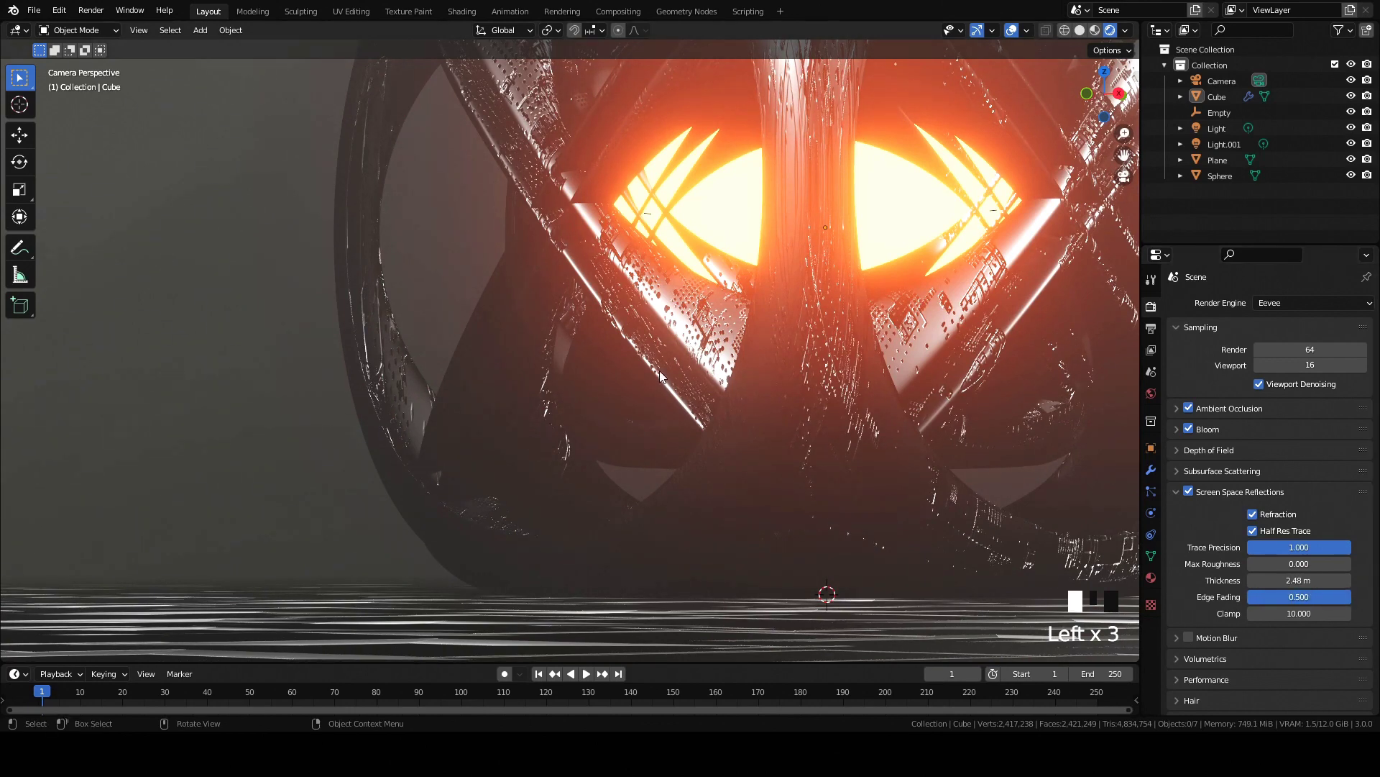
scroll(660, 375, "down", 2)
scroll(1226, 647, "down", 10)
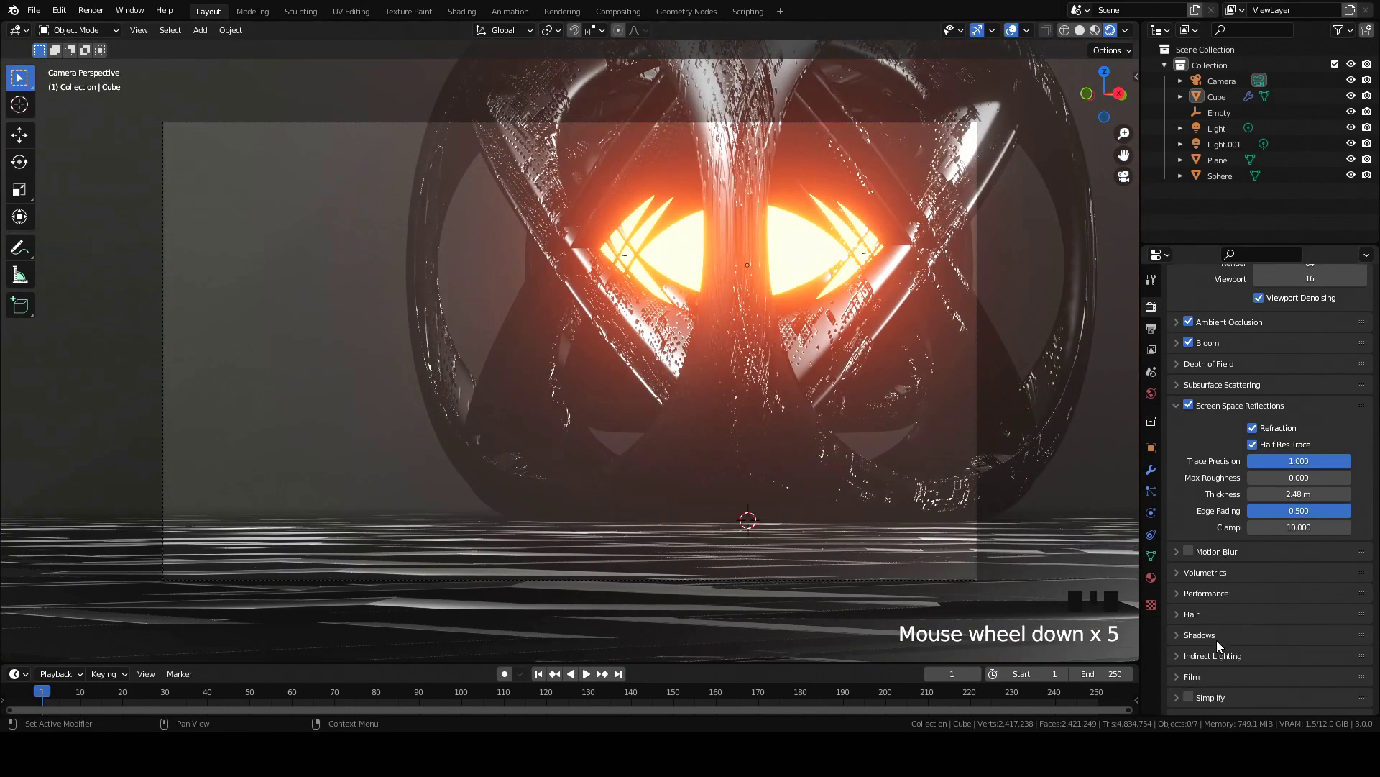
- Set the render's color management exposure to 2.5
mouse_move(1287, 644)
left_mouse_down()
mouse_move(1321, 663)
mouse_move(1273, 662)
left_mouse_up()
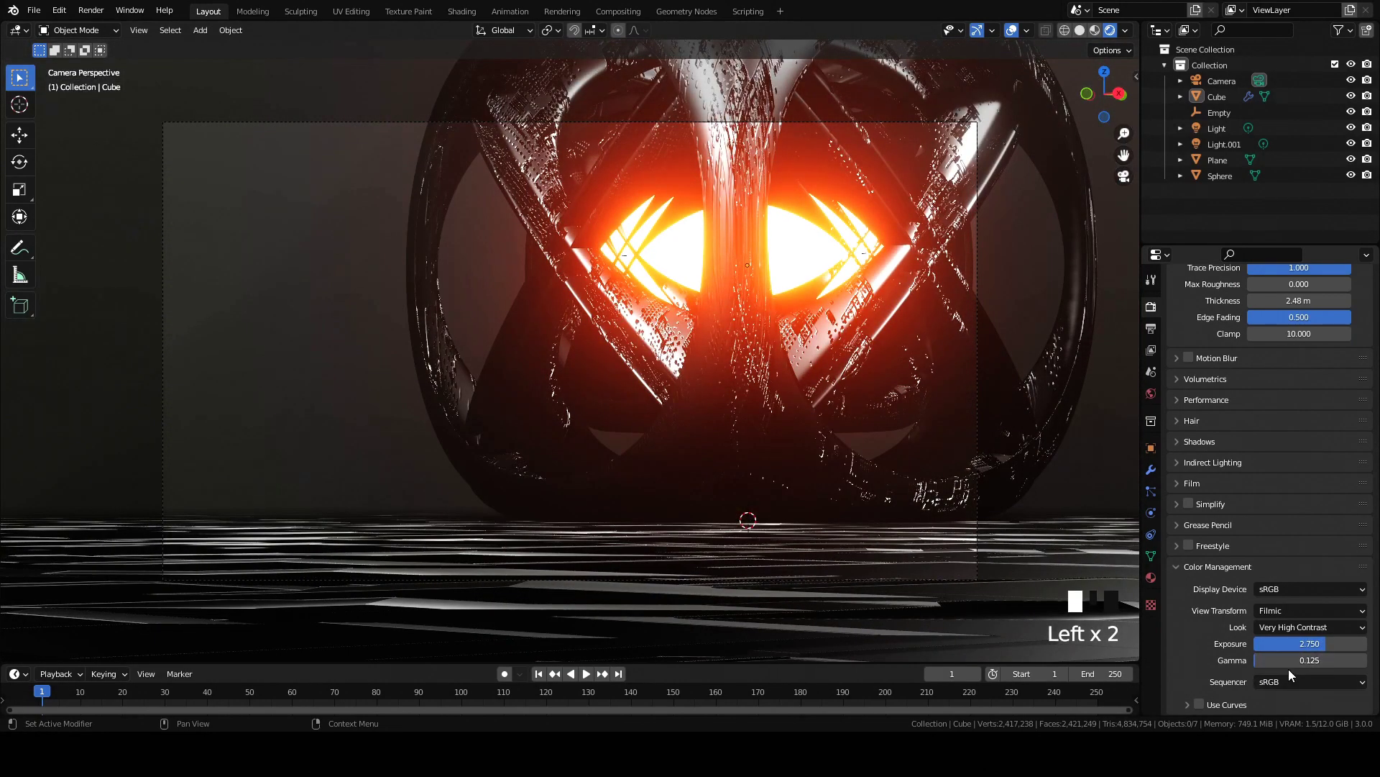
left_click(1323, 645)
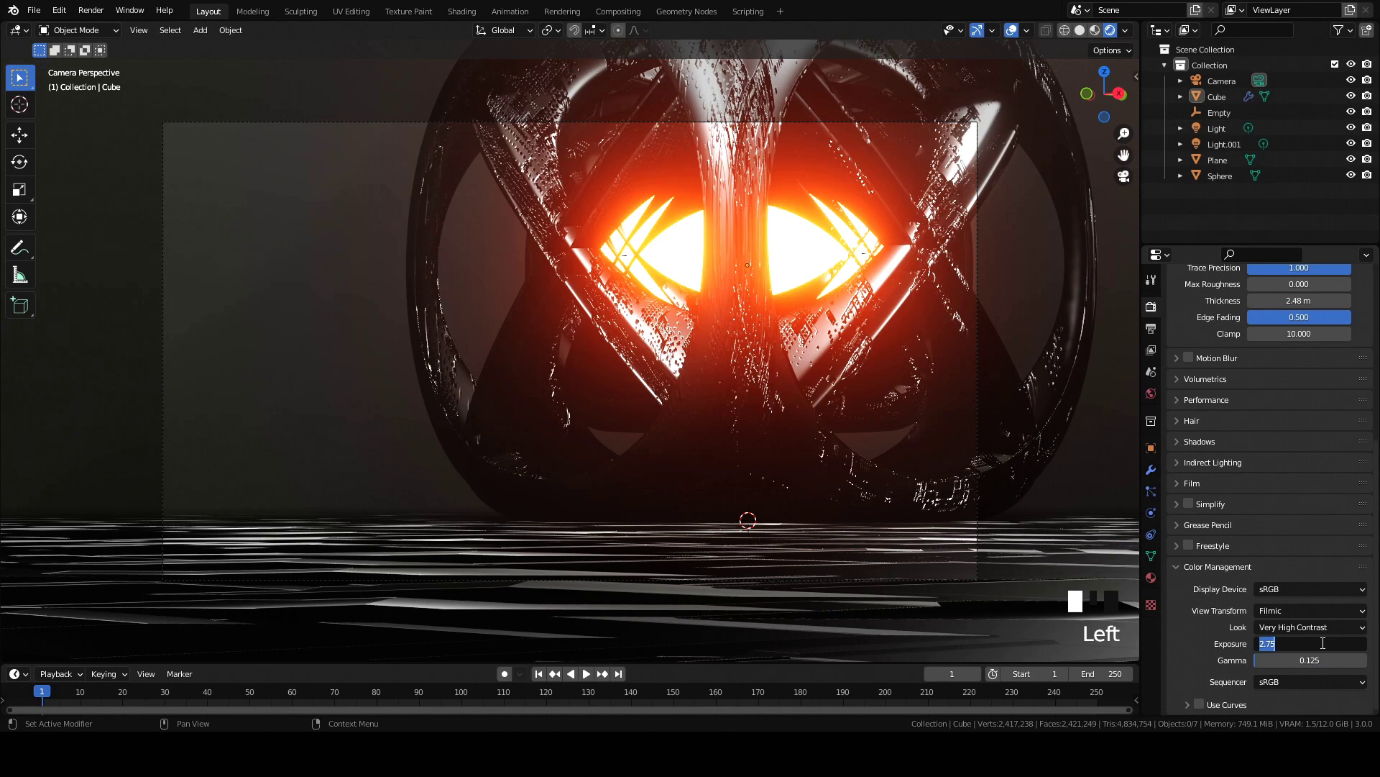
type("2.5")
- Try a color management gamma of 0.2, settle on 0.15, and save the scene file
left_click(1282, 660)
left_click(1282, 660)
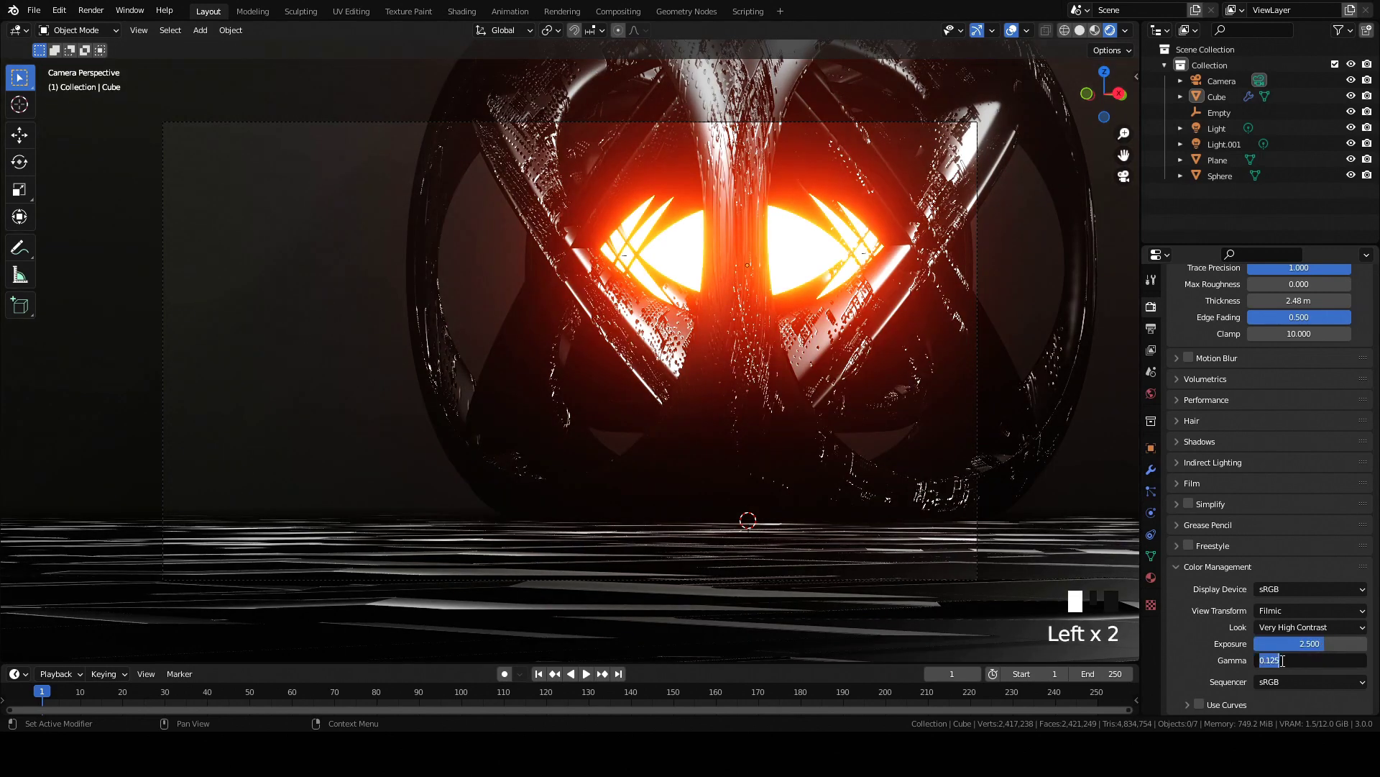
key("Return")
left_click(1283, 660)
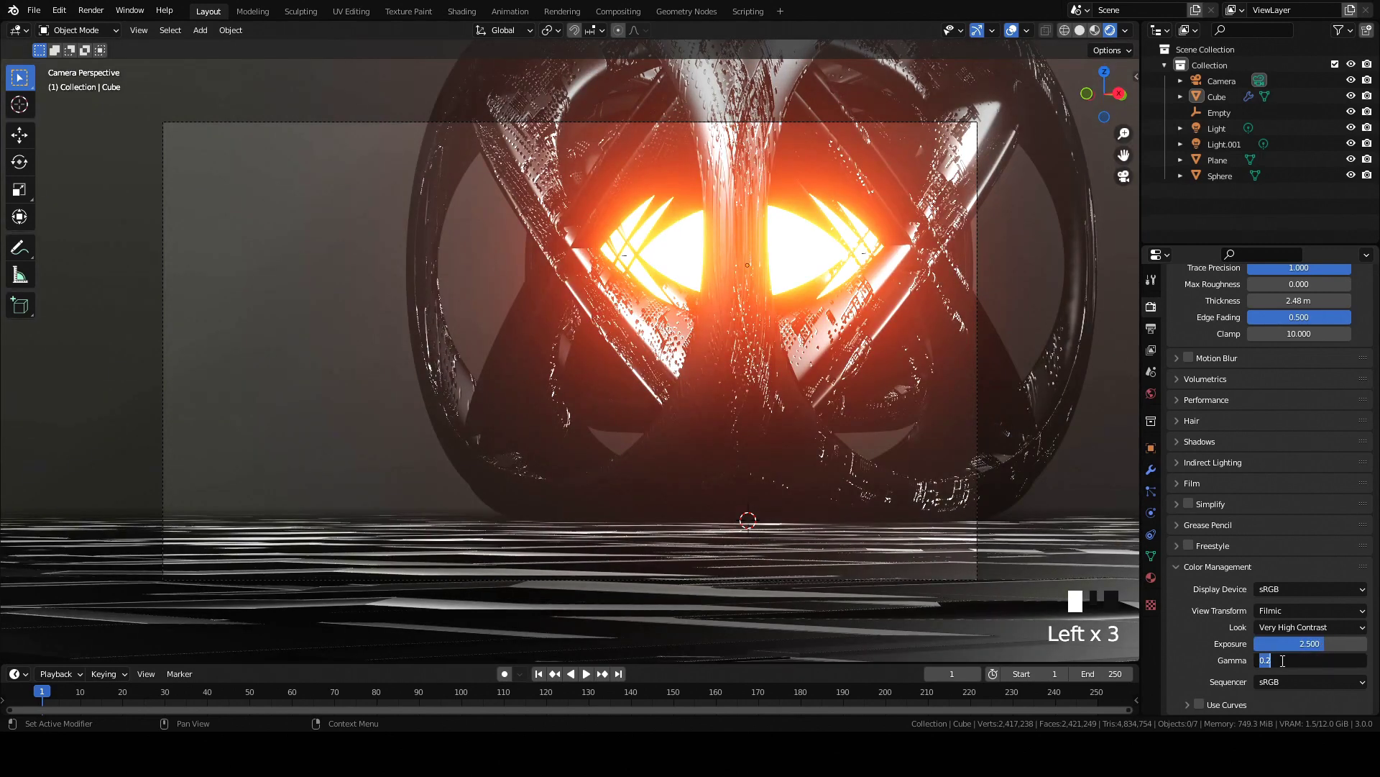
key("Return")
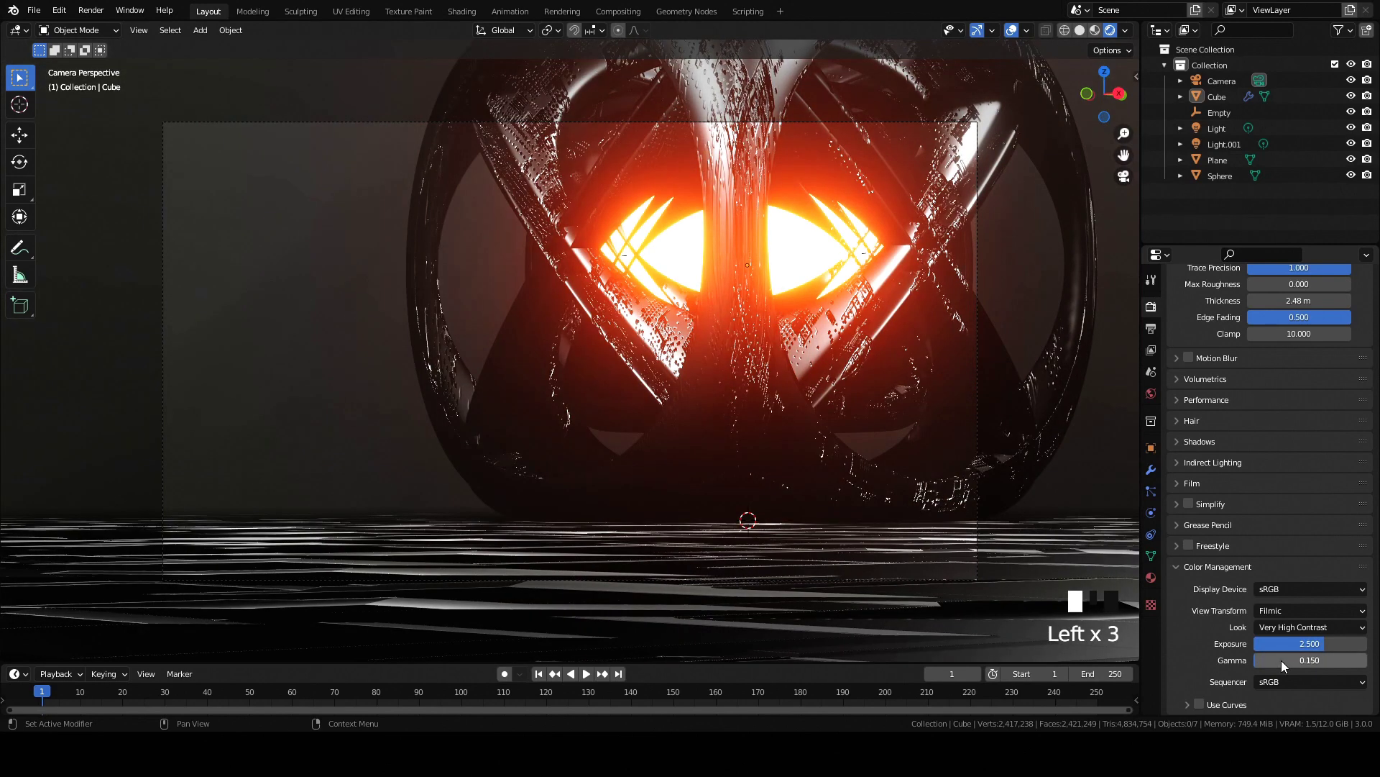
key("ctrl+s")
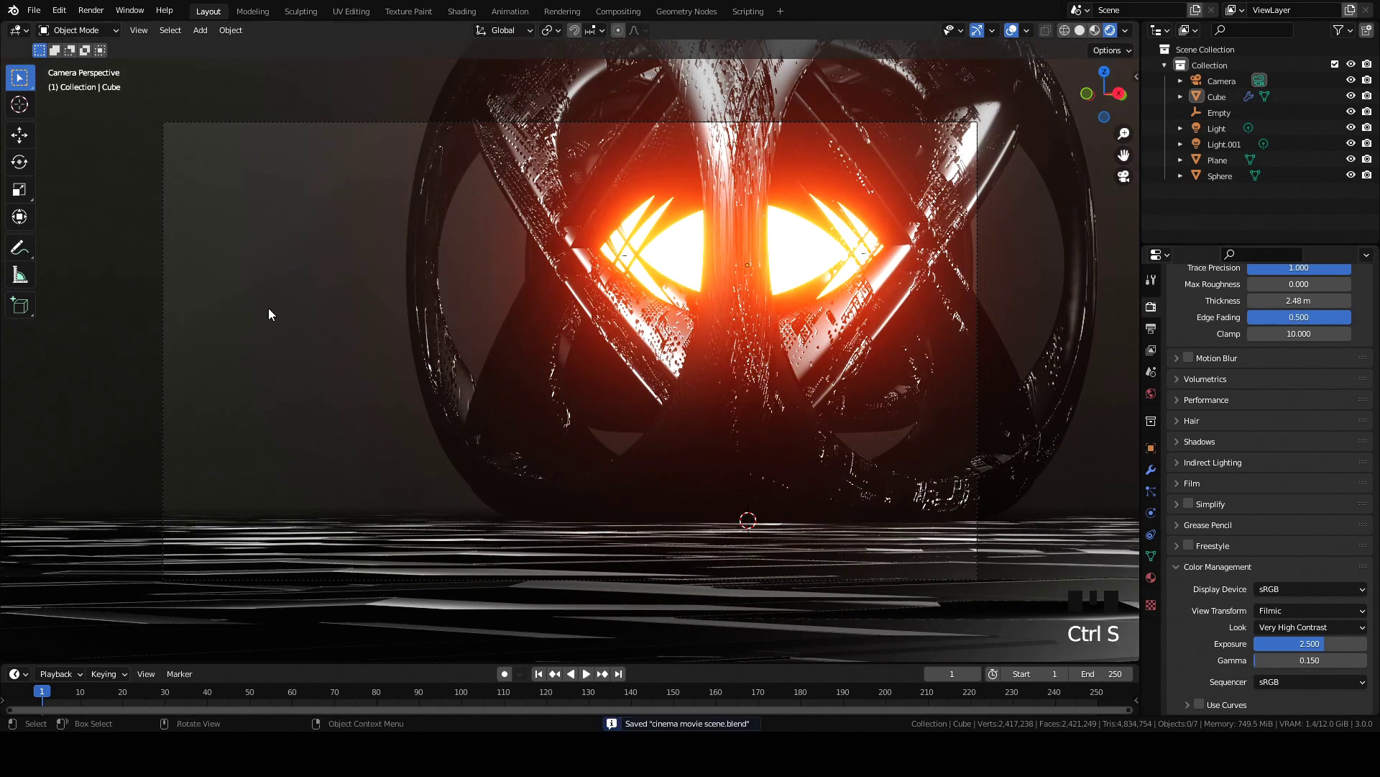